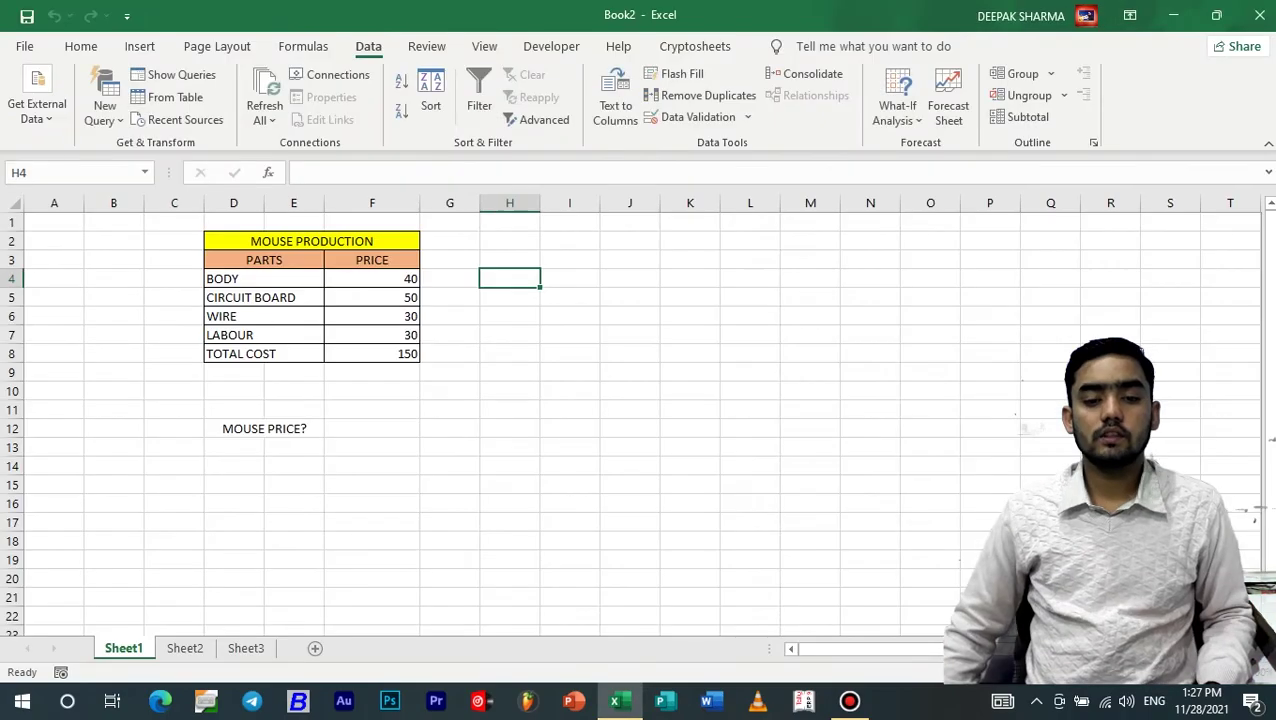
pyautogui.click(569, 259)
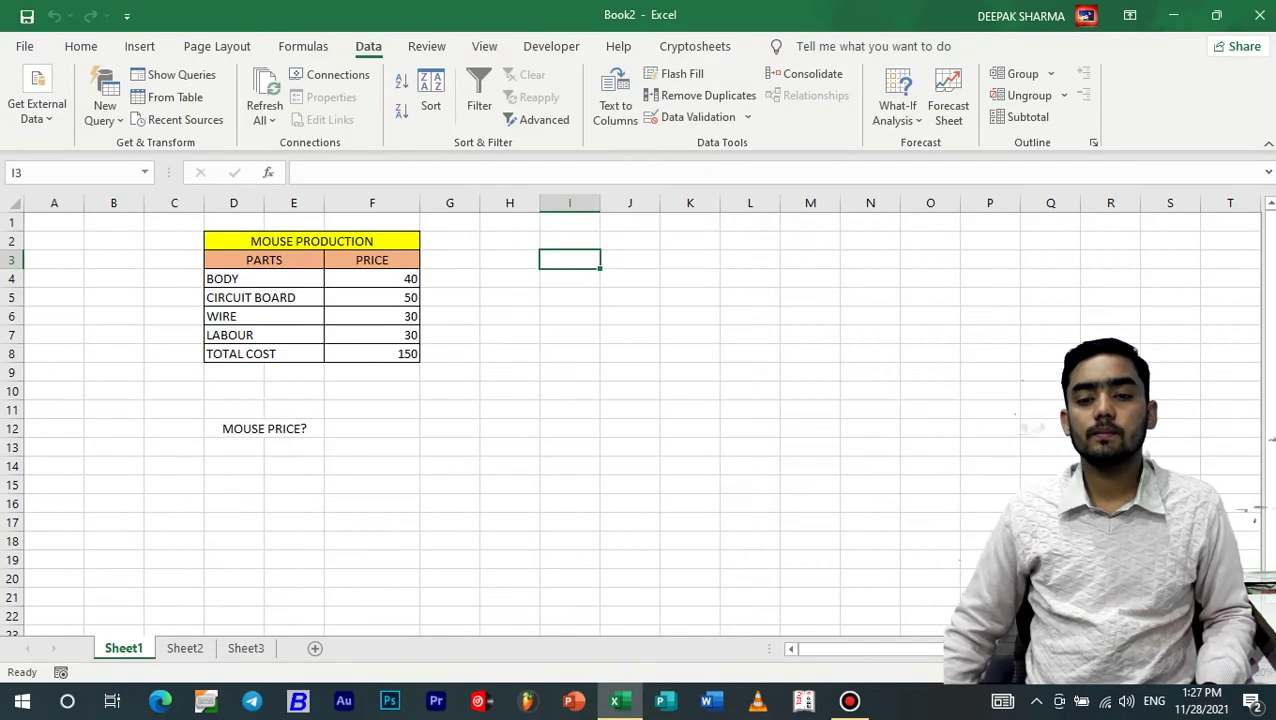
pyautogui.click(898, 98)
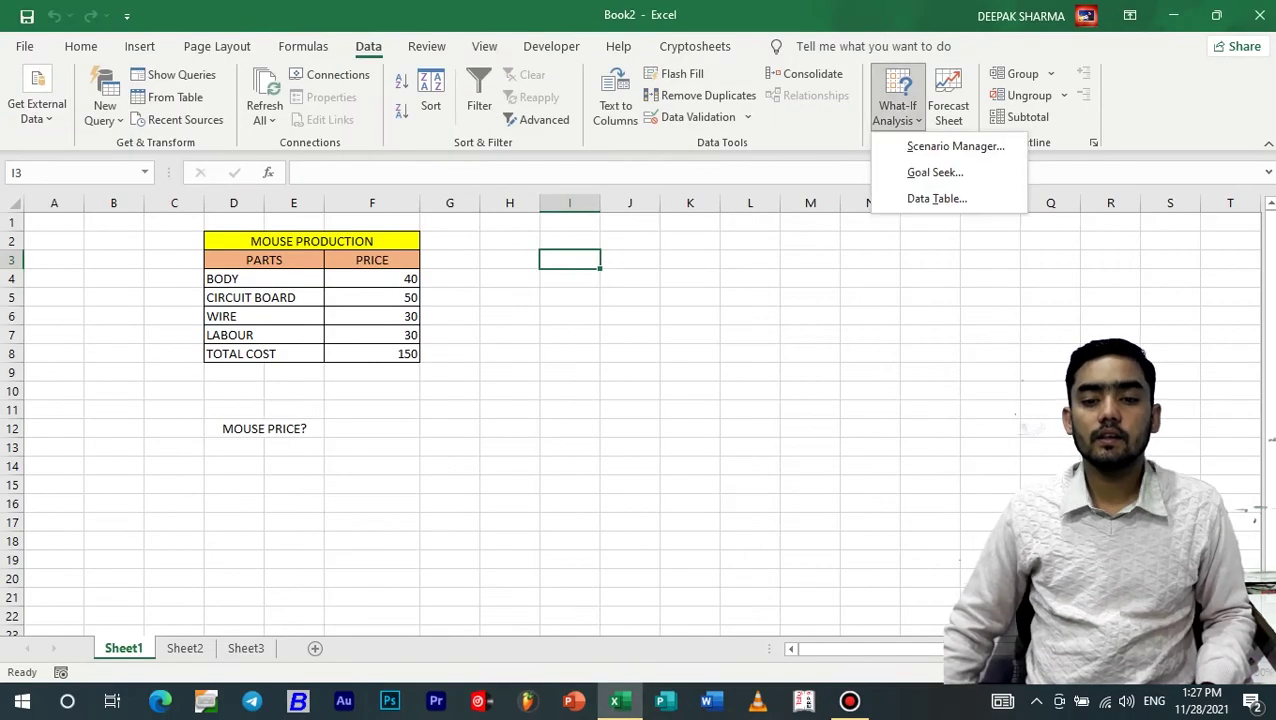
pyautogui.click(898, 98)
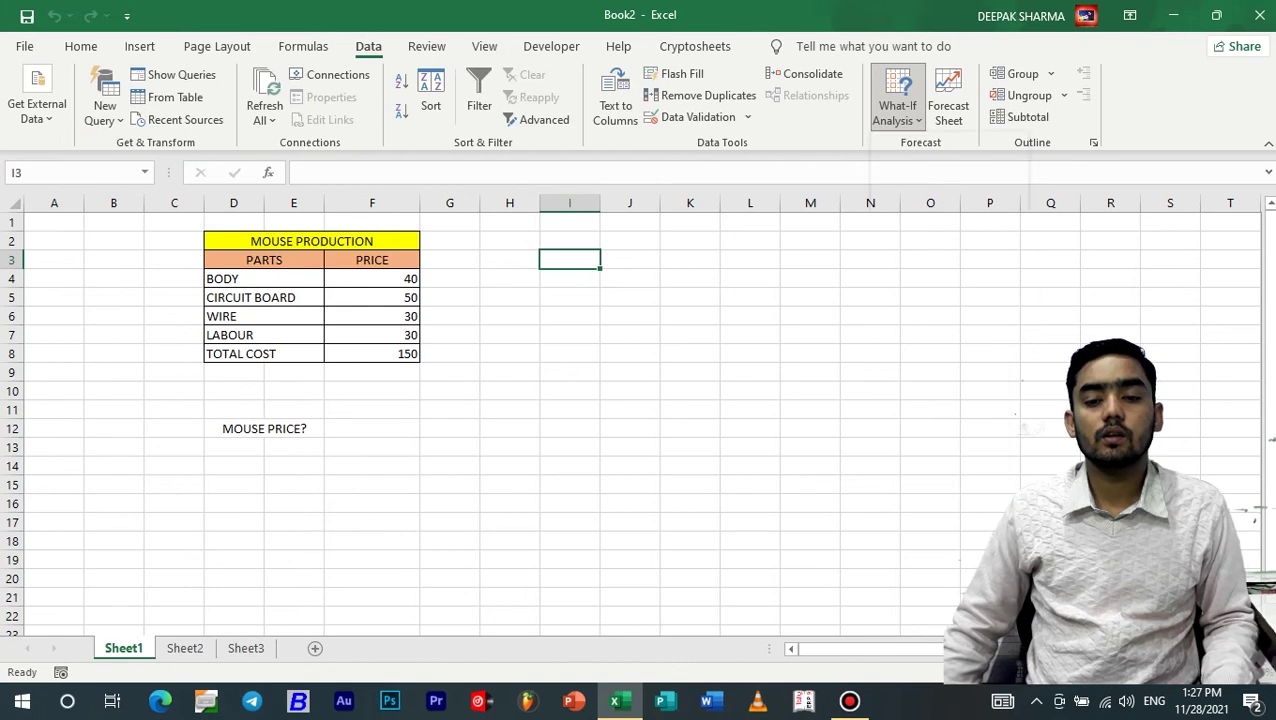
pyautogui.click(898, 98)
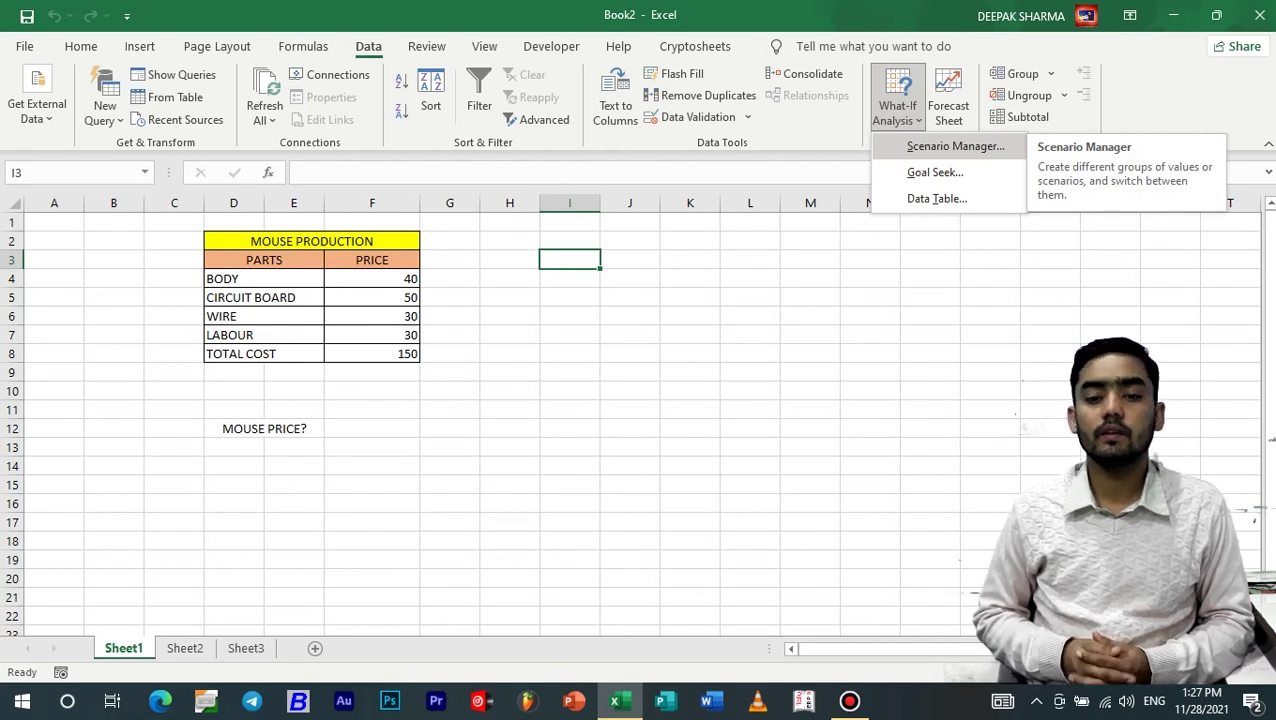
pyautogui.click(897, 98)
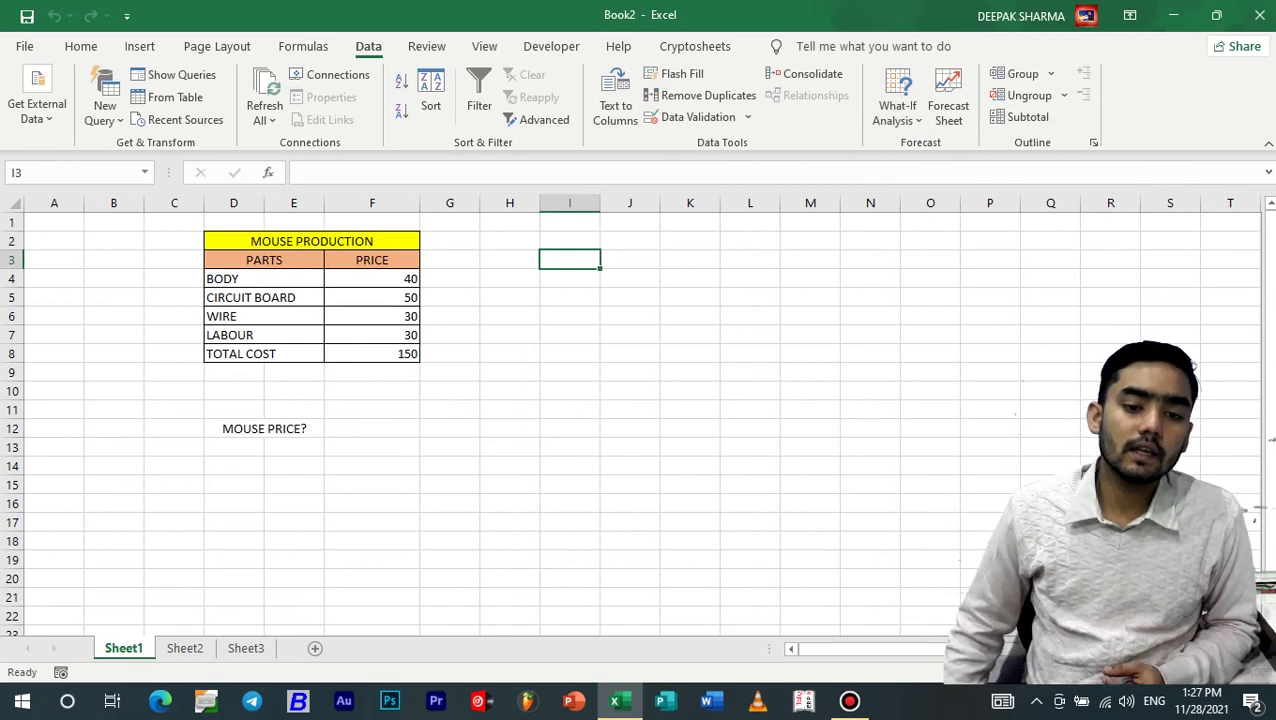
pyautogui.click(510, 241)
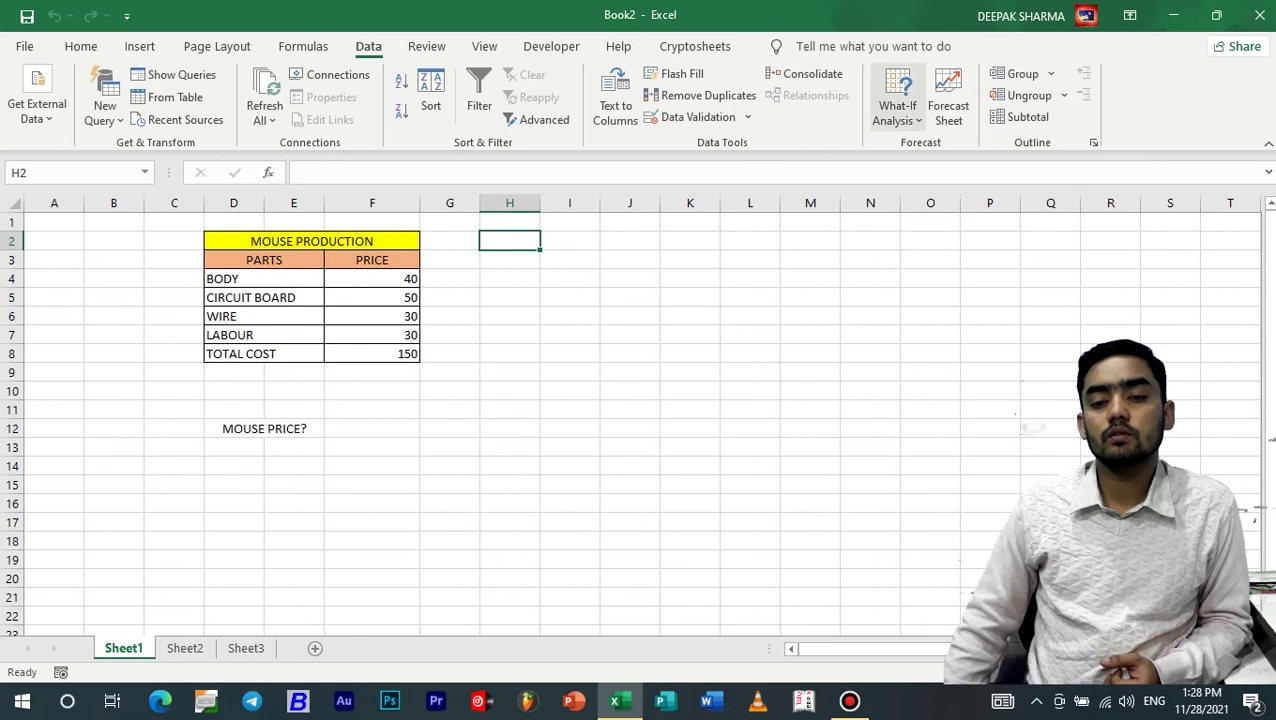
# Start a new scenario in Scenario Manager with the four part prices, cells F4:F7, as its changing cells
pyautogui.click(897, 108)
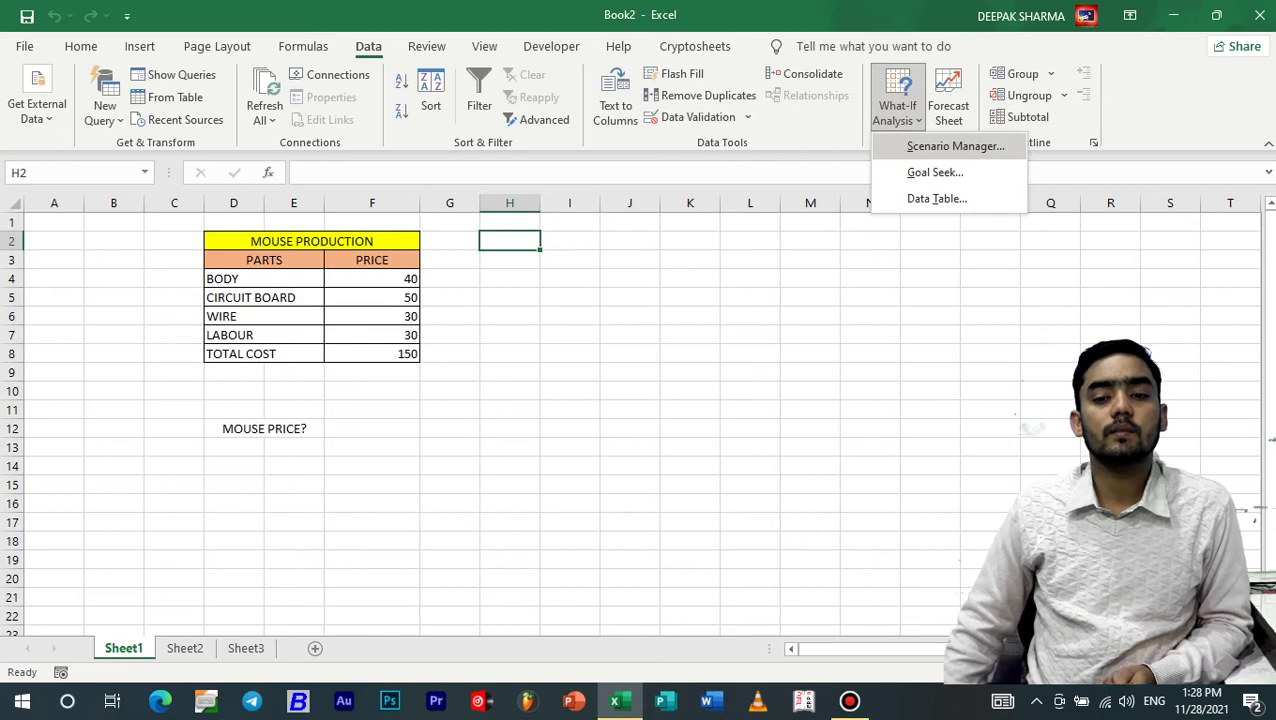
pyautogui.click(955, 146)
pyautogui.moveTo(561, 158); pyautogui.dragTo(699, 166)
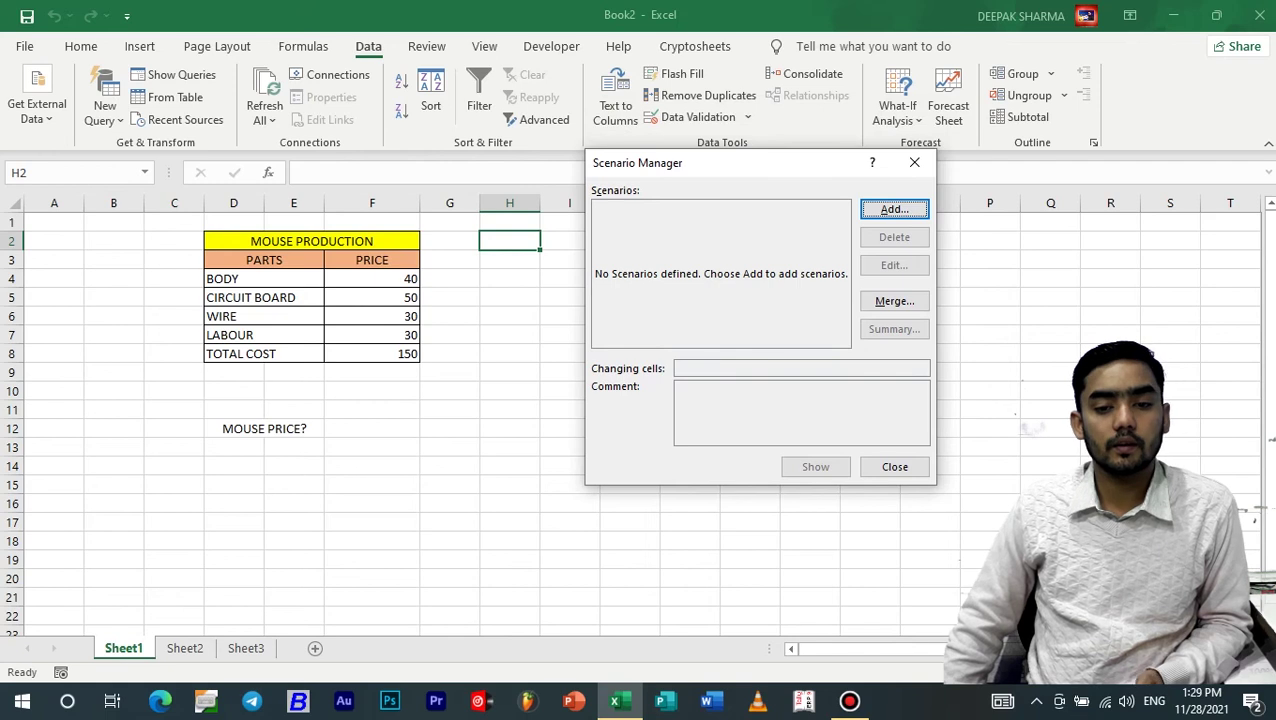
pyautogui.click(894, 209)
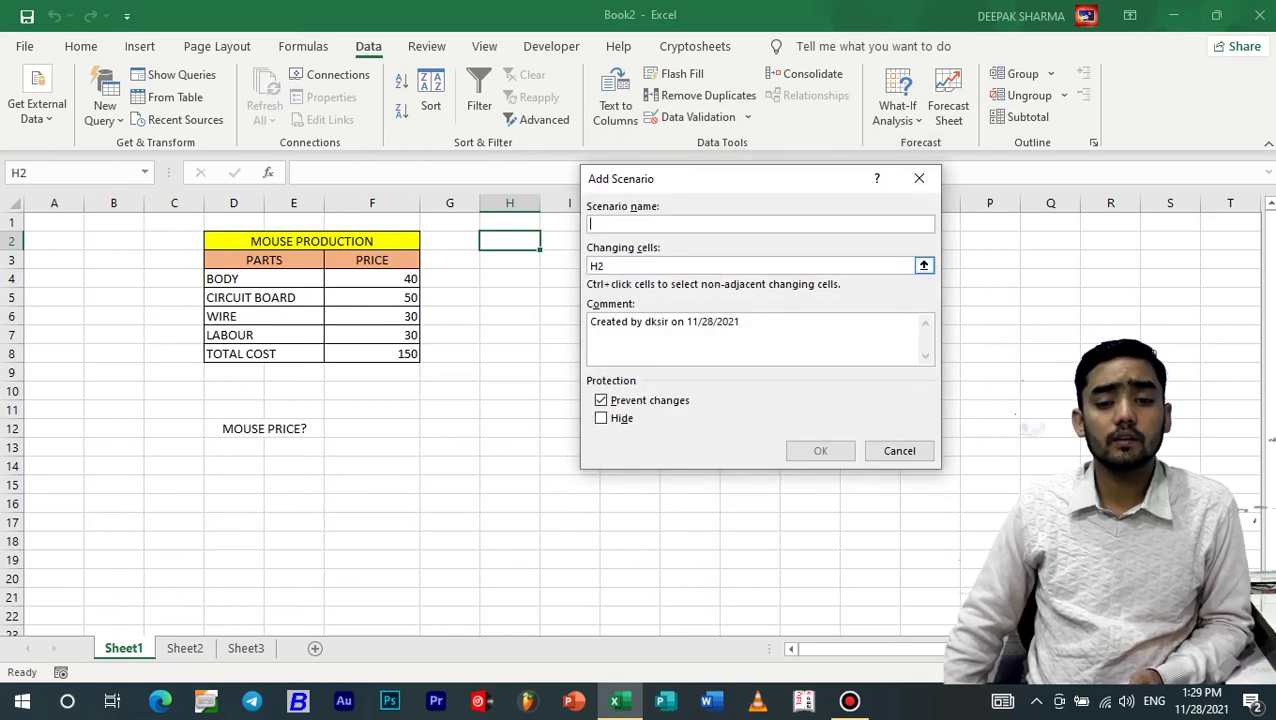
pyautogui.click(606, 266)
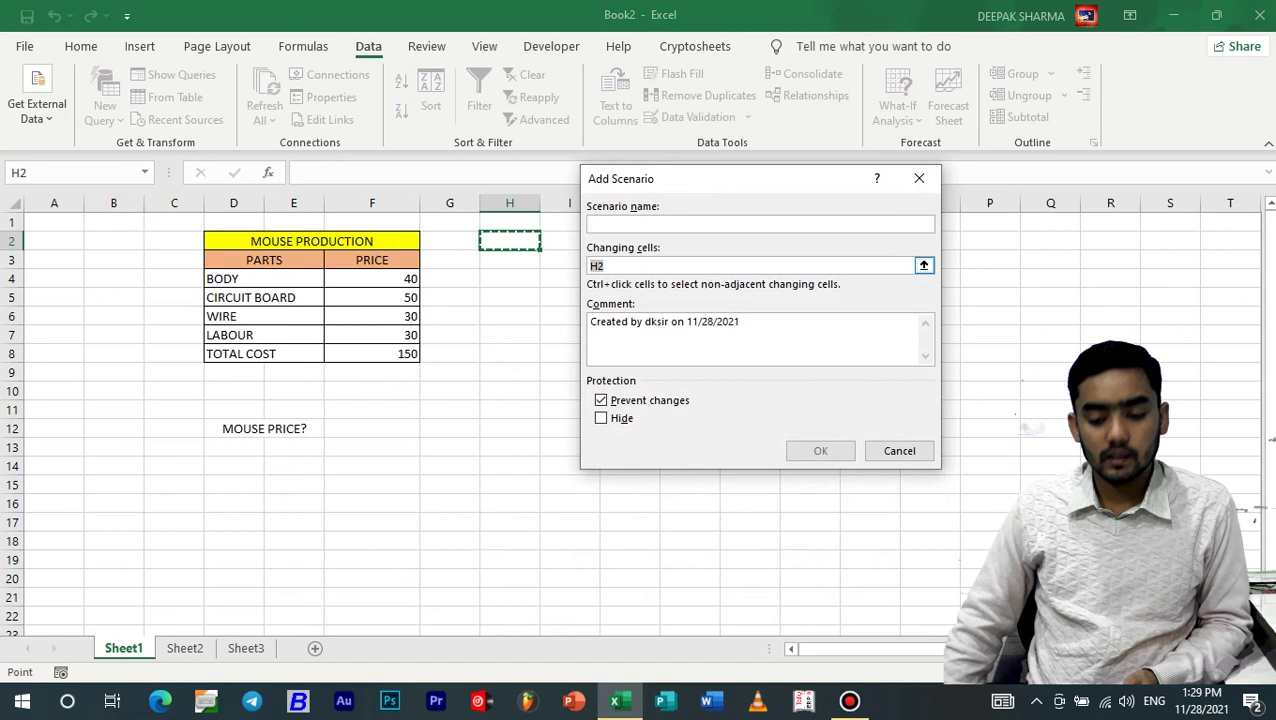
pyautogui.press('BackSpace')
pyautogui.press('BackSpace')
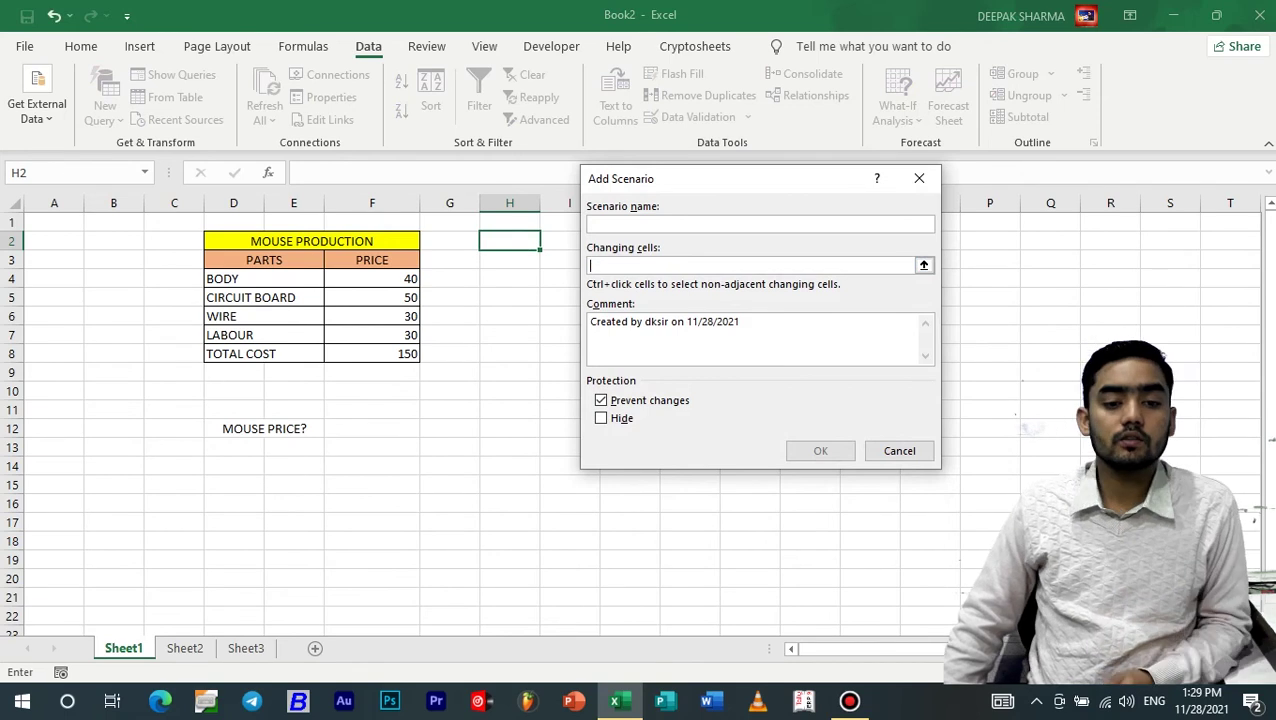
pyautogui.moveTo(380, 279); pyautogui.dragTo(410, 340)
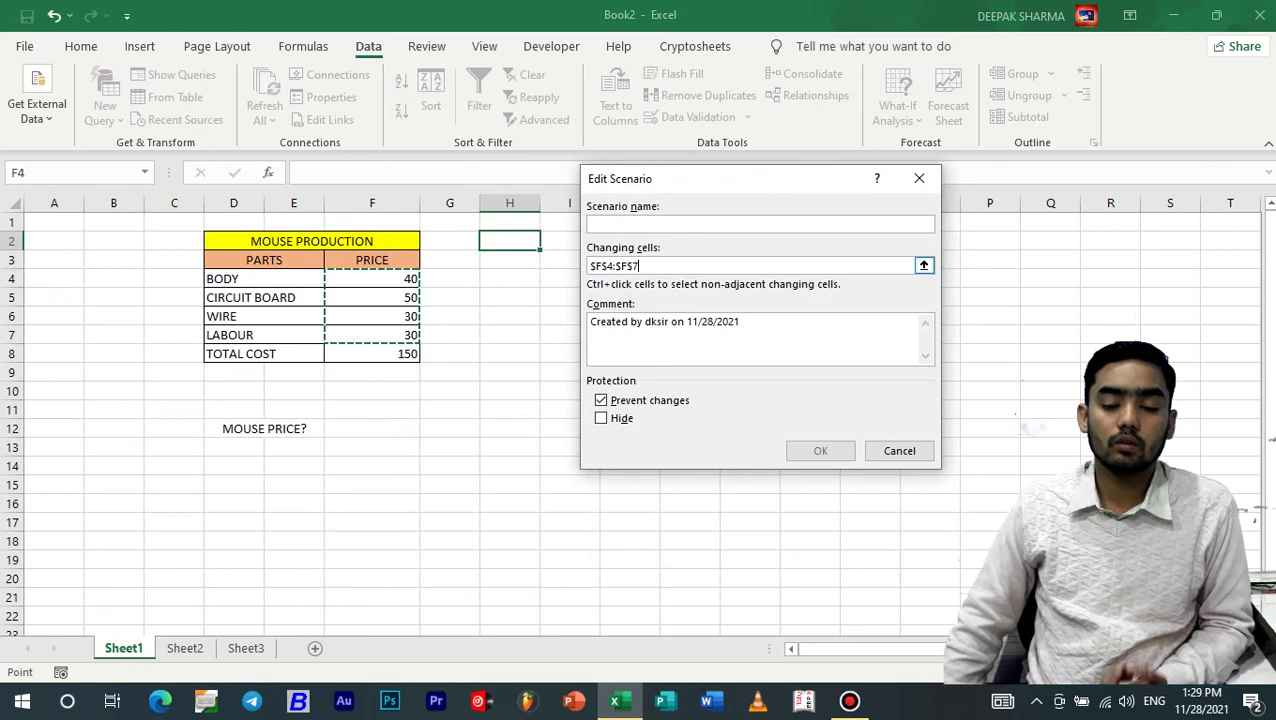
# Name the scenario LOW COST and accept its definition to proceed to the scenario values
pyautogui.click(760, 224)
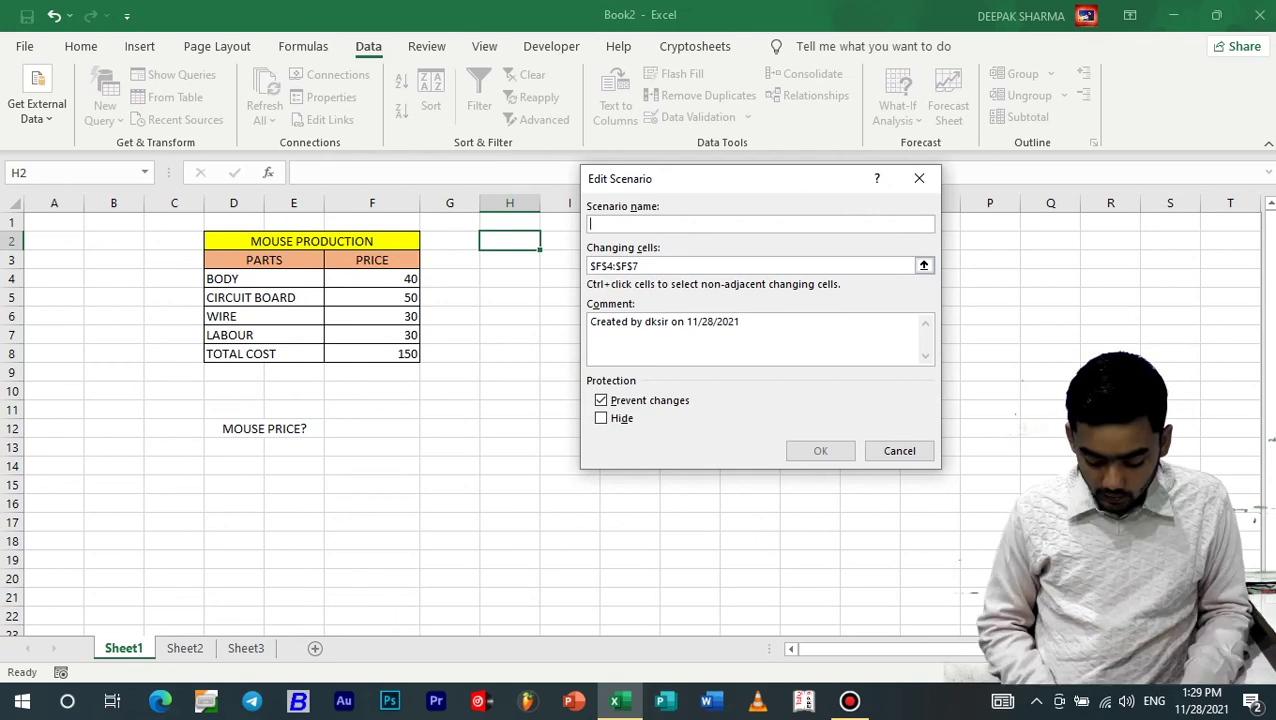
pyautogui.write('LOWC')
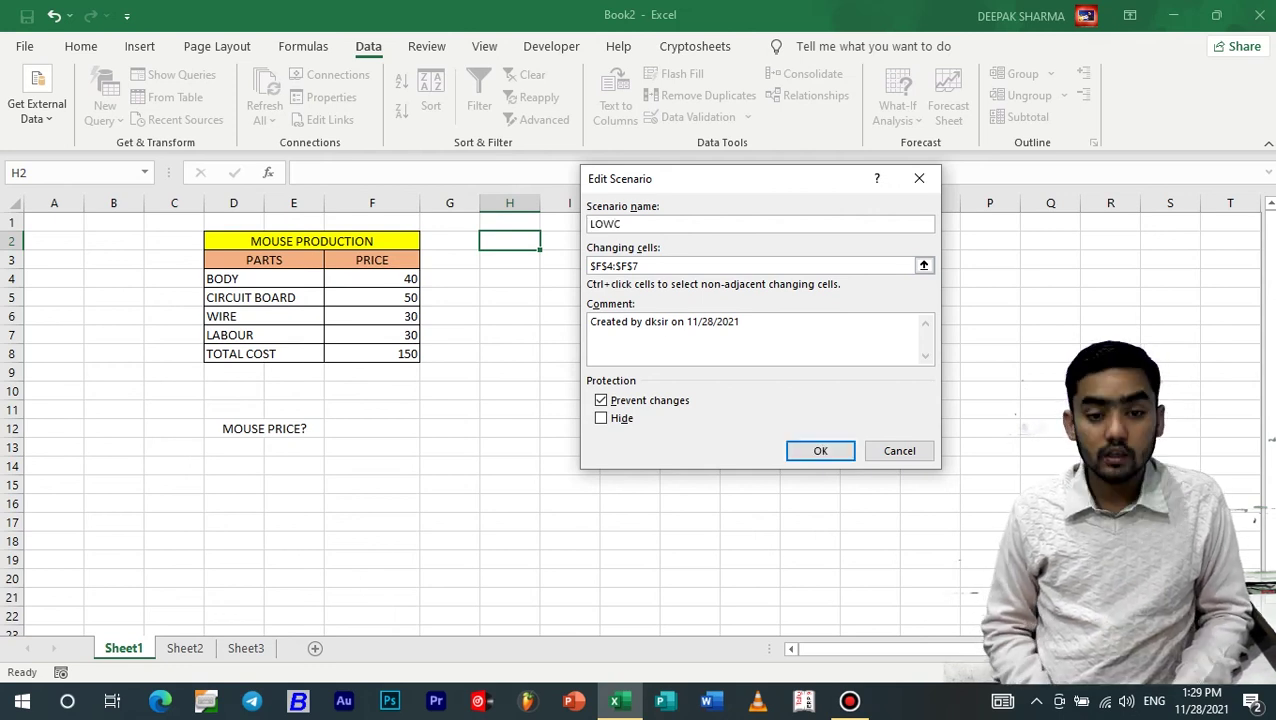
pyautogui.press('BackSpace')
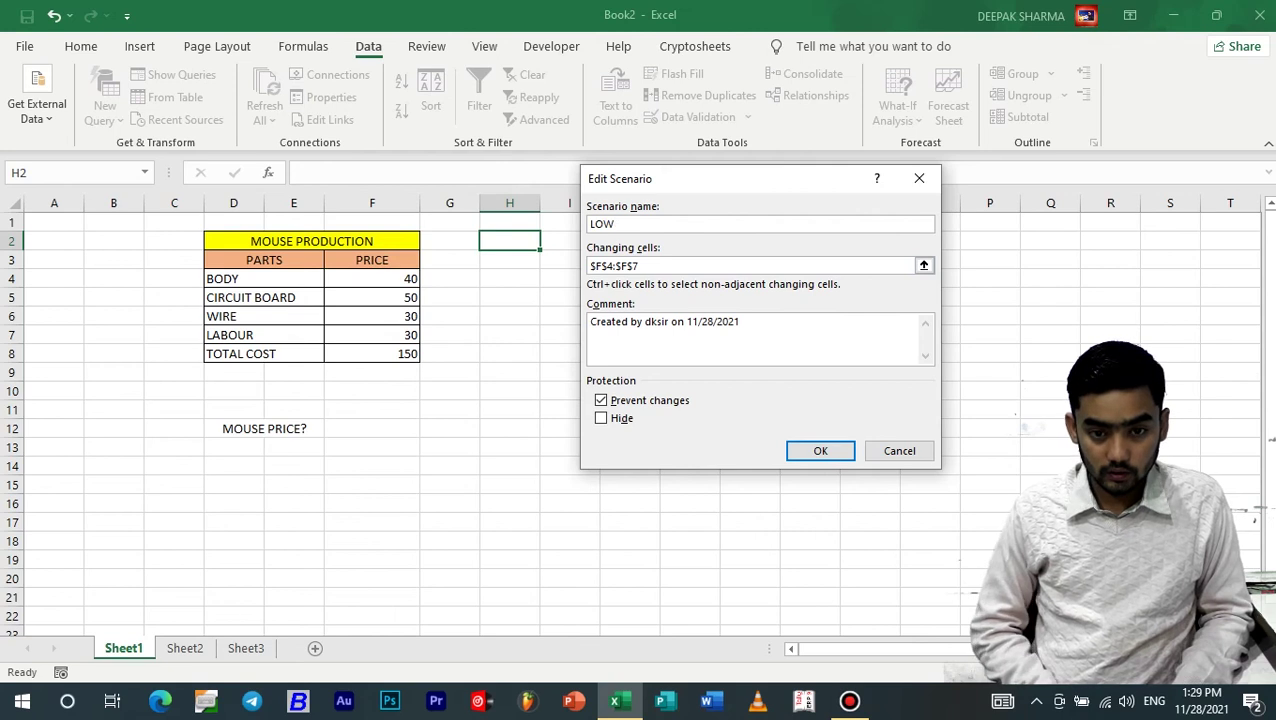
pyautogui.write('COST')
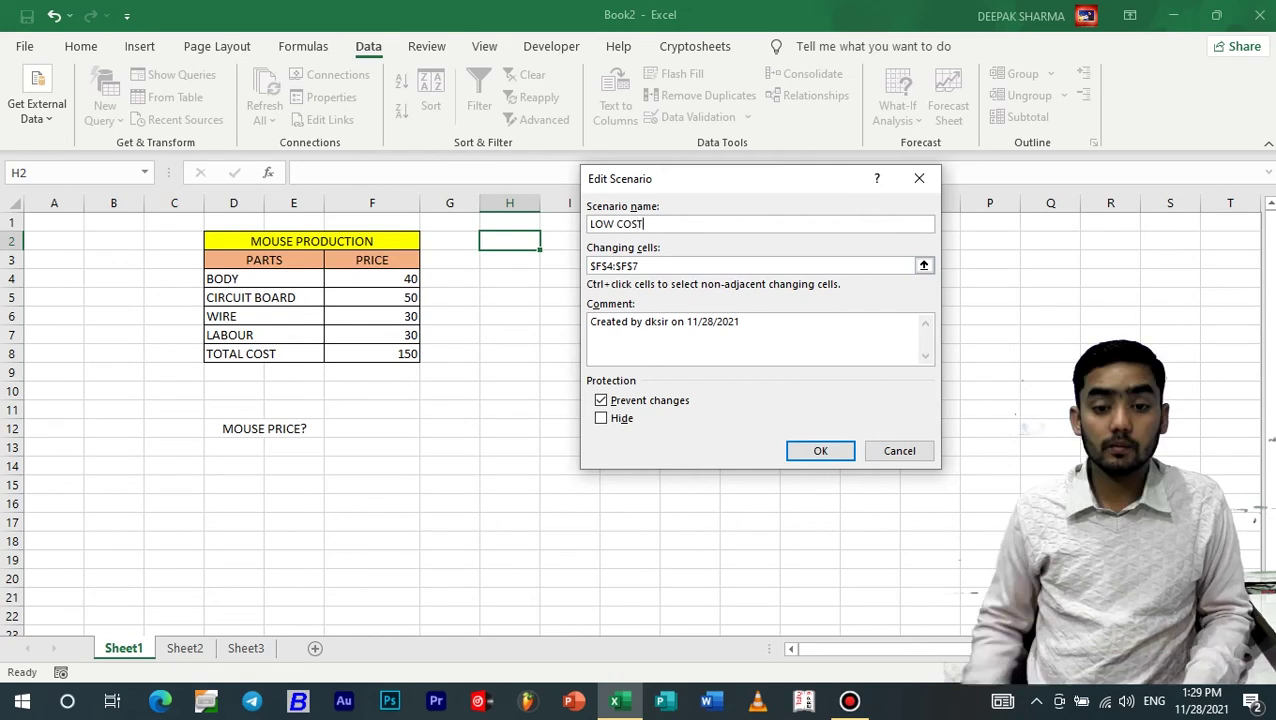
pyautogui.click(820, 450)
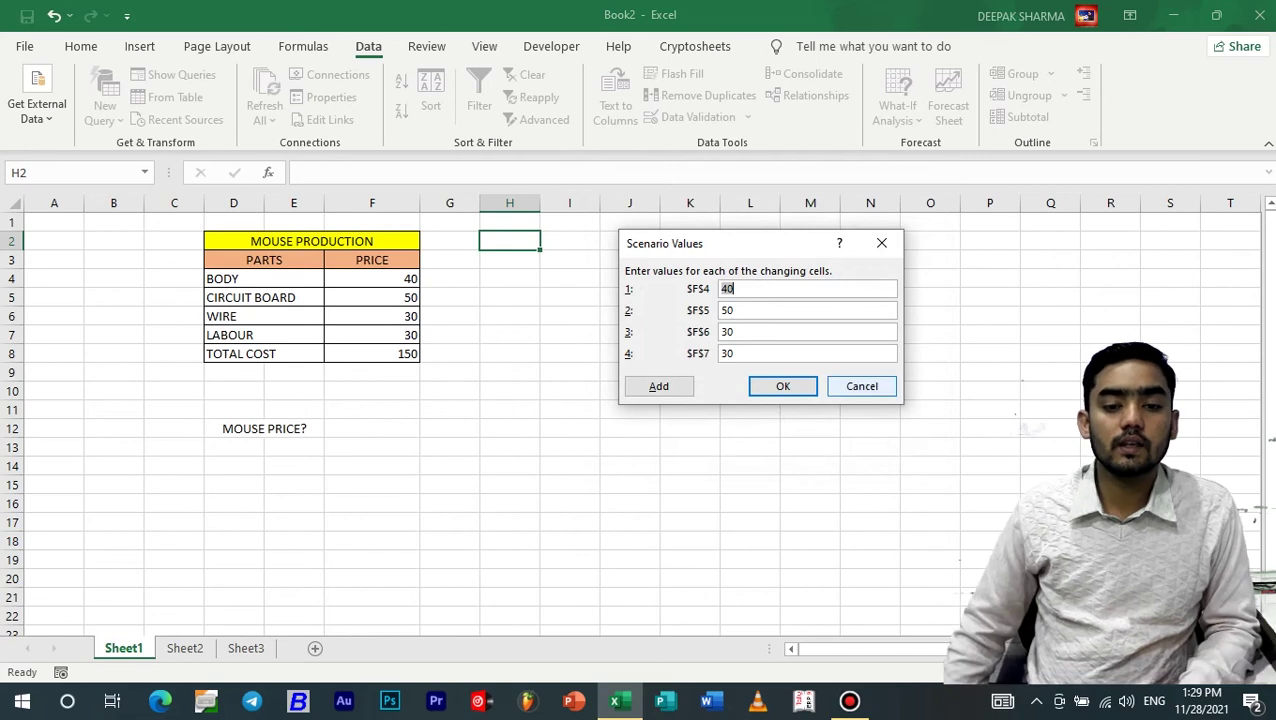
# Set the LOW COST scenario's values to 30 for F4, 45 for F5, 25 for F6 and 25 for F7
pyautogui.press('BackSpace')
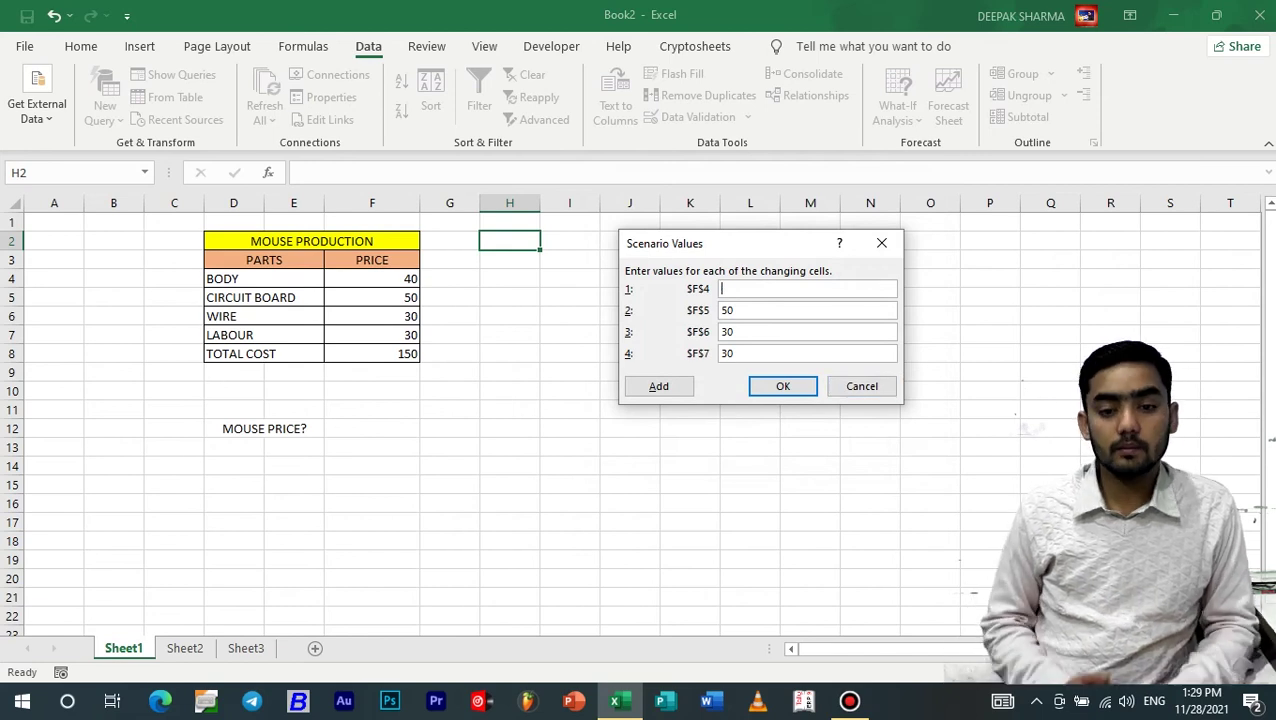
pyautogui.write('20')
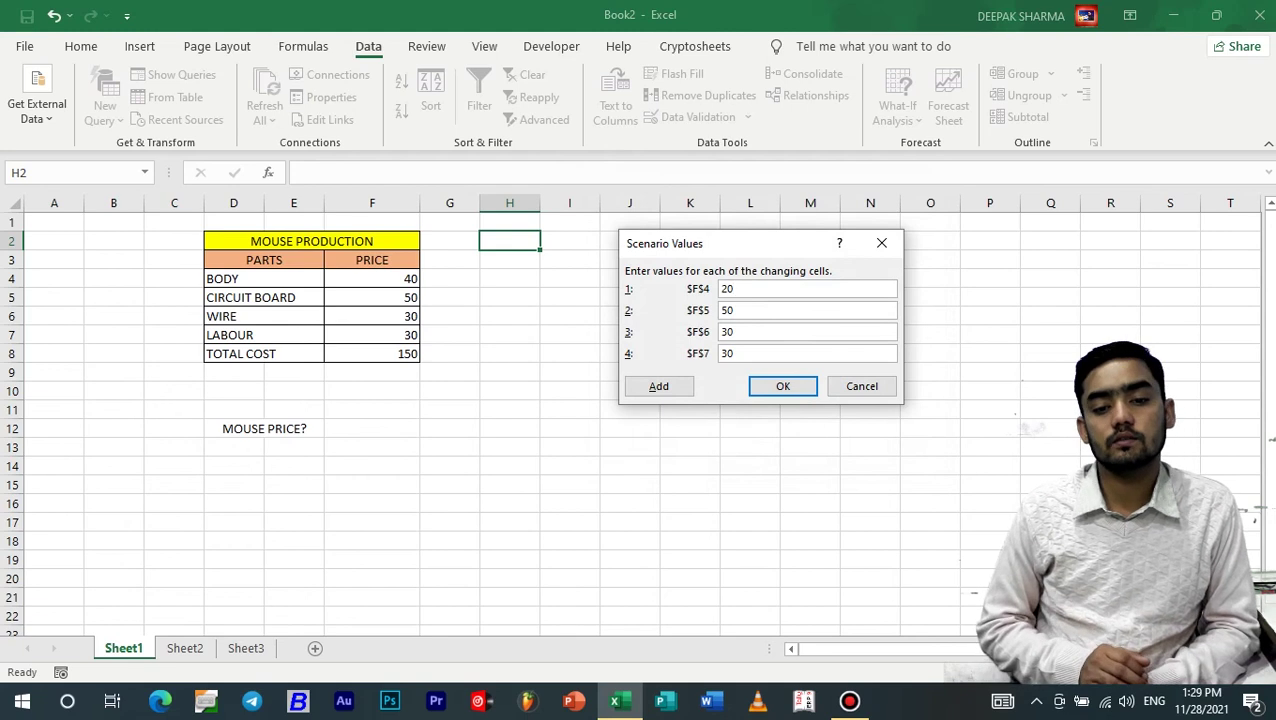
pyautogui.press('BackSpace')
pyautogui.press('BackSpace')
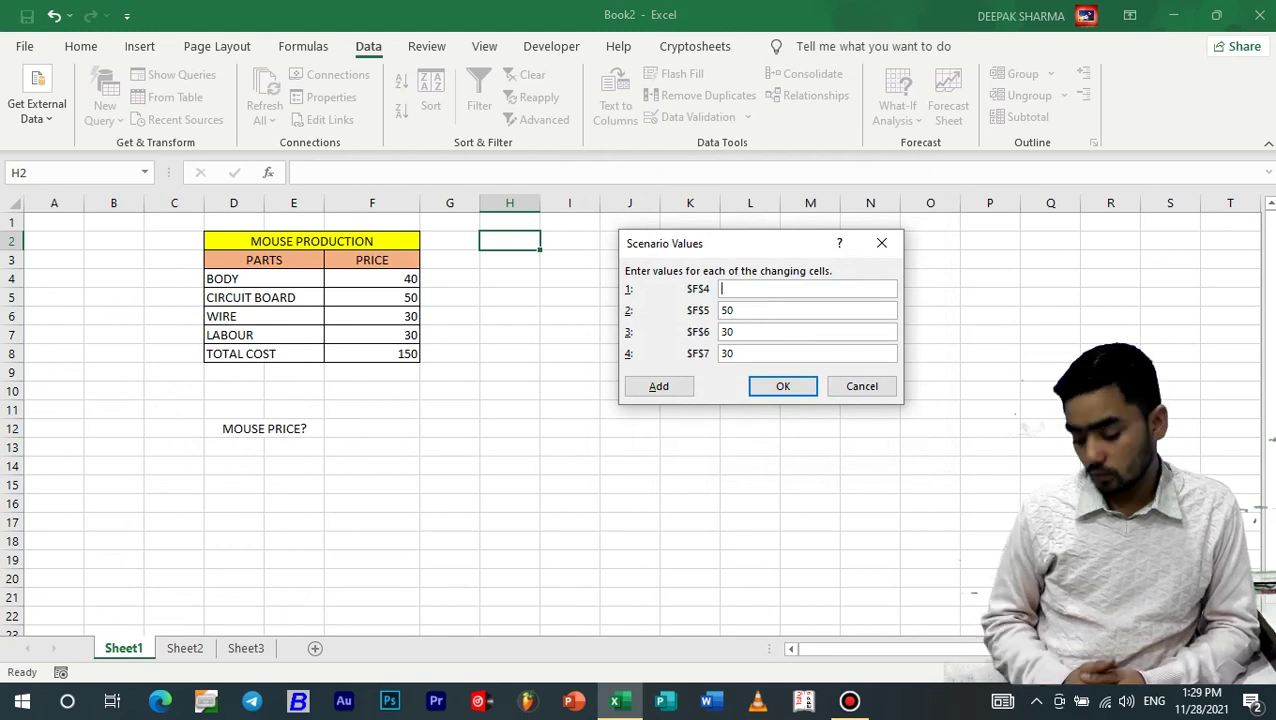
pyautogui.write('30')
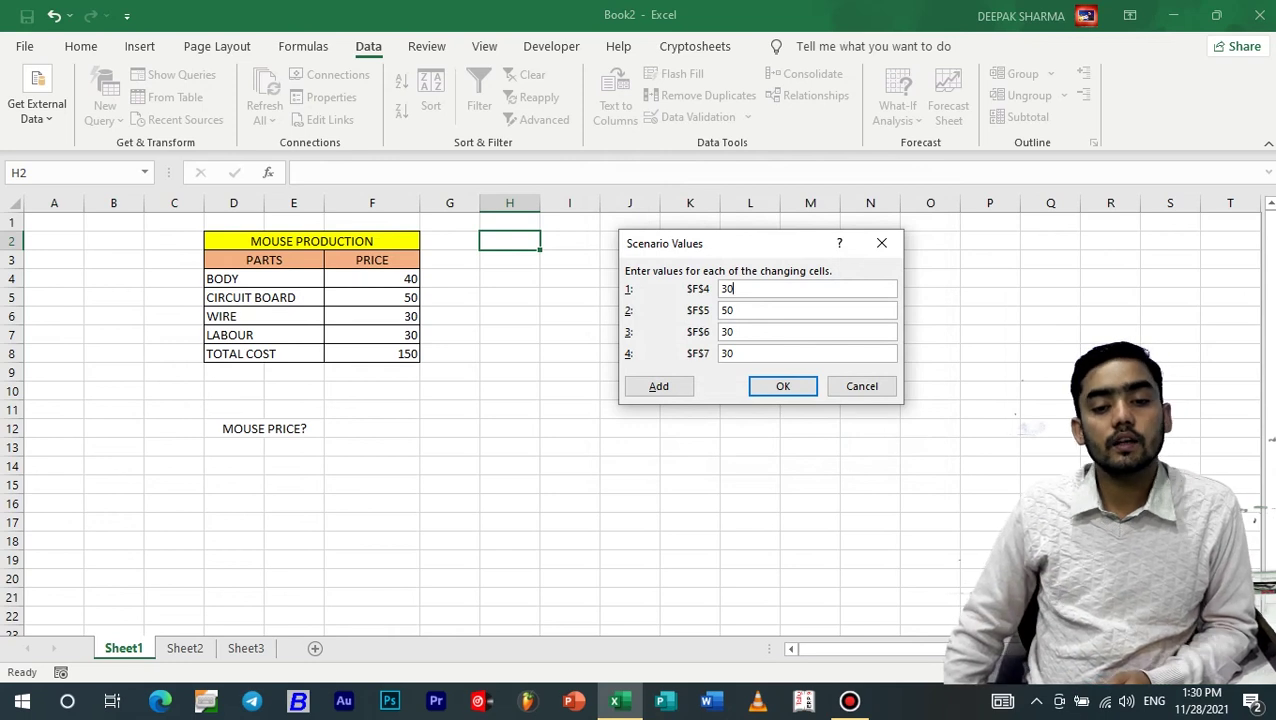
pyautogui.press('Tab')
pyautogui.write('45')
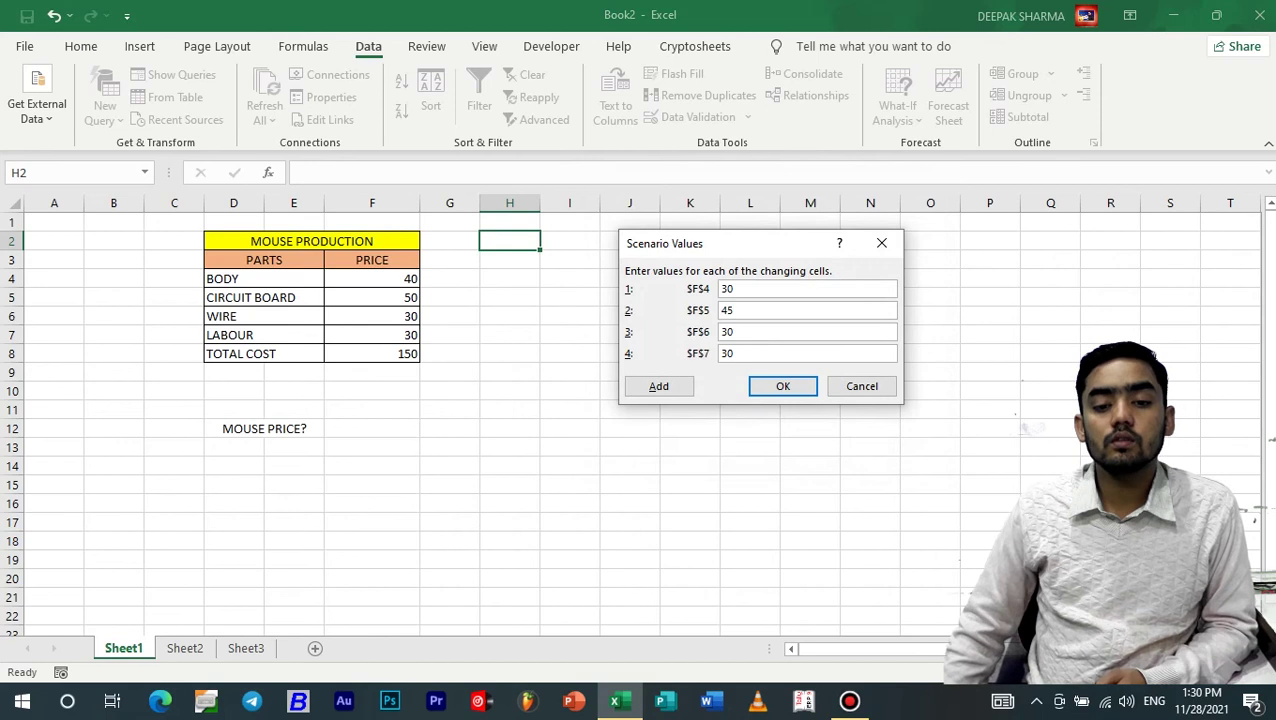
pyautogui.press('Tab')
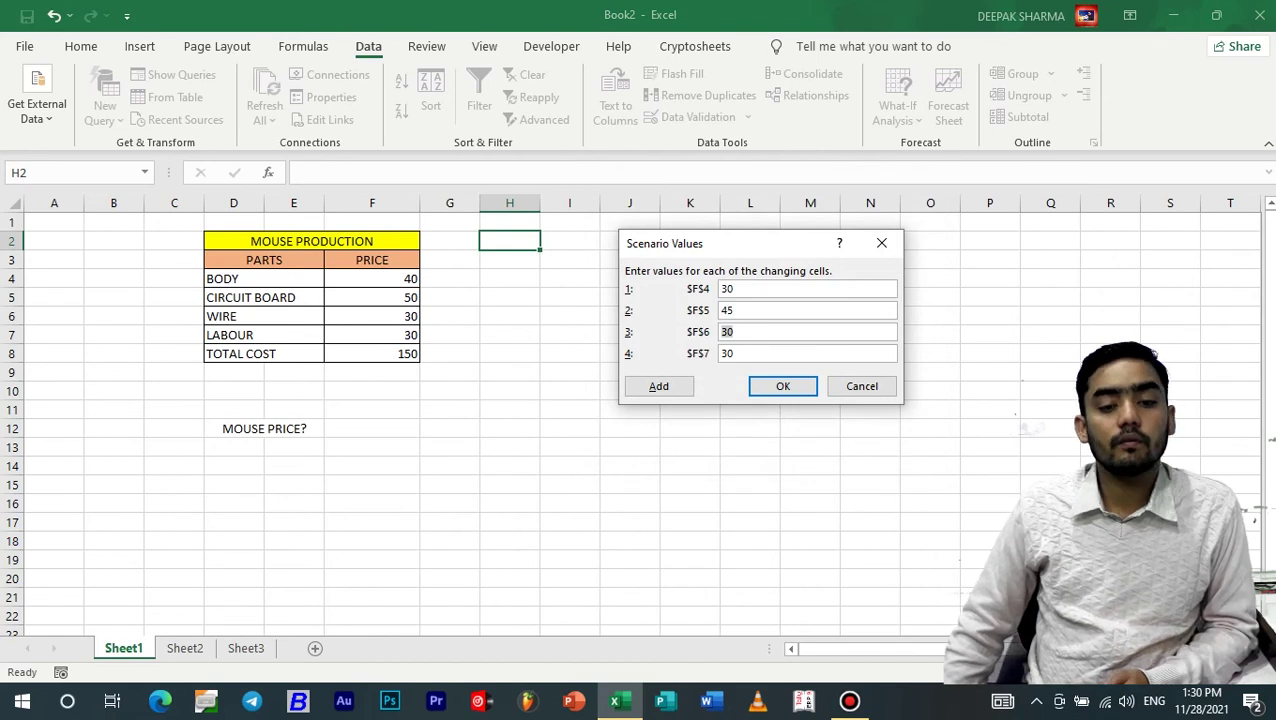
pyautogui.press('BackSpace')
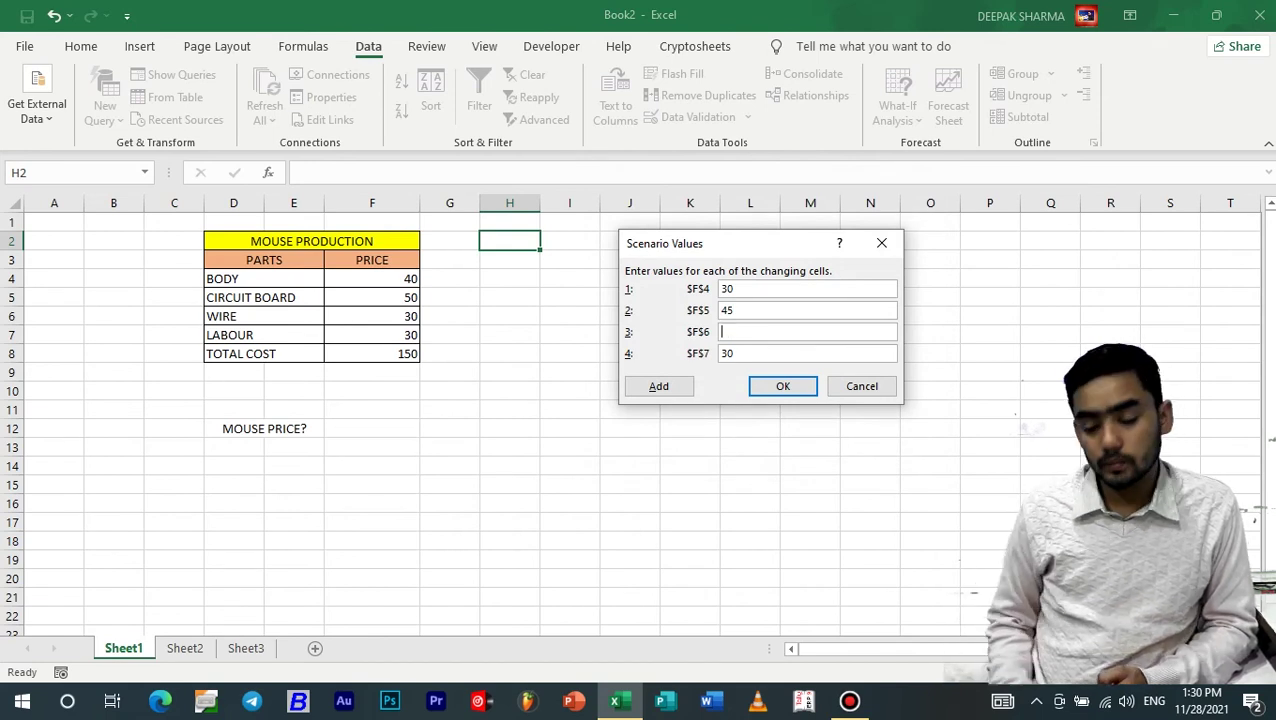
pyautogui.write('25')
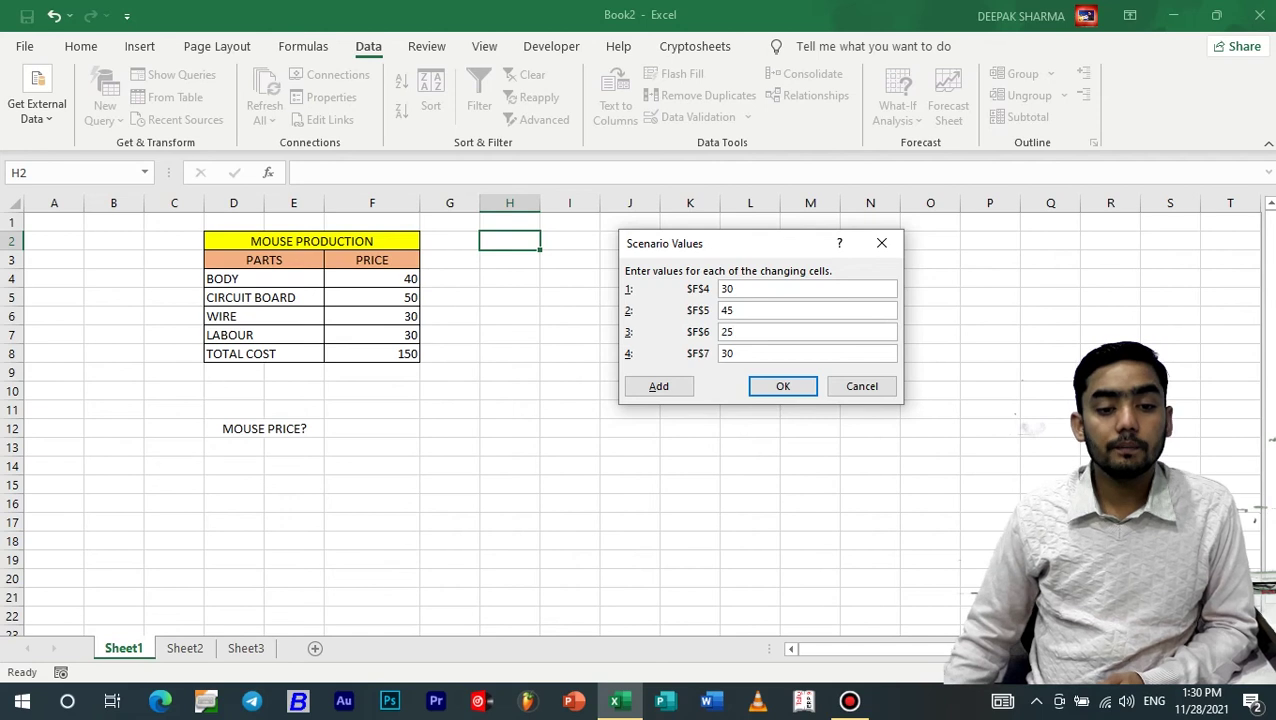
pyautogui.press('Tab')
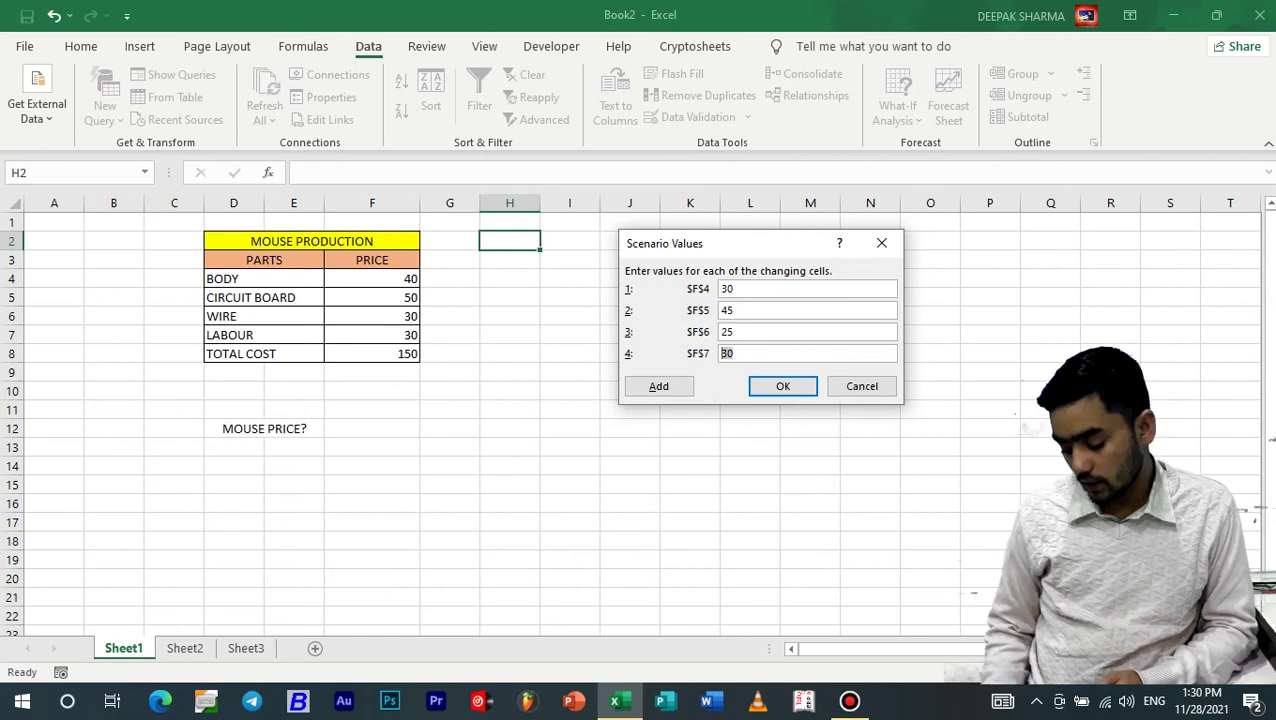
pyautogui.write('25')
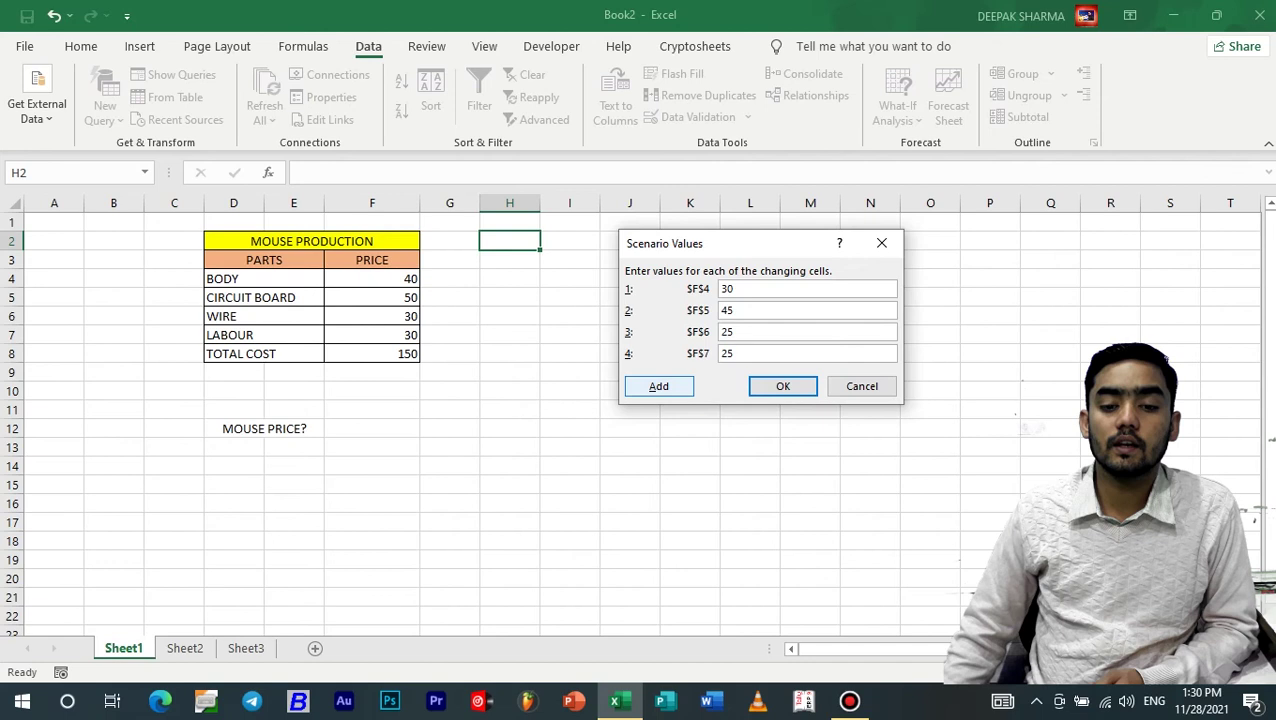
# Add another scenario named MAX COST, using the same changing cells F4:F7
pyautogui.click(659, 386)
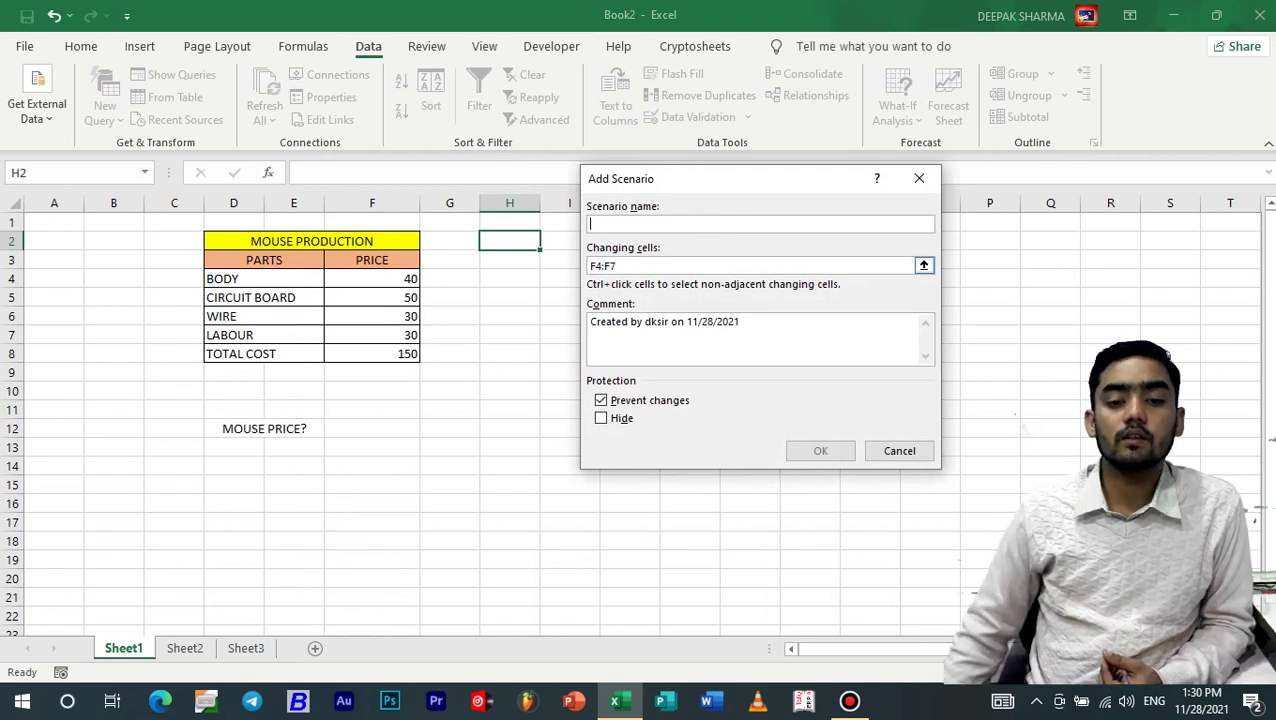
pyautogui.press('Tab')
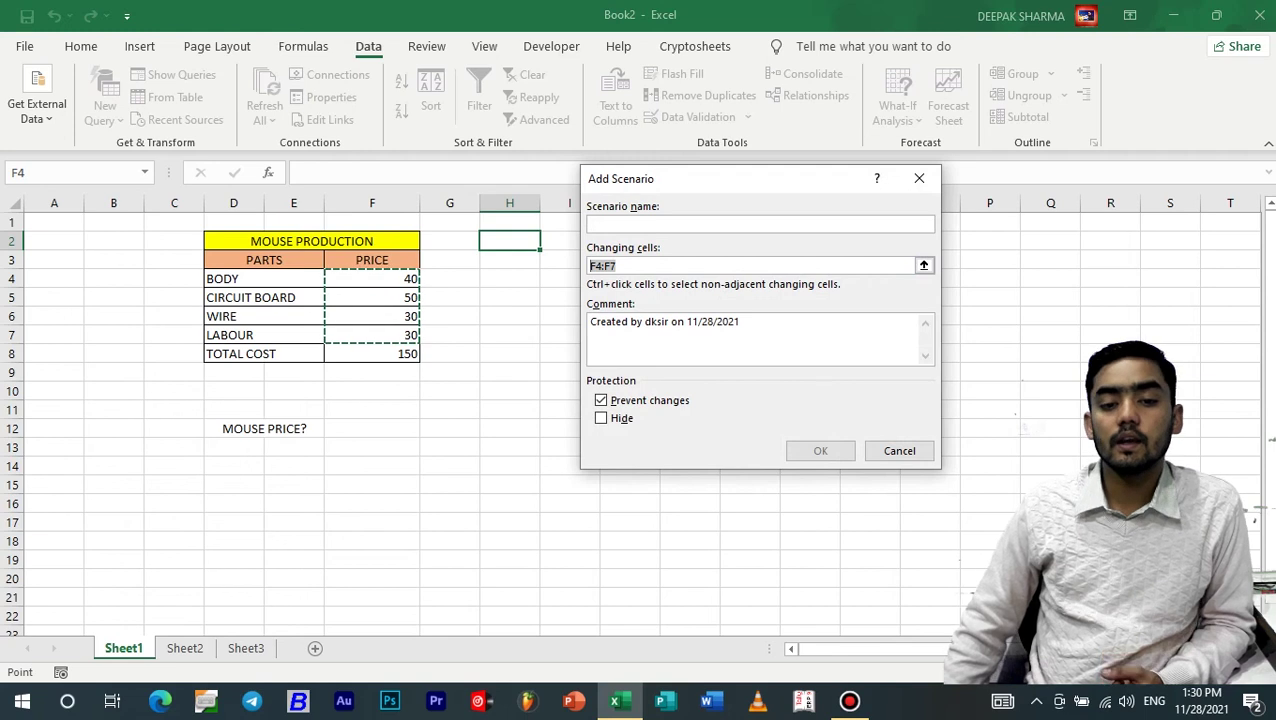
pyautogui.hotkey('shift', 'Tab')
pyautogui.write('MA')
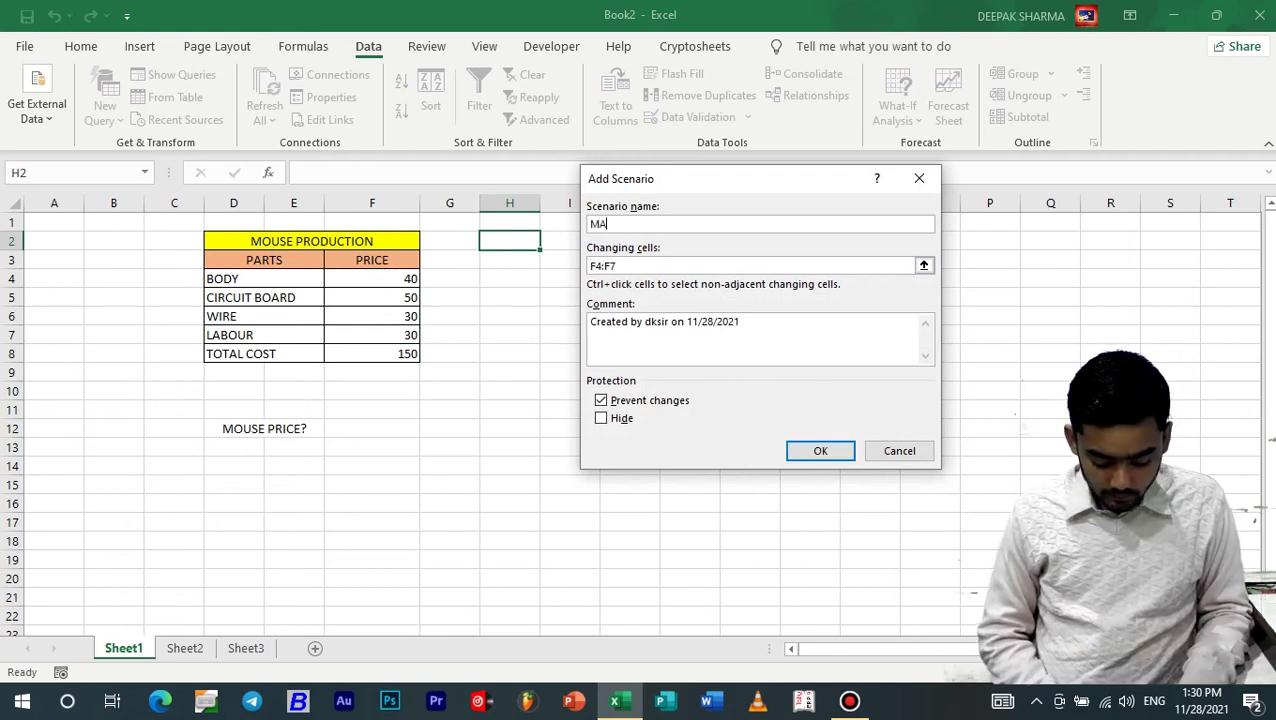
pyautogui.write('X COST')
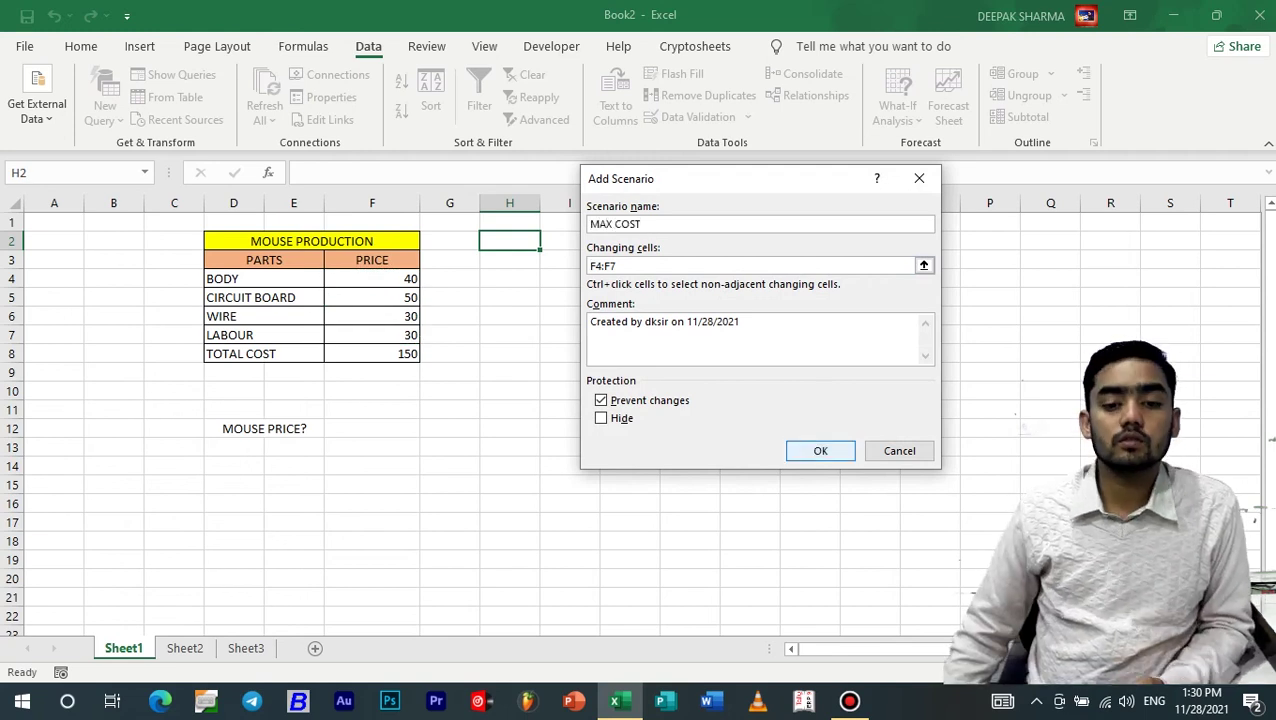
pyautogui.press('Return')
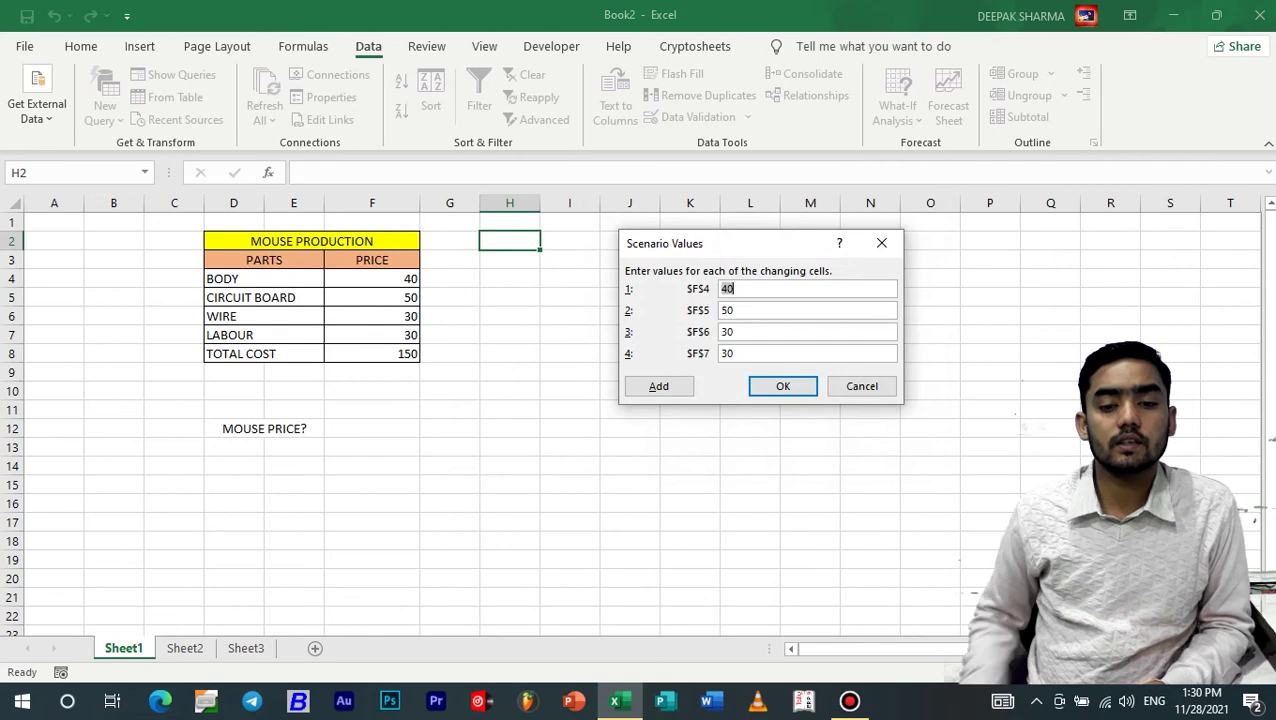
# Set the MAX COST scenario's values to 45 for F4, 55 for F5, 35 for F6 and 40 for F7, continuing to another new scenario
pyautogui.write('45')
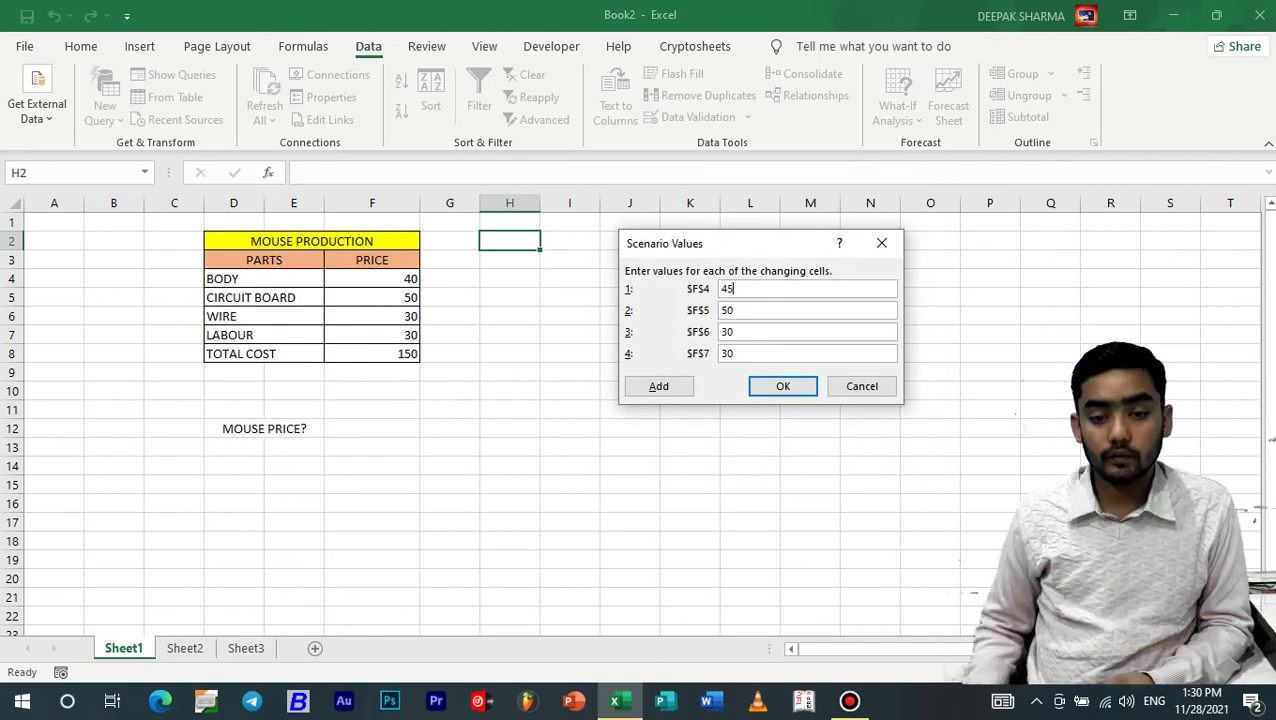
pyautogui.press('Tab')
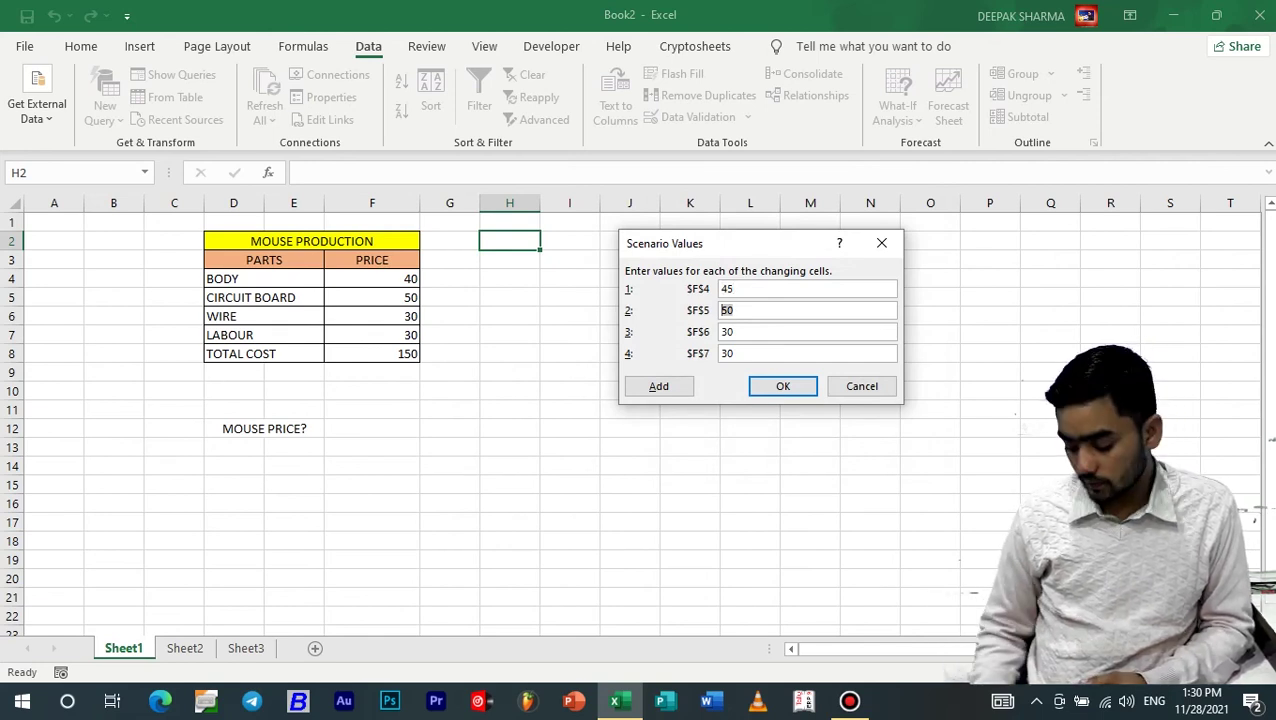
pyautogui.write('55')
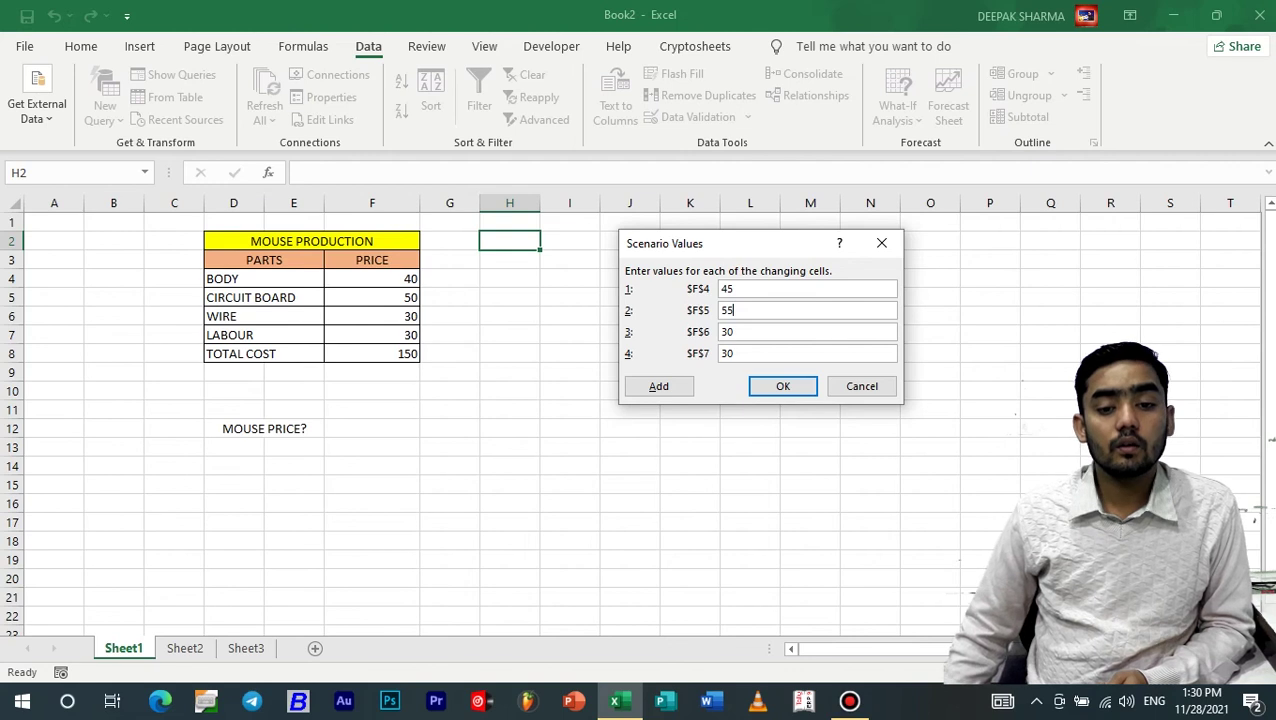
pyautogui.press('Tab')
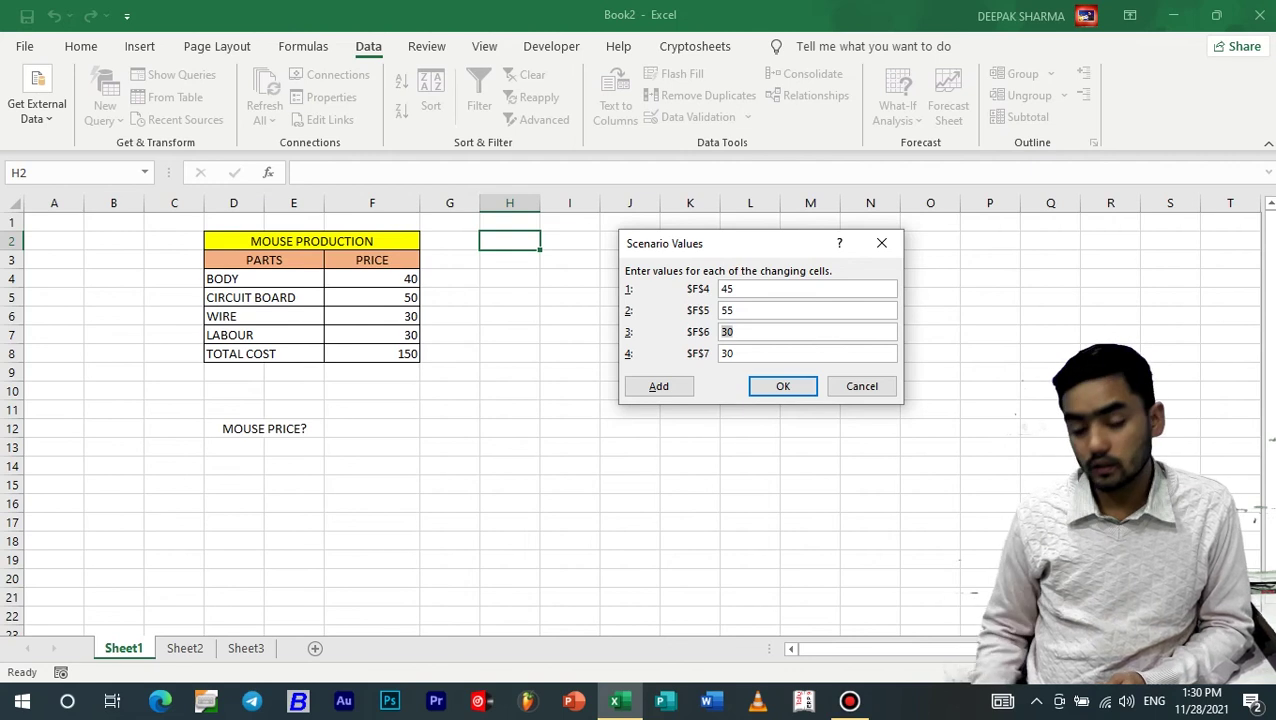
pyautogui.write('35')
pyautogui.press('Tab')
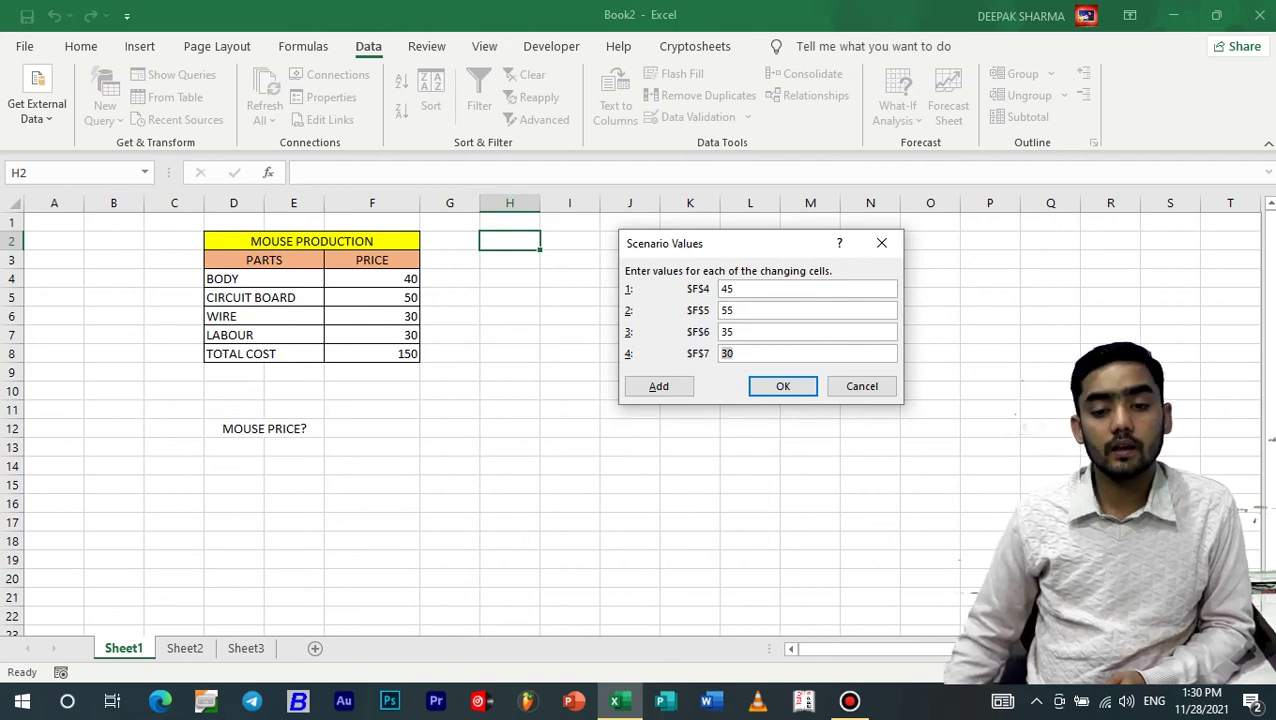
pyautogui.write('40')
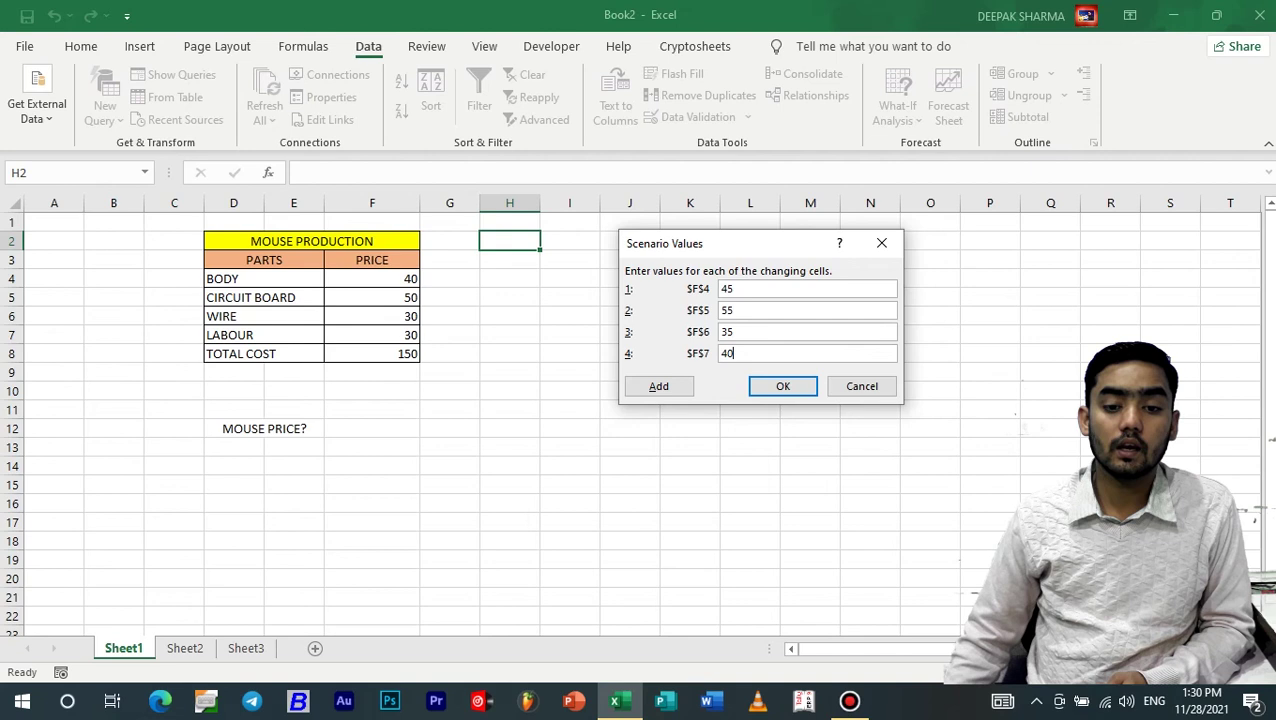
pyautogui.press('Tab')
pyautogui.press('Return')
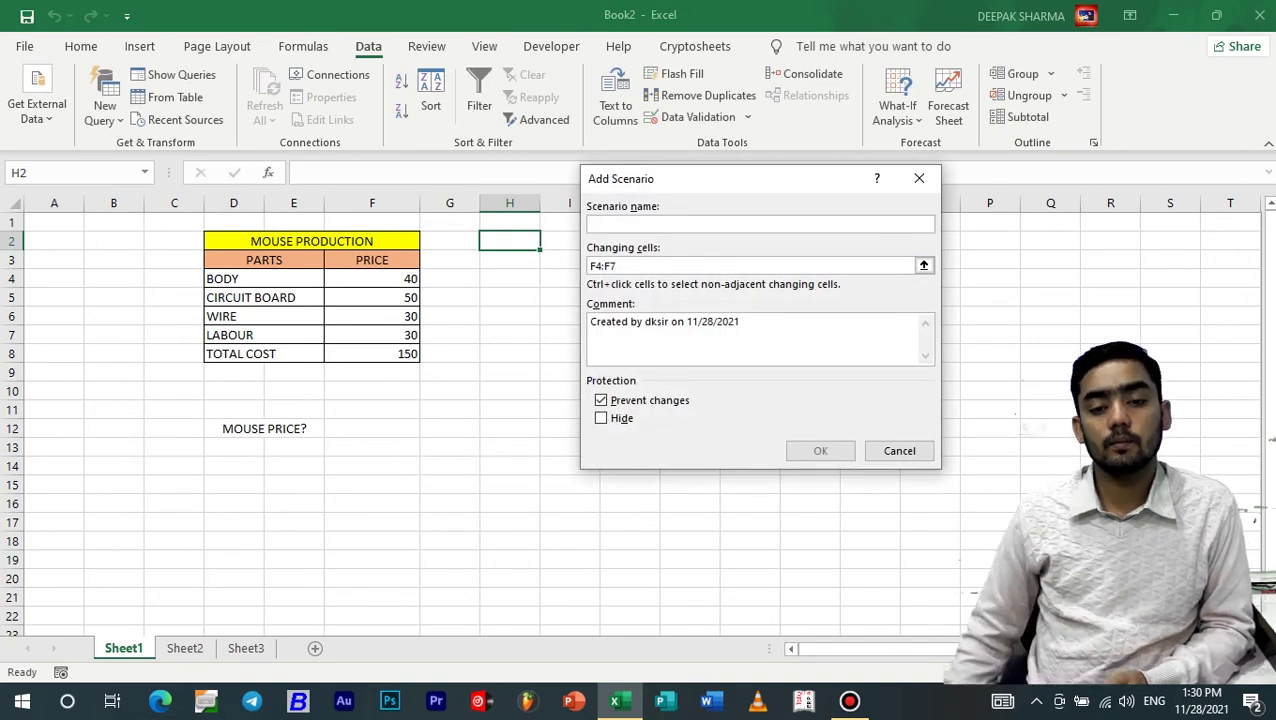
# Add a HI COST scenario for F4:F7 with the values 50, 60, 40 and 45, and return to the scenario list
pyautogui.write('HI COST')
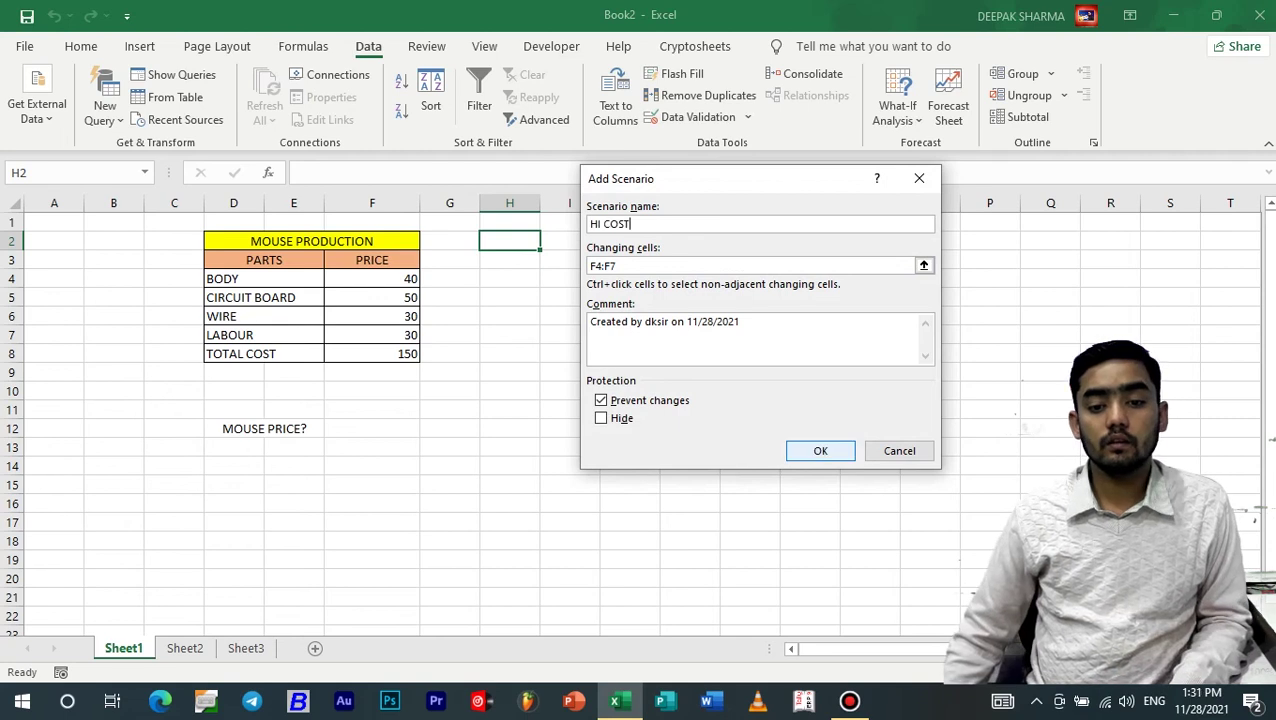
pyautogui.press('Return')
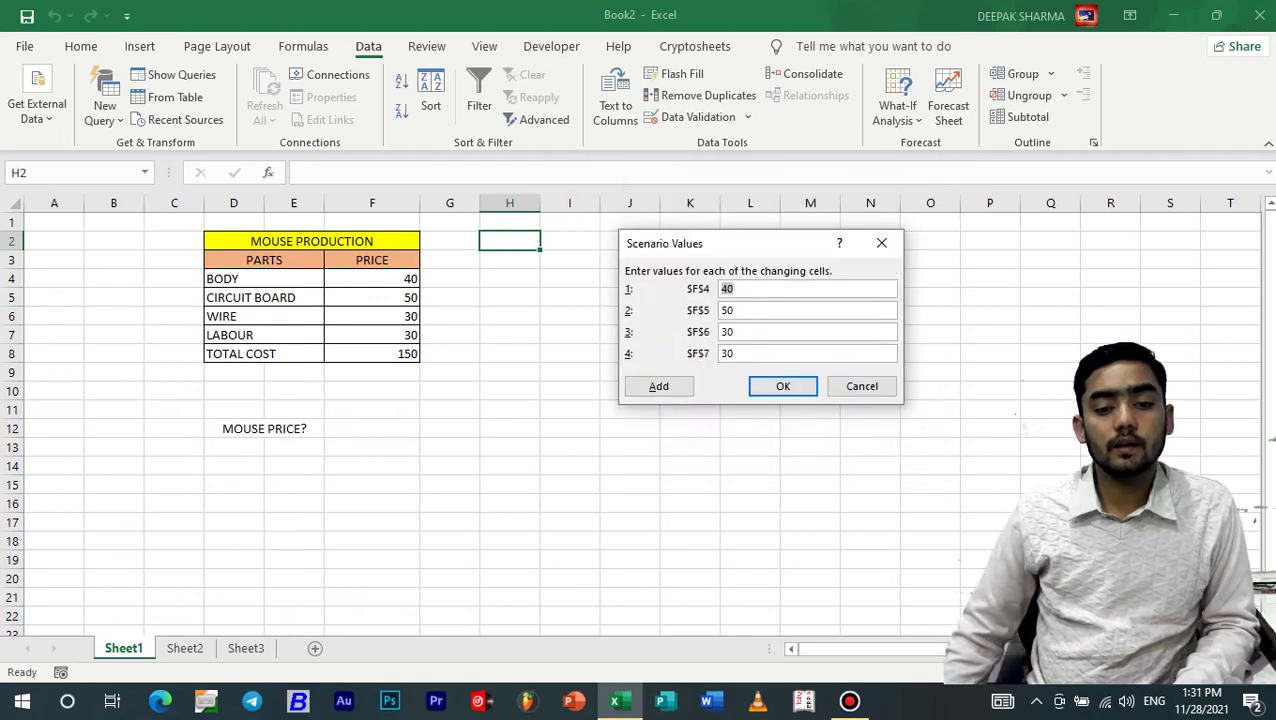
pyautogui.press('BackSpace')
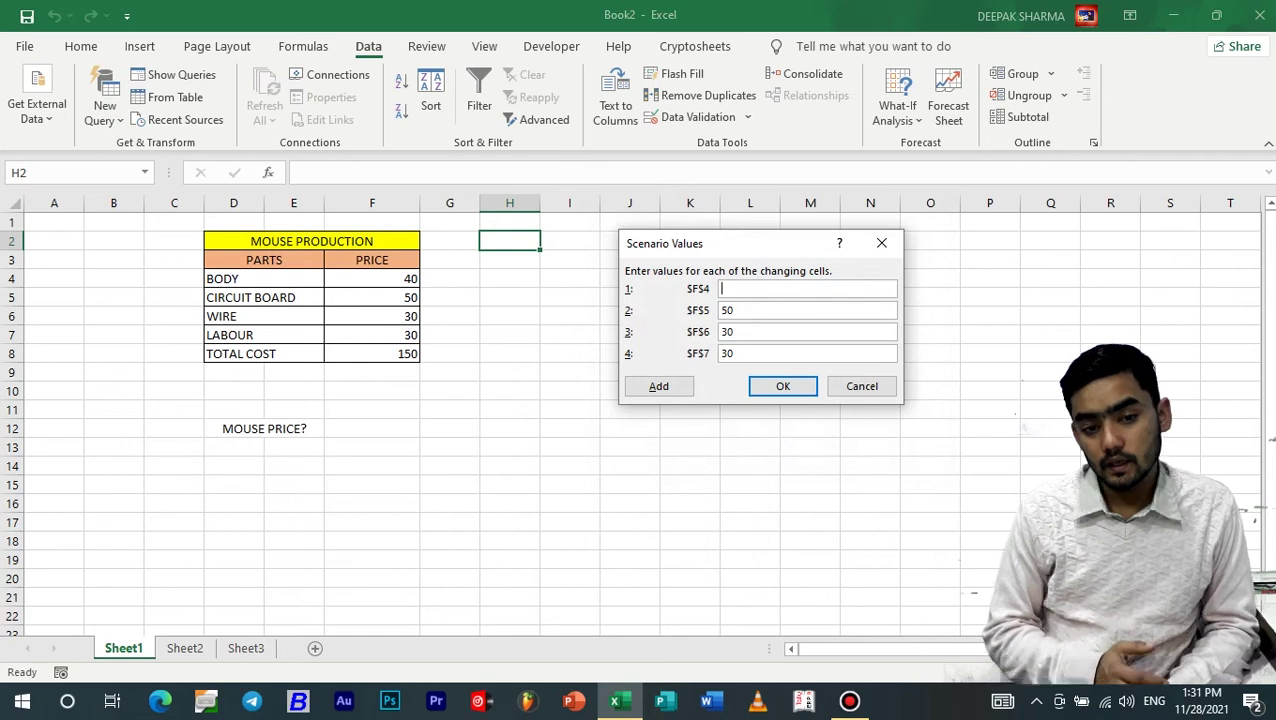
pyautogui.write('50')
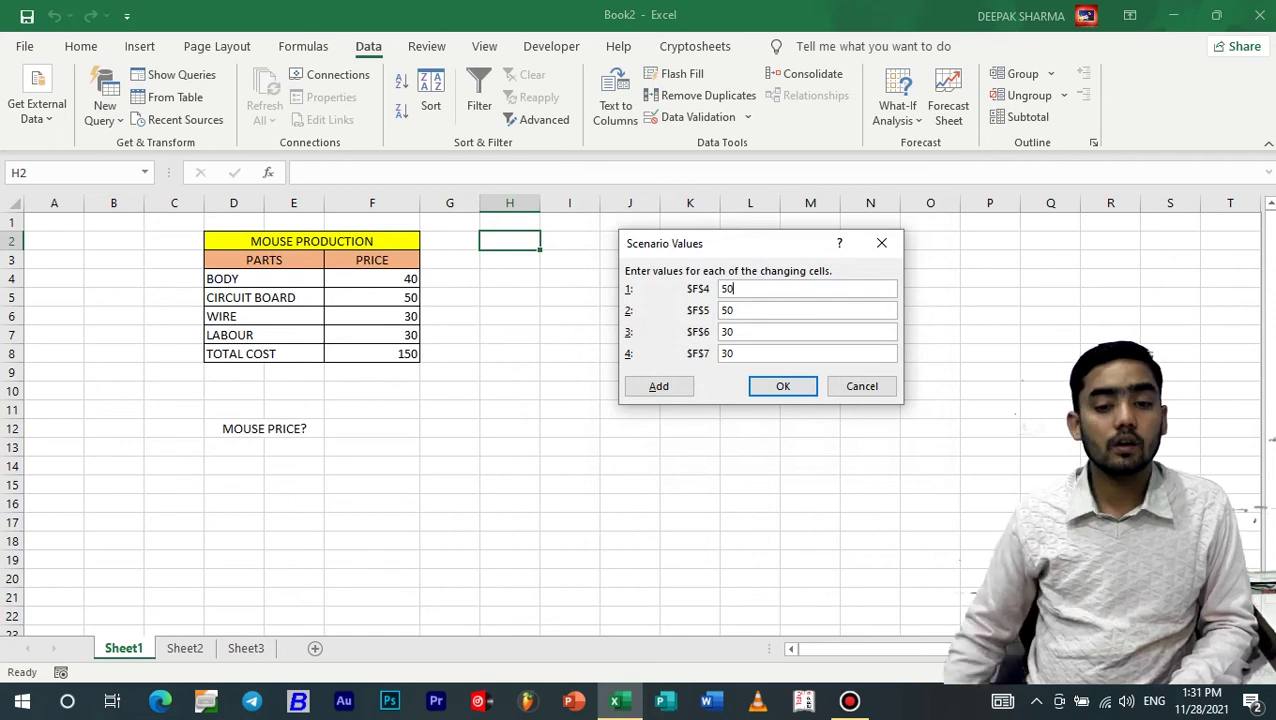
pyautogui.press('Tab')
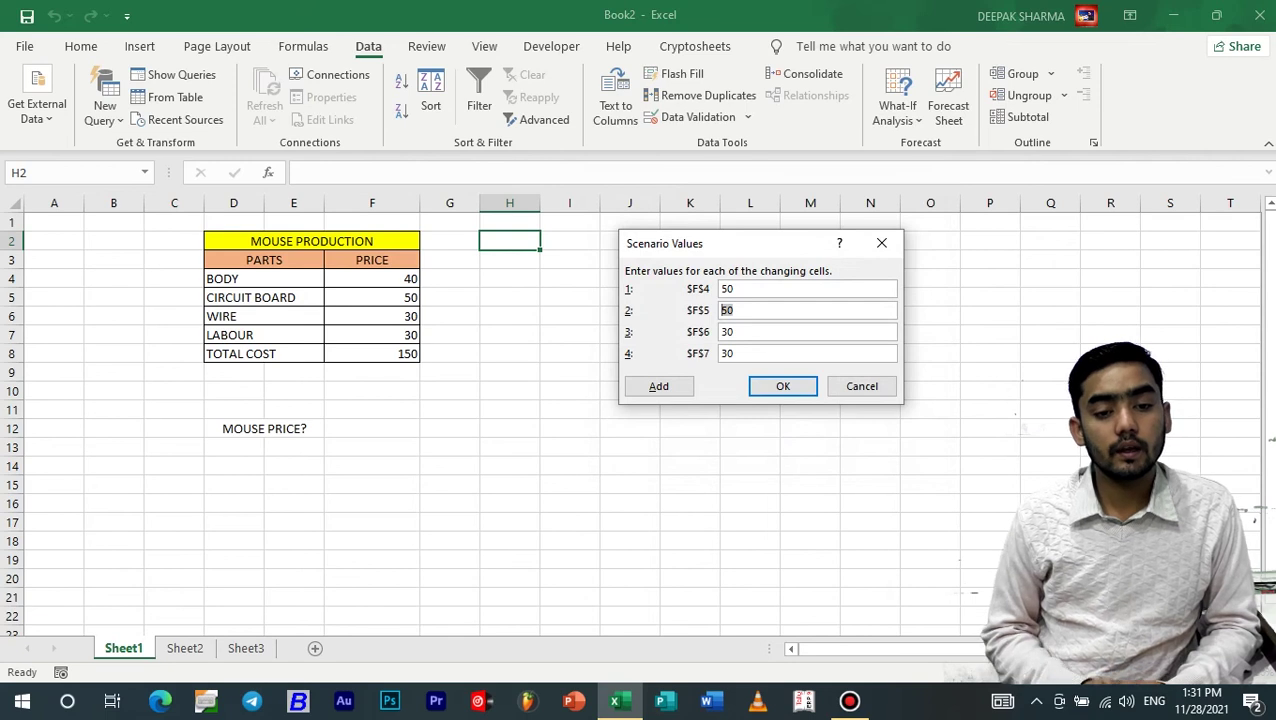
pyautogui.write('60')
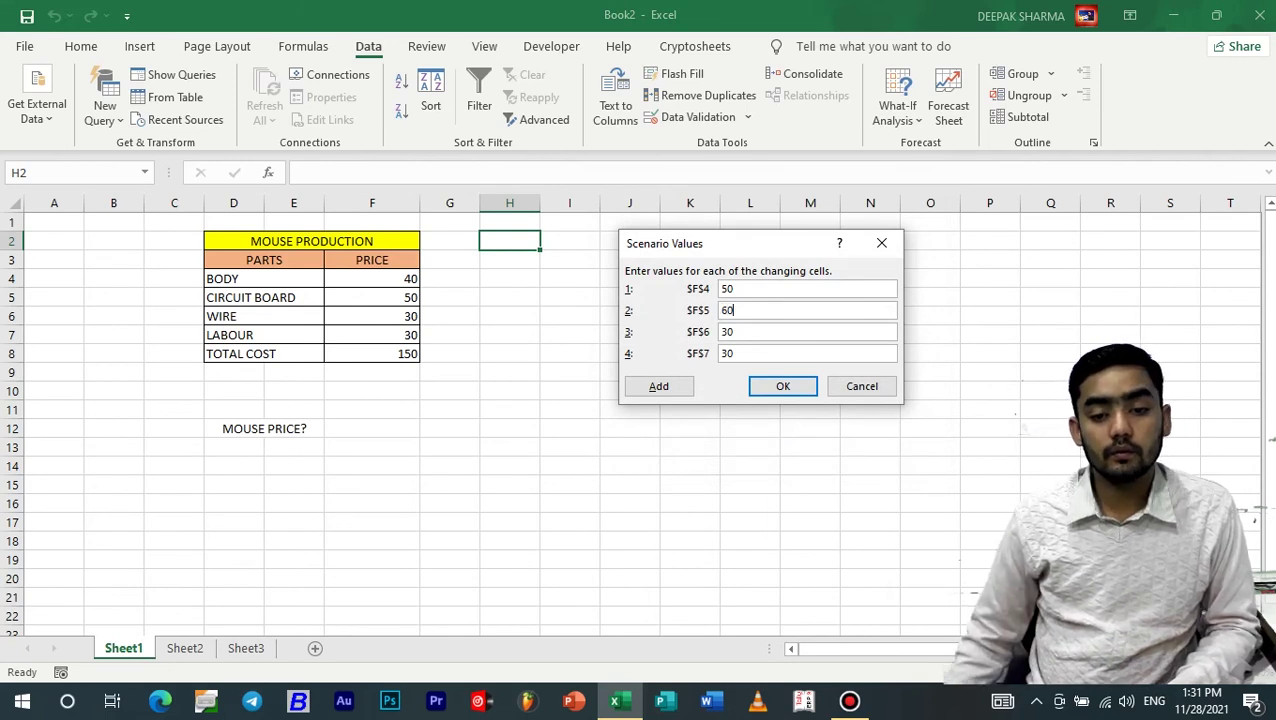
pyautogui.press('Tab')
pyautogui.write('40')
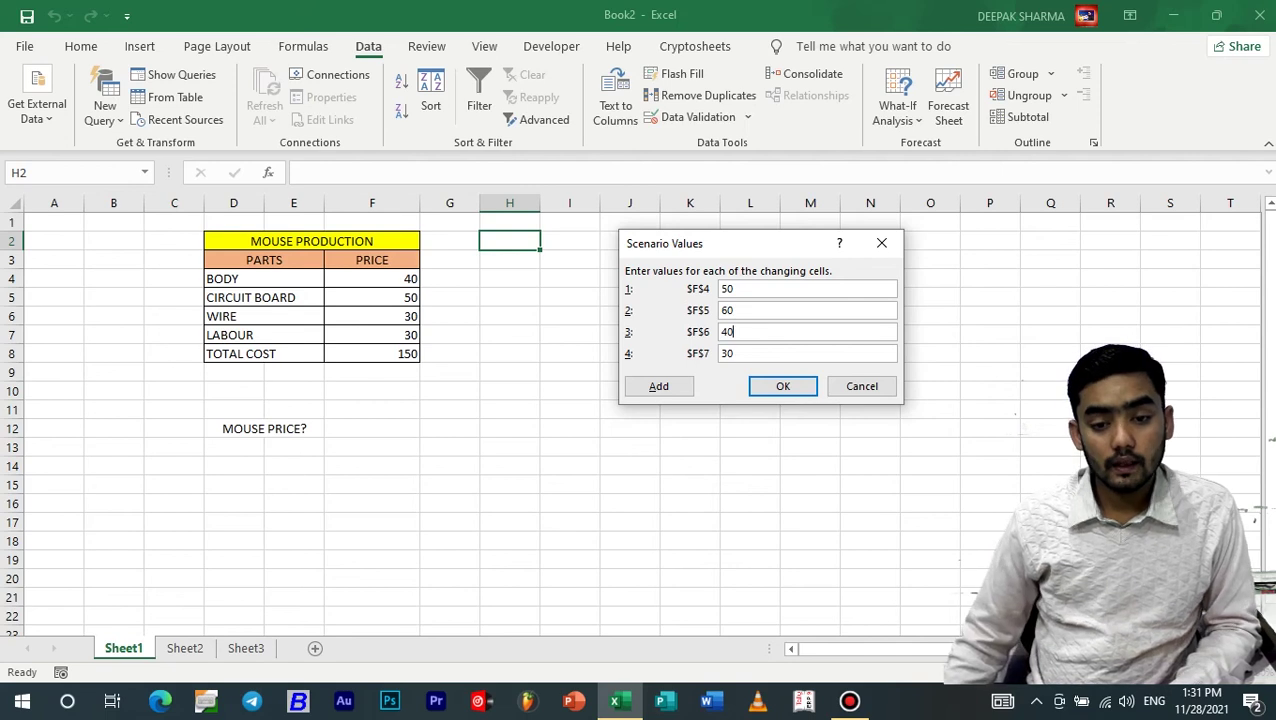
pyautogui.press('Tab')
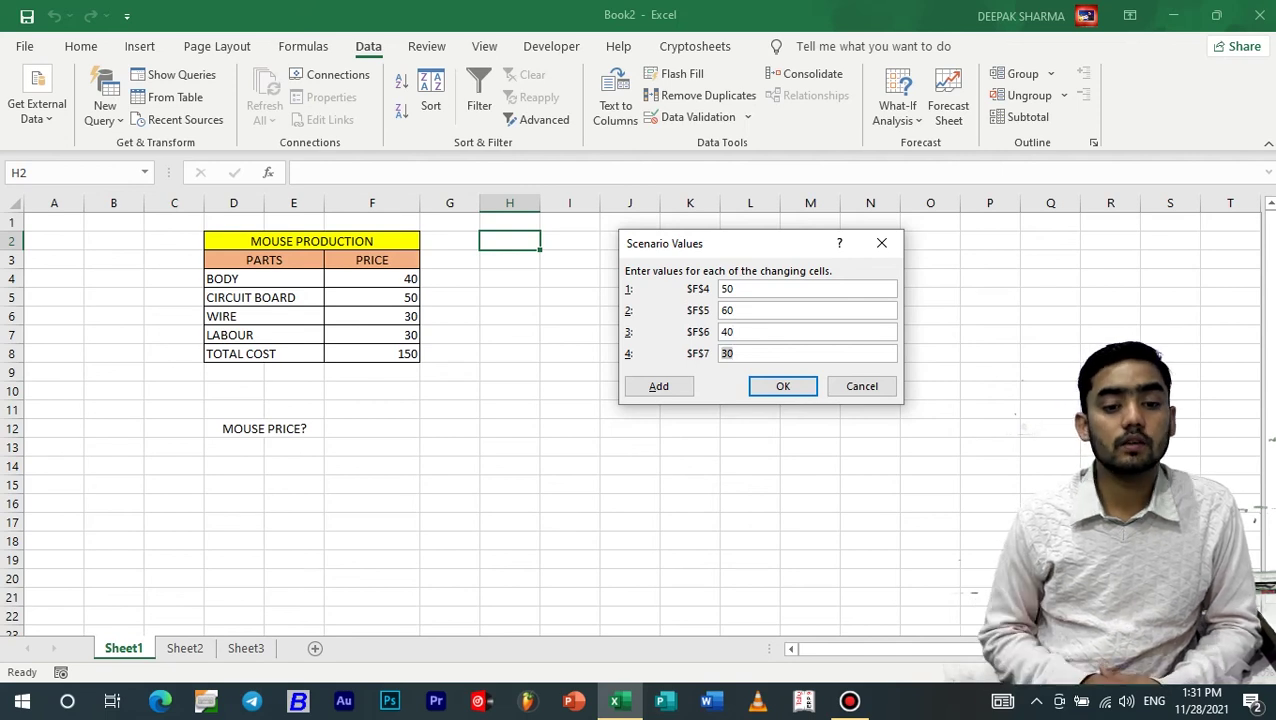
pyautogui.write('45')
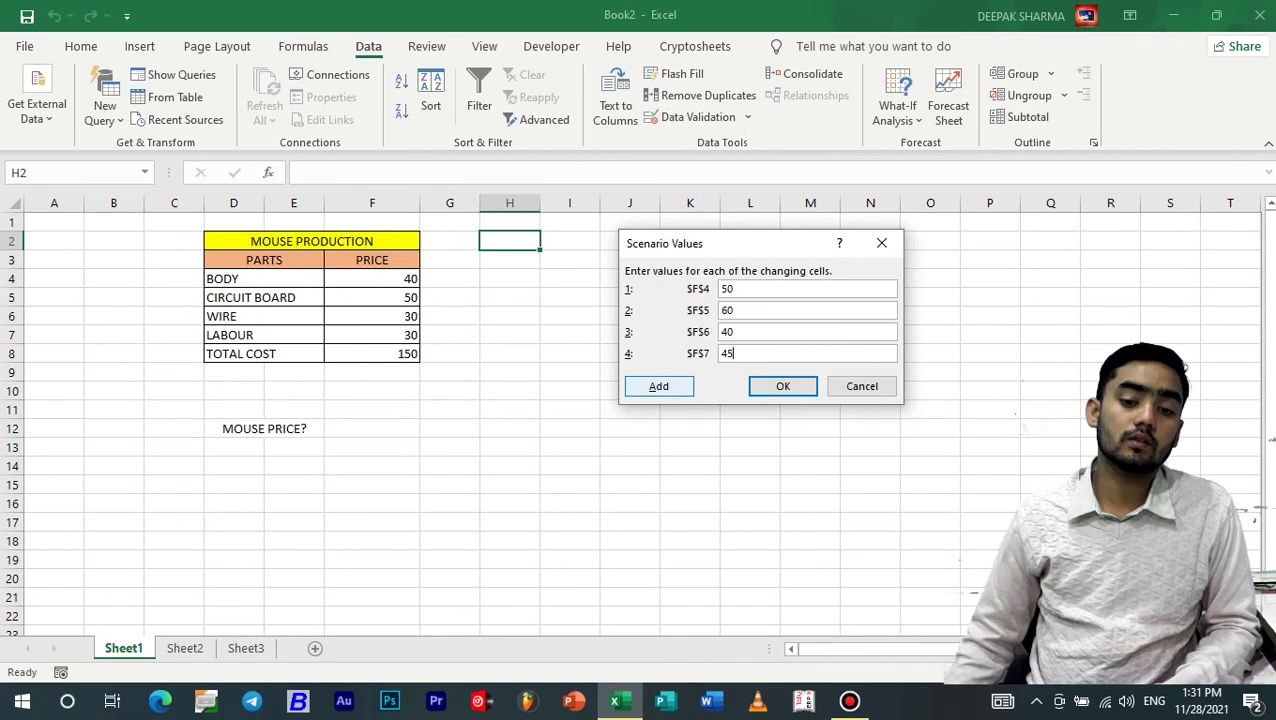
pyautogui.press('Return')
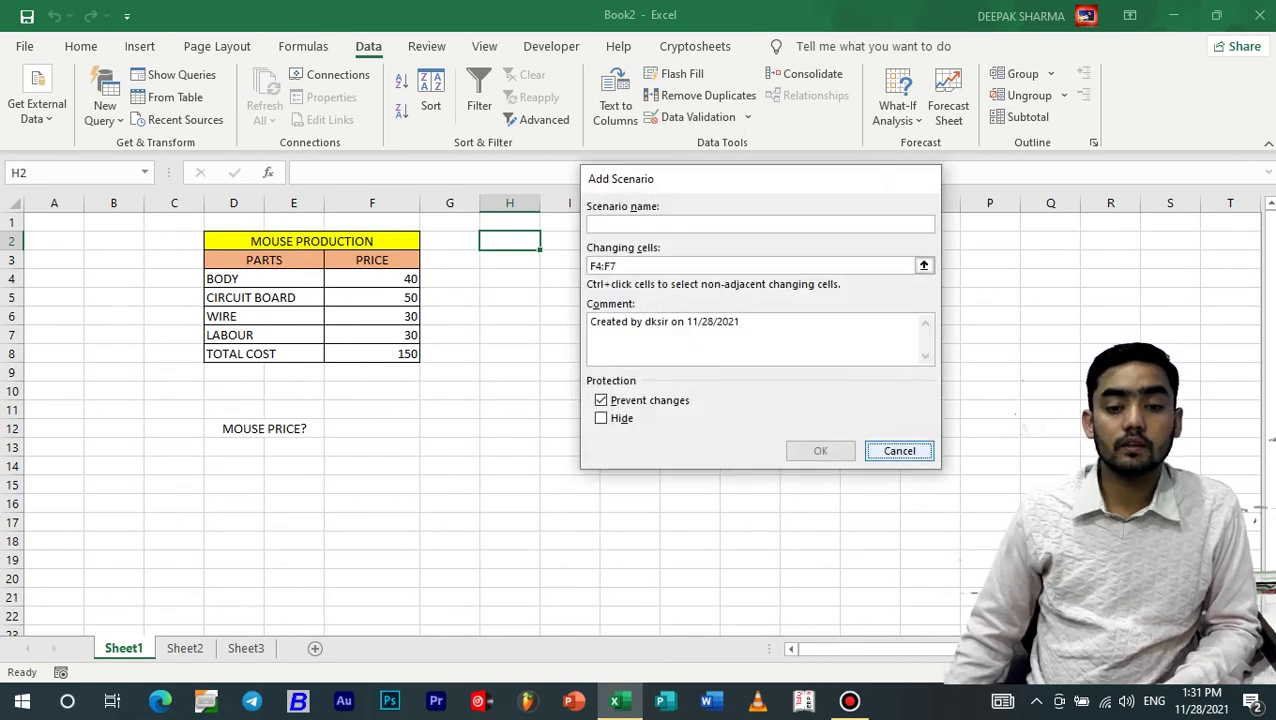
pyautogui.press('Escape')
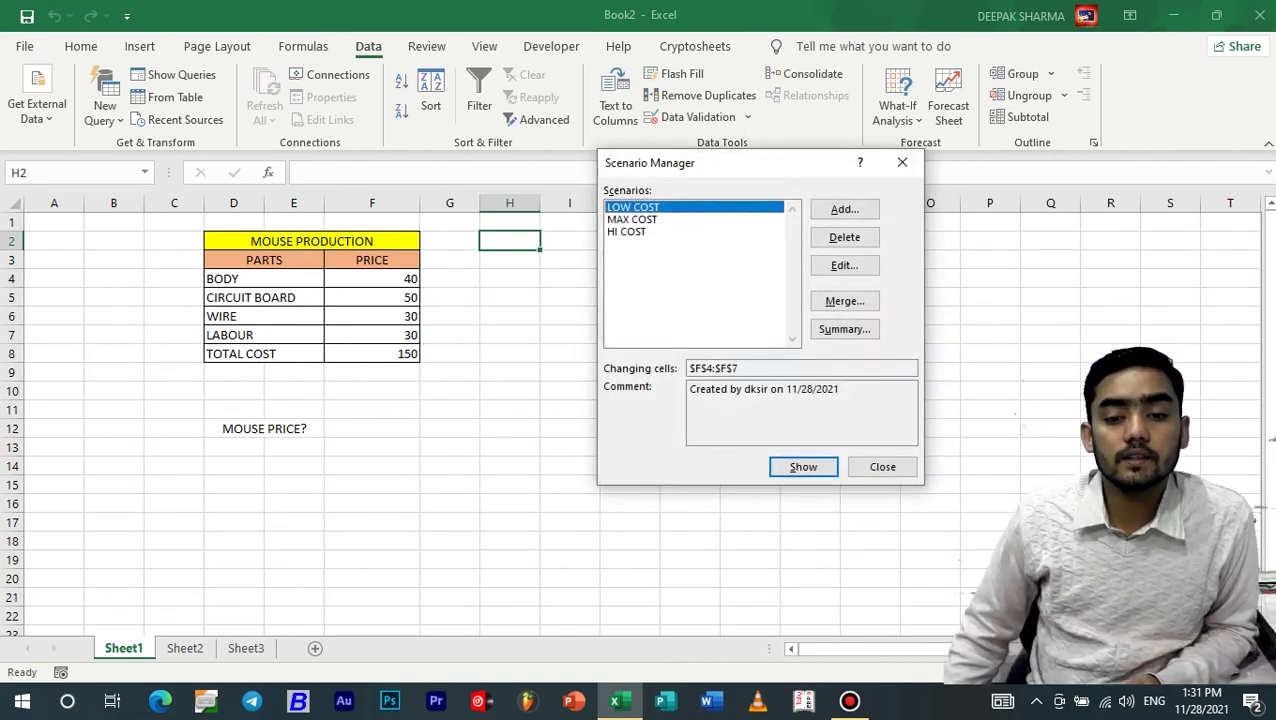
# Show the LOW COST scenario in the mouse production price table, keeping Scenario Manager clear of the table
pyautogui.moveTo(717, 162); pyautogui.dragTo(608, 174)
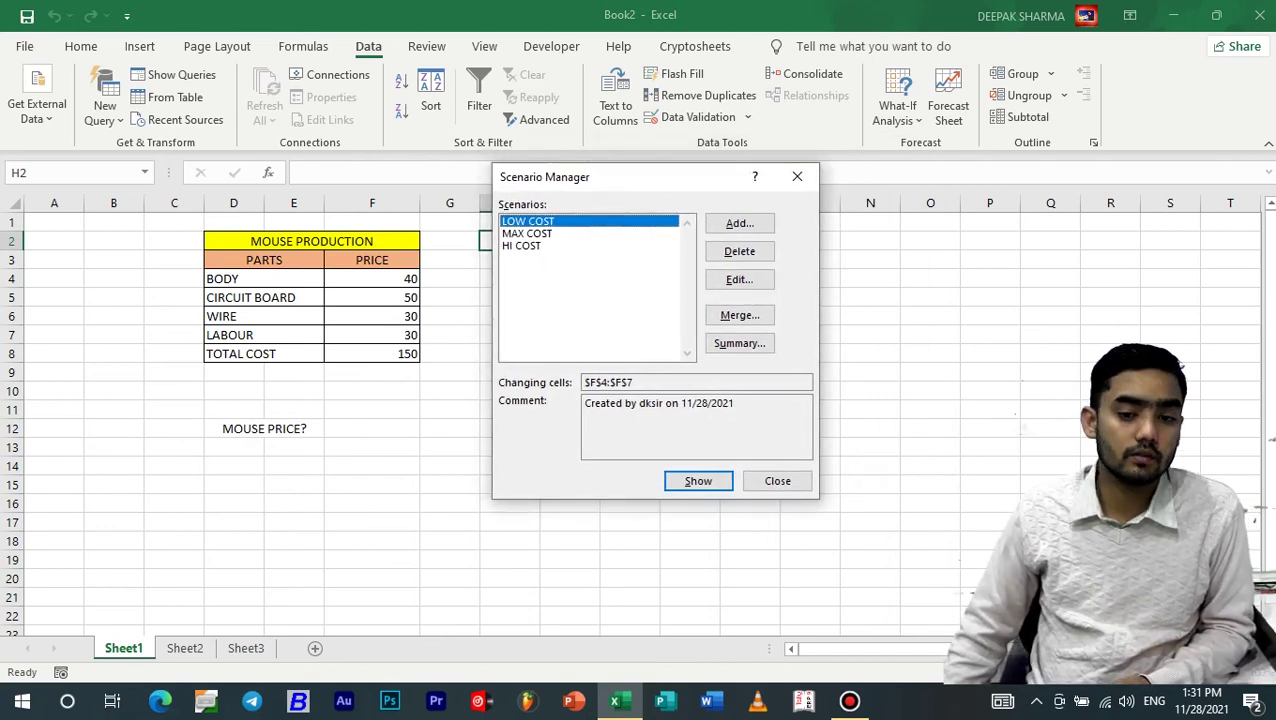
pyautogui.moveTo(561, 182); pyautogui.dragTo(567, 212)
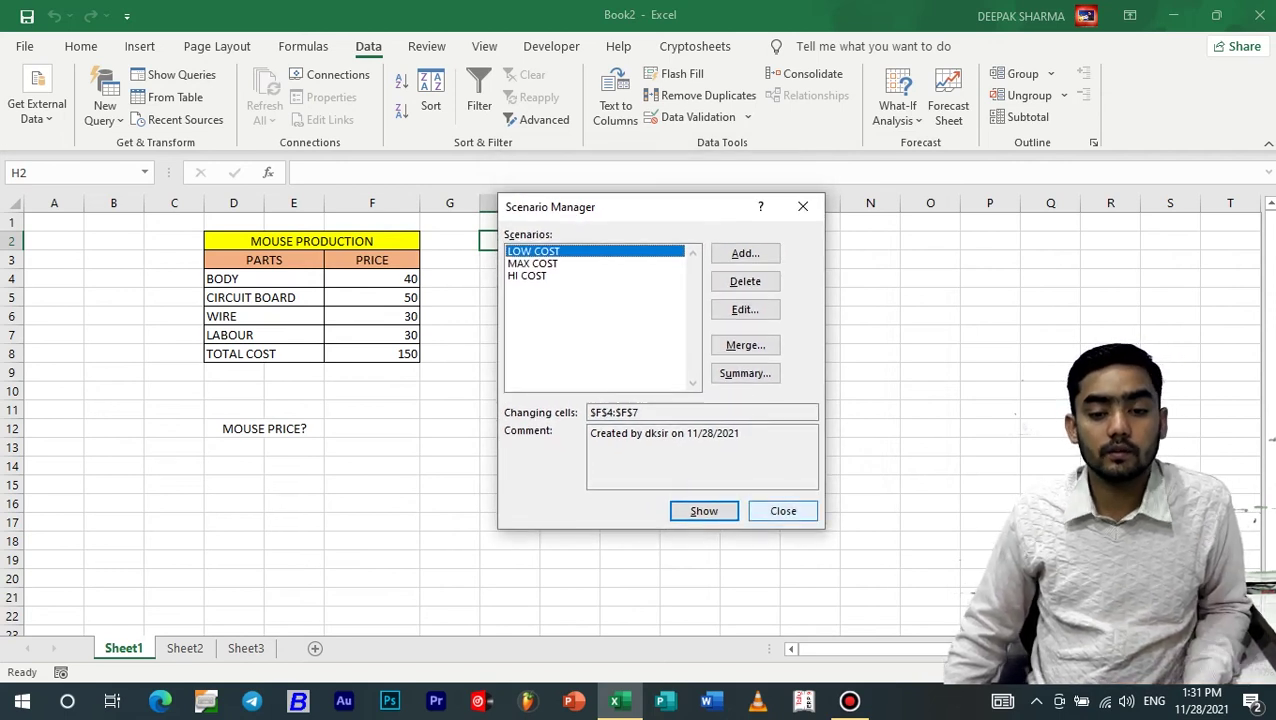
pyautogui.click(783, 511)
pyautogui.scroll(3, 783, 511)
pyautogui.scroll(2, 783, 511)
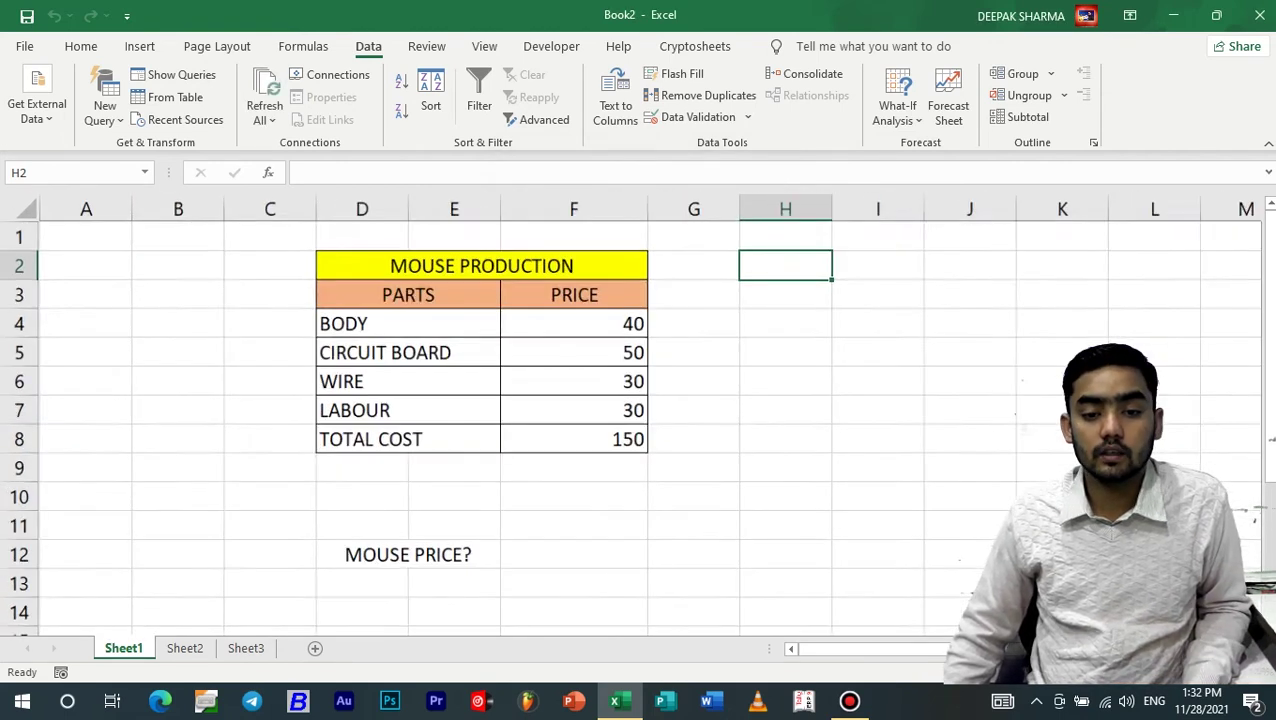
pyautogui.click(897, 108)
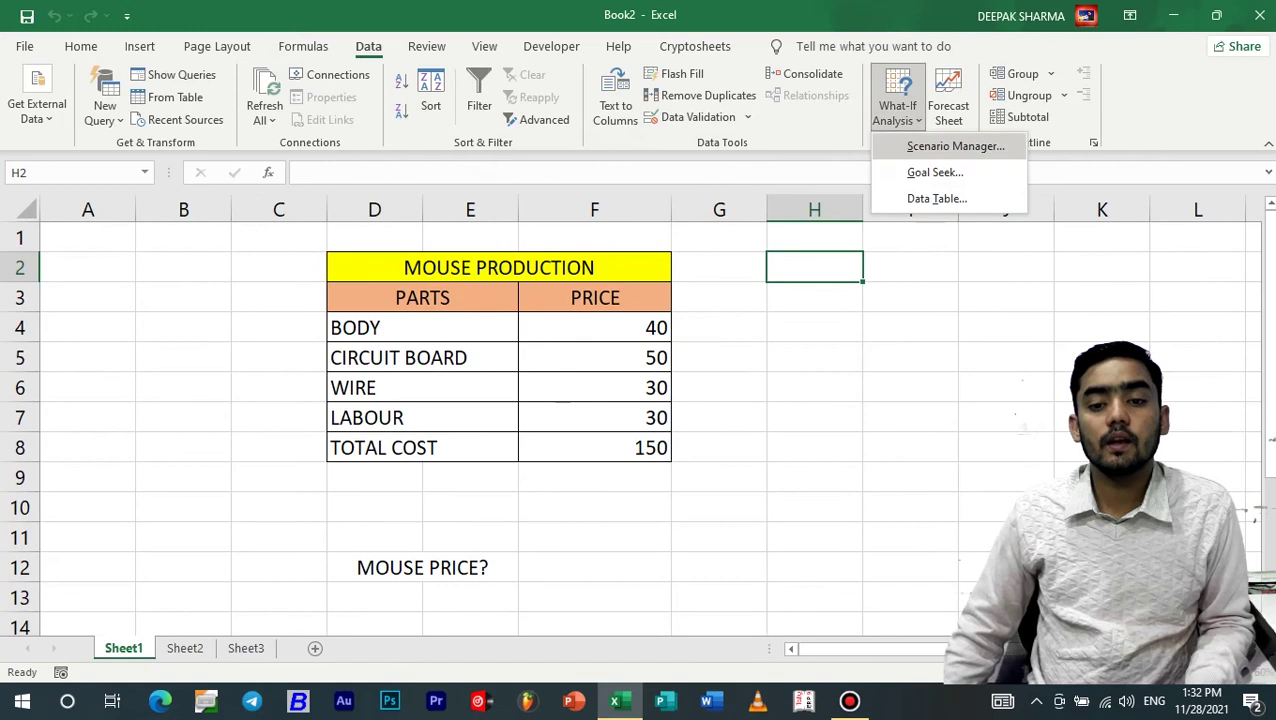
pyautogui.click(940, 146)
pyautogui.moveTo(654, 212); pyautogui.dragTo(868, 269)
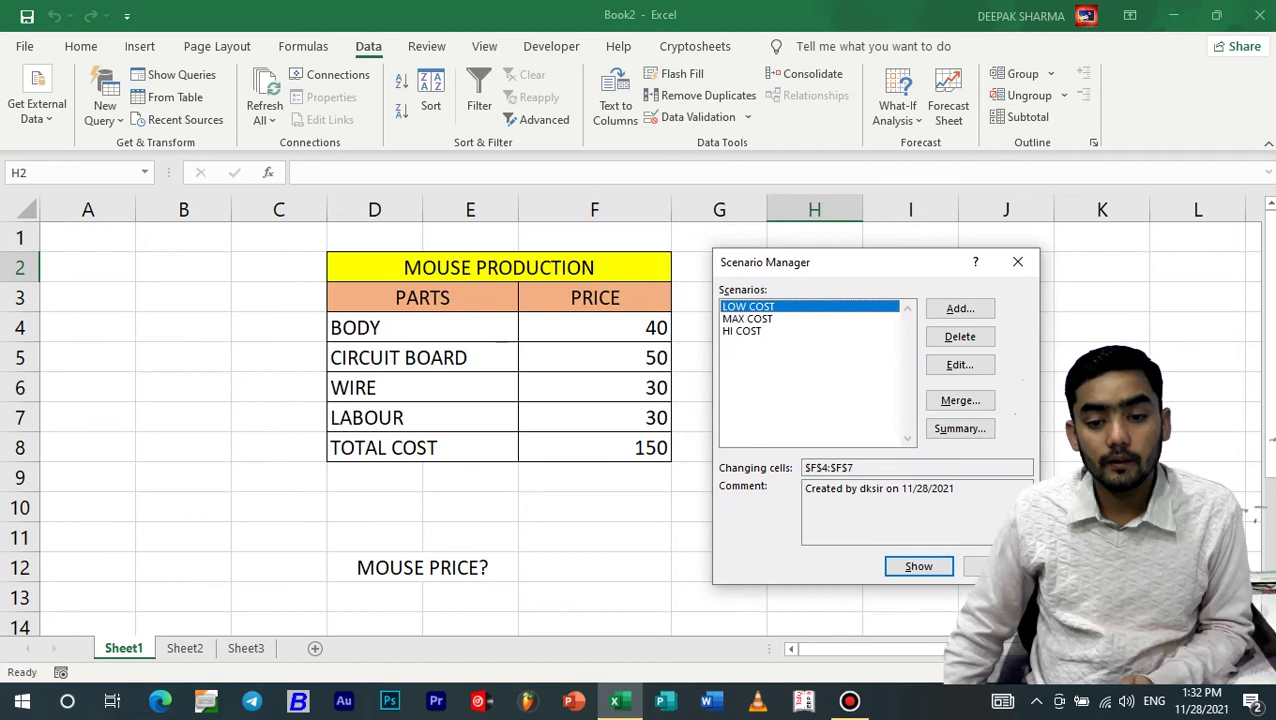
pyautogui.click(918, 566)
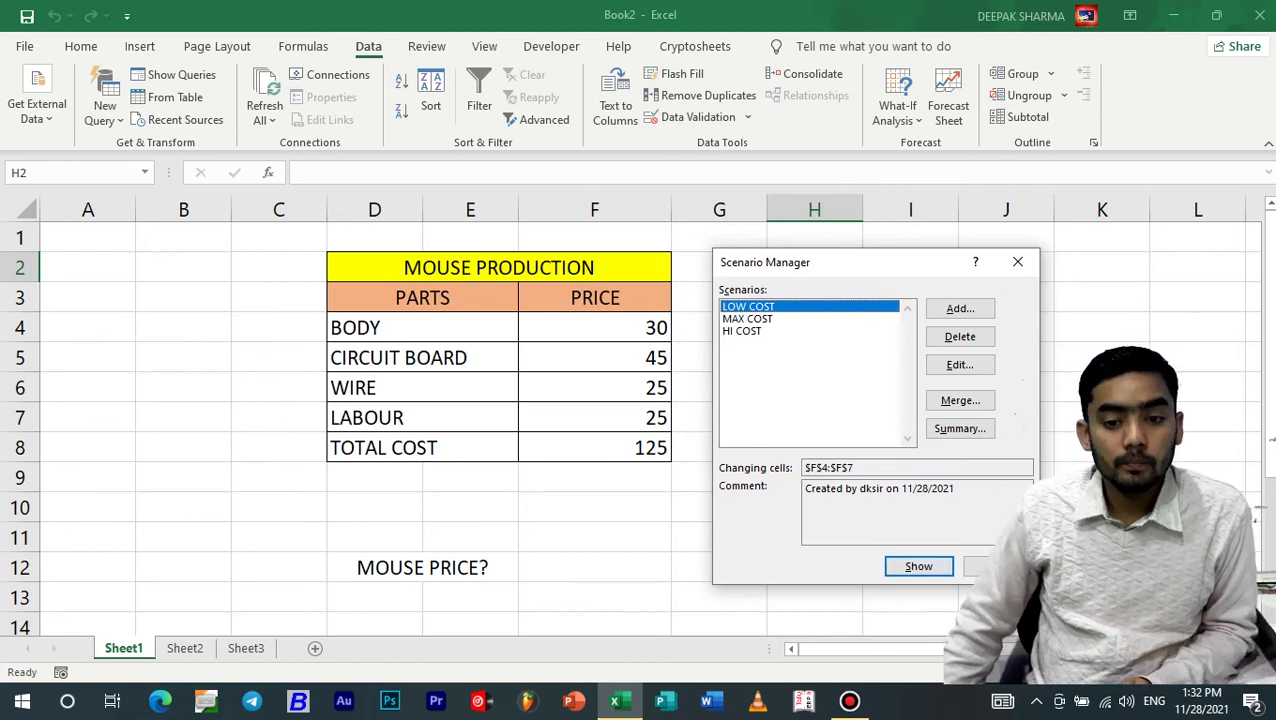
# Show the MAX COST and HI COST scenarios one after the other in the price table and close Scenario Manager
pyautogui.click(748, 319)
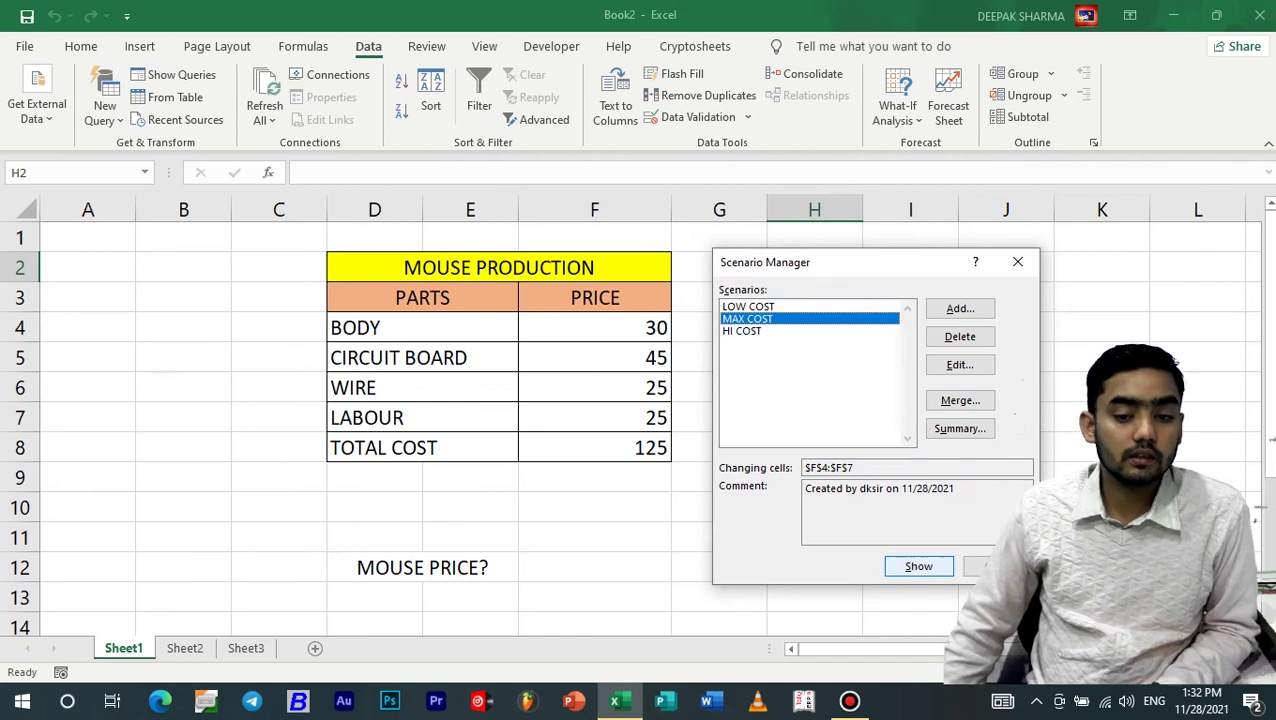
pyautogui.click(918, 566)
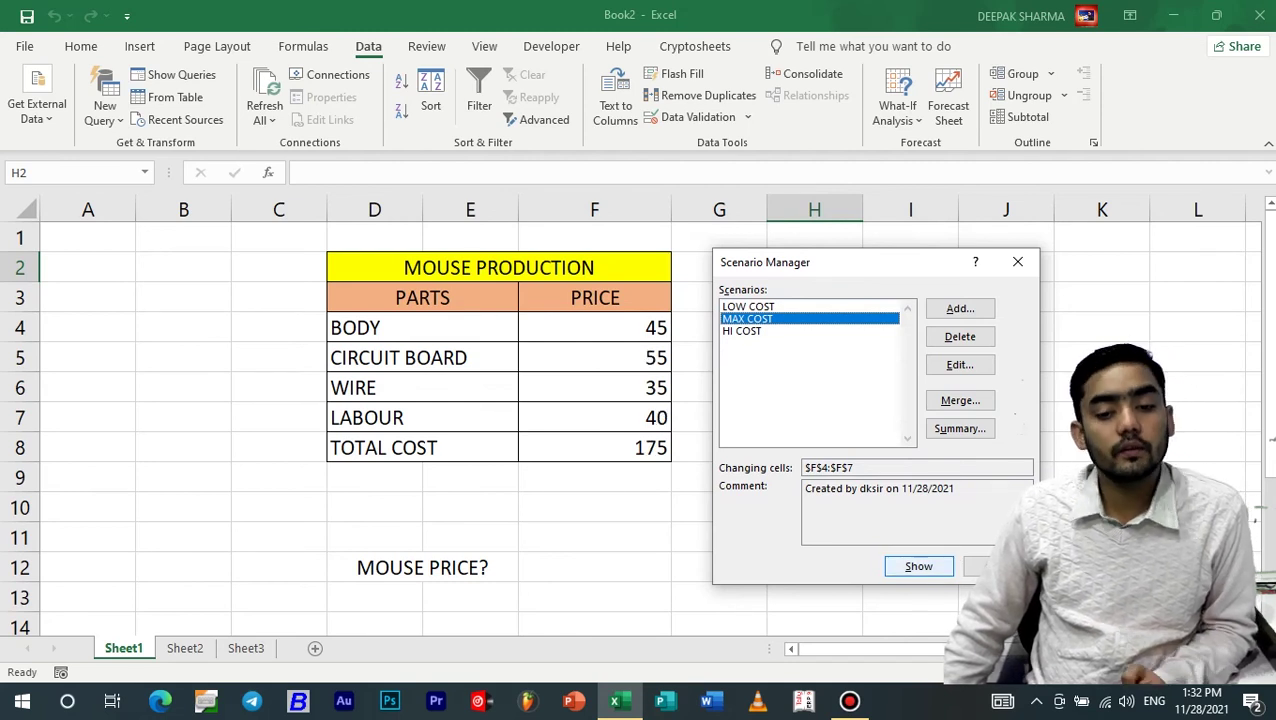
pyautogui.click(742, 331)
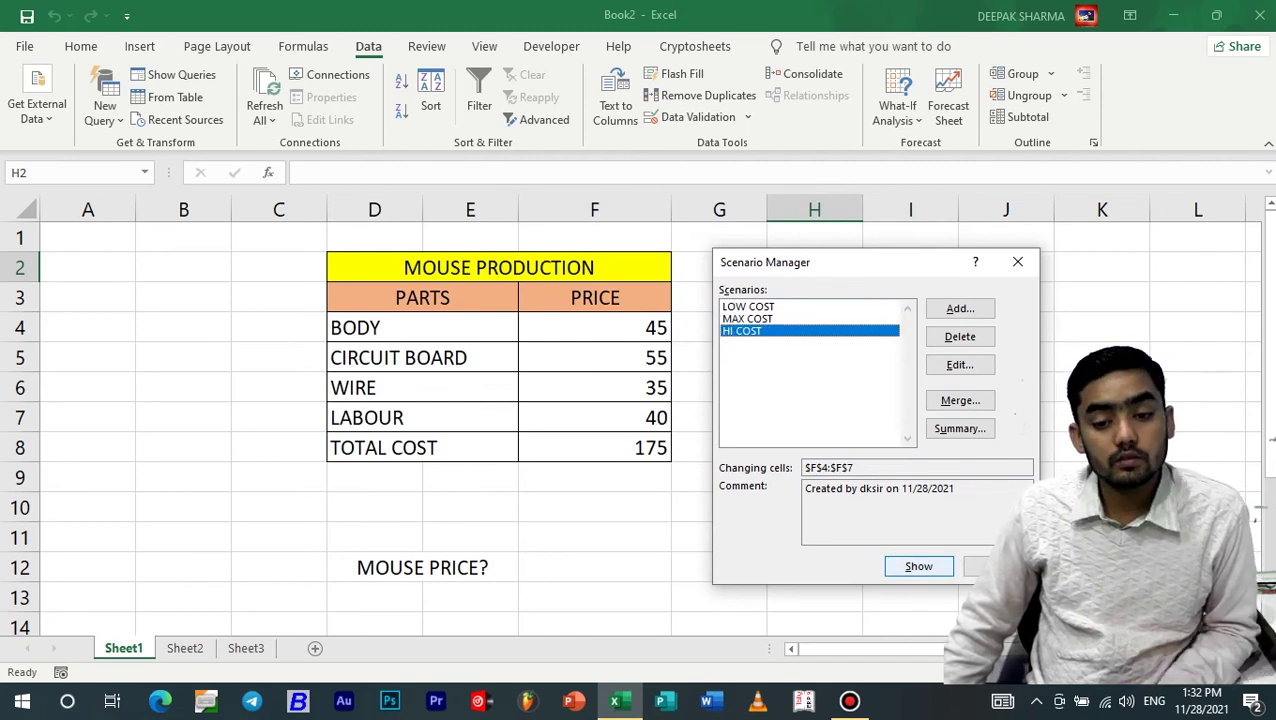
pyautogui.click(918, 566)
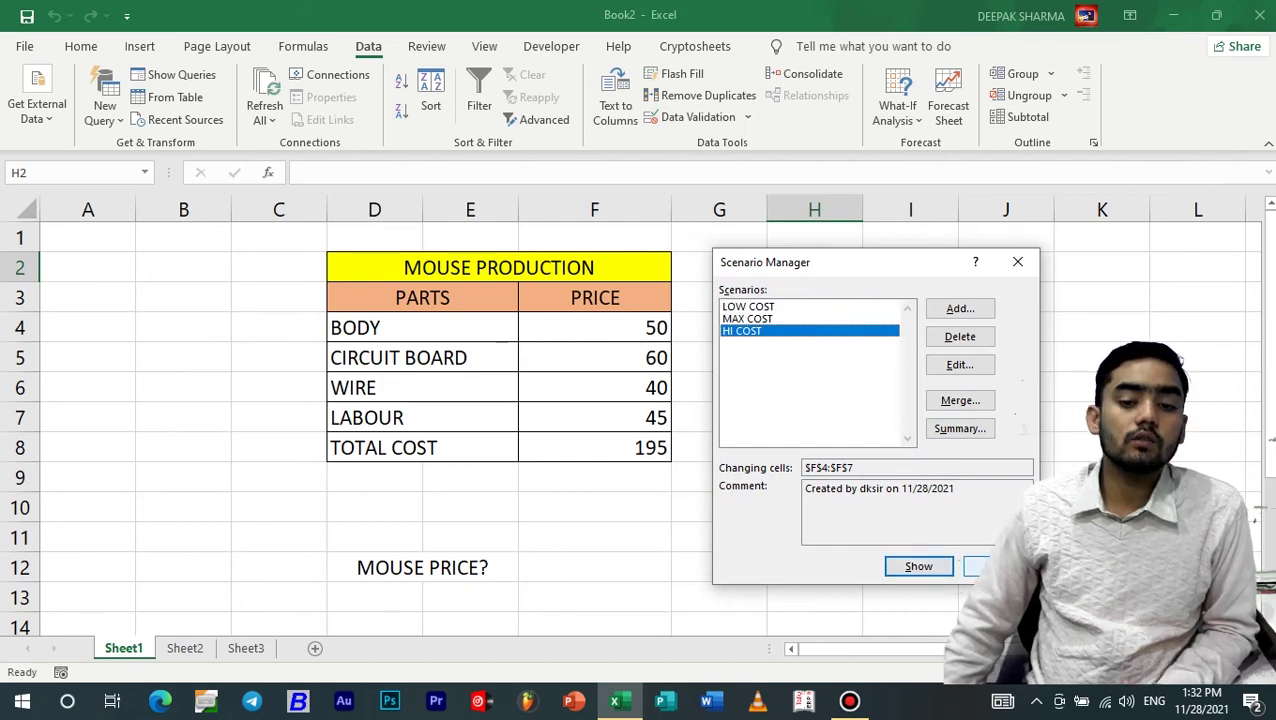
pyautogui.click(985, 566)
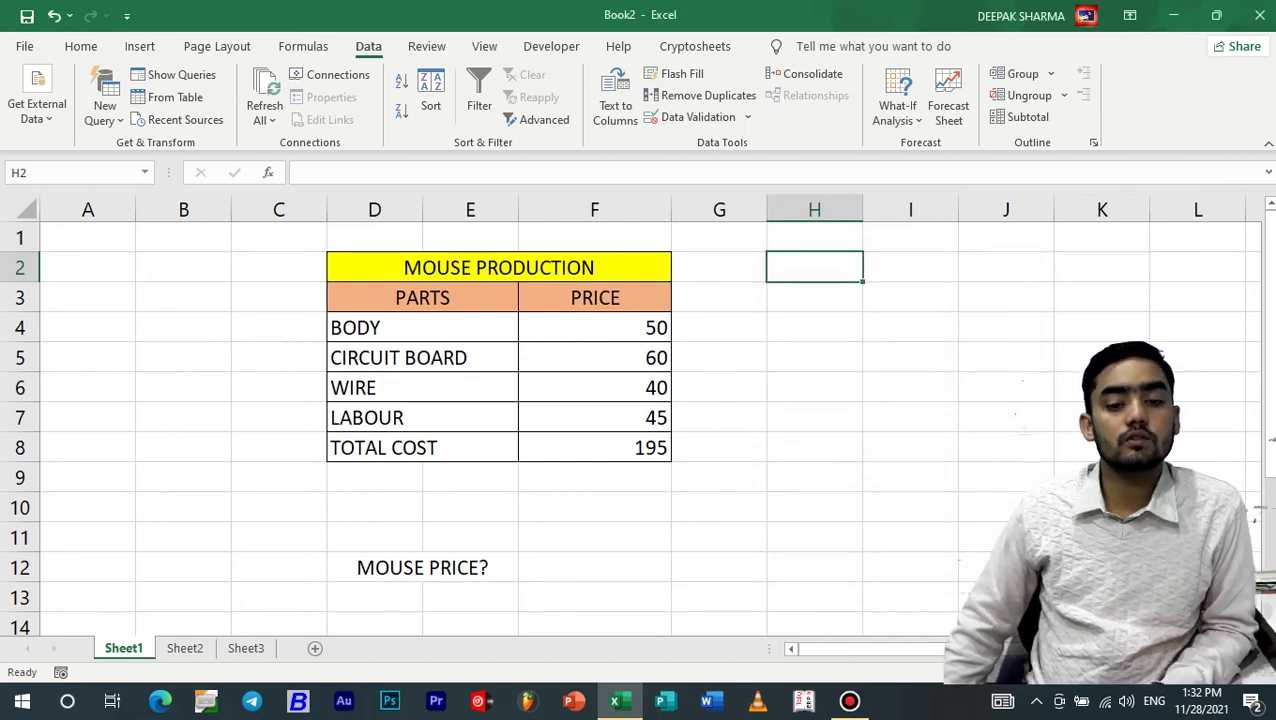
# Undo the scenario changes to the part prices in F4:F7 and select cell H4
pyautogui.hotkey('ctrl', 'z')
pyautogui.hotkey('ctrl', 'z')
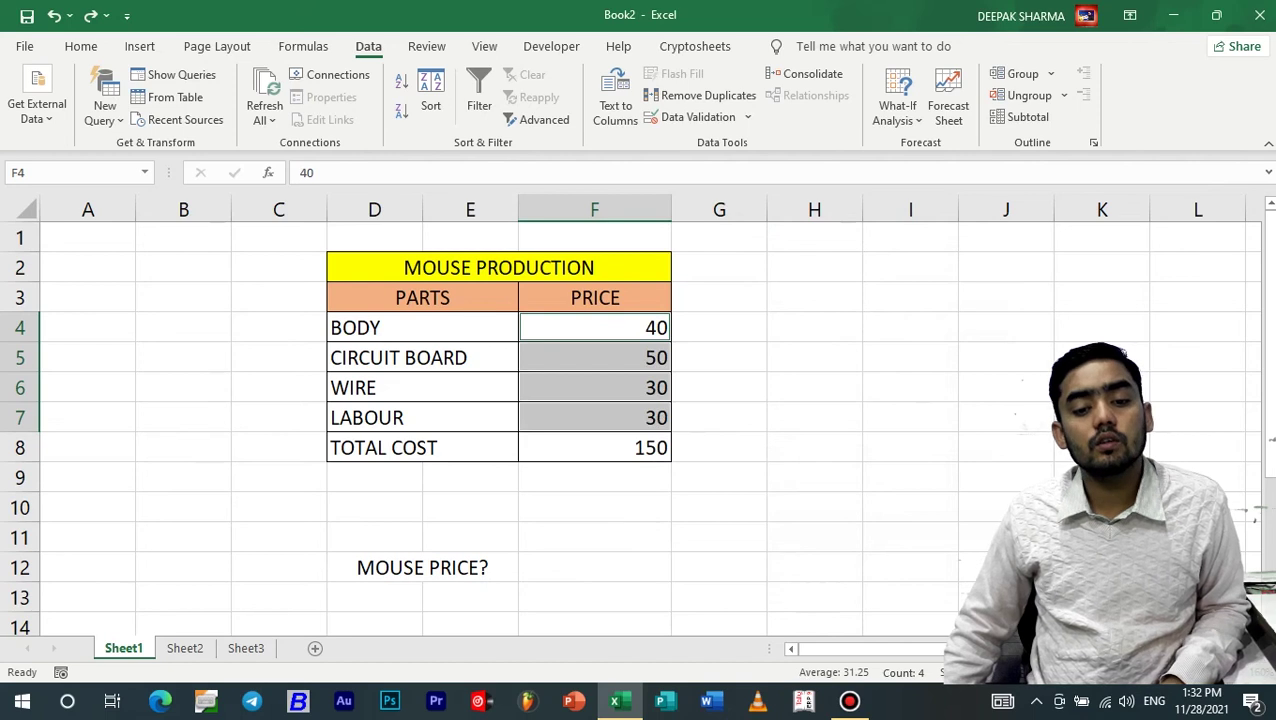
pyautogui.scroll(-1, 650, 415)
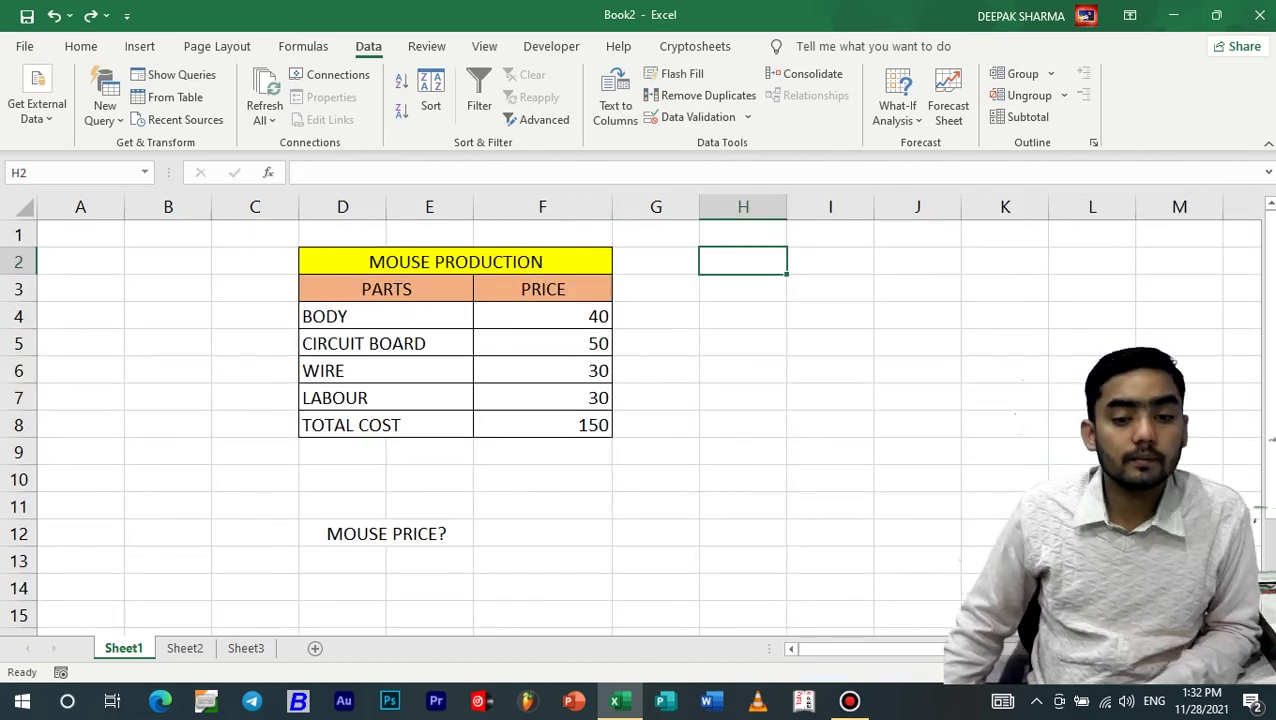
pyautogui.press('Down')
pyautogui.press('Down')
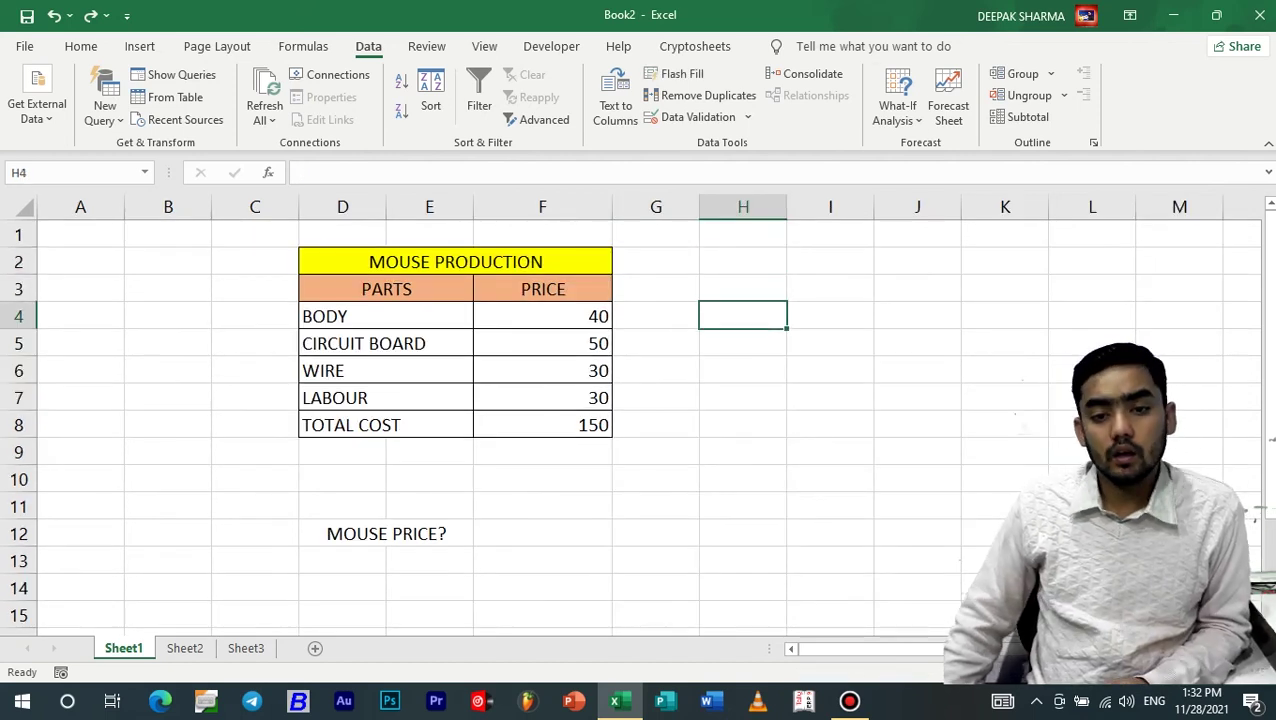
# Create a Scenario Summary report of the part price scenarios with the total cost cell F8 as the result cell
pyautogui.click(897, 110)
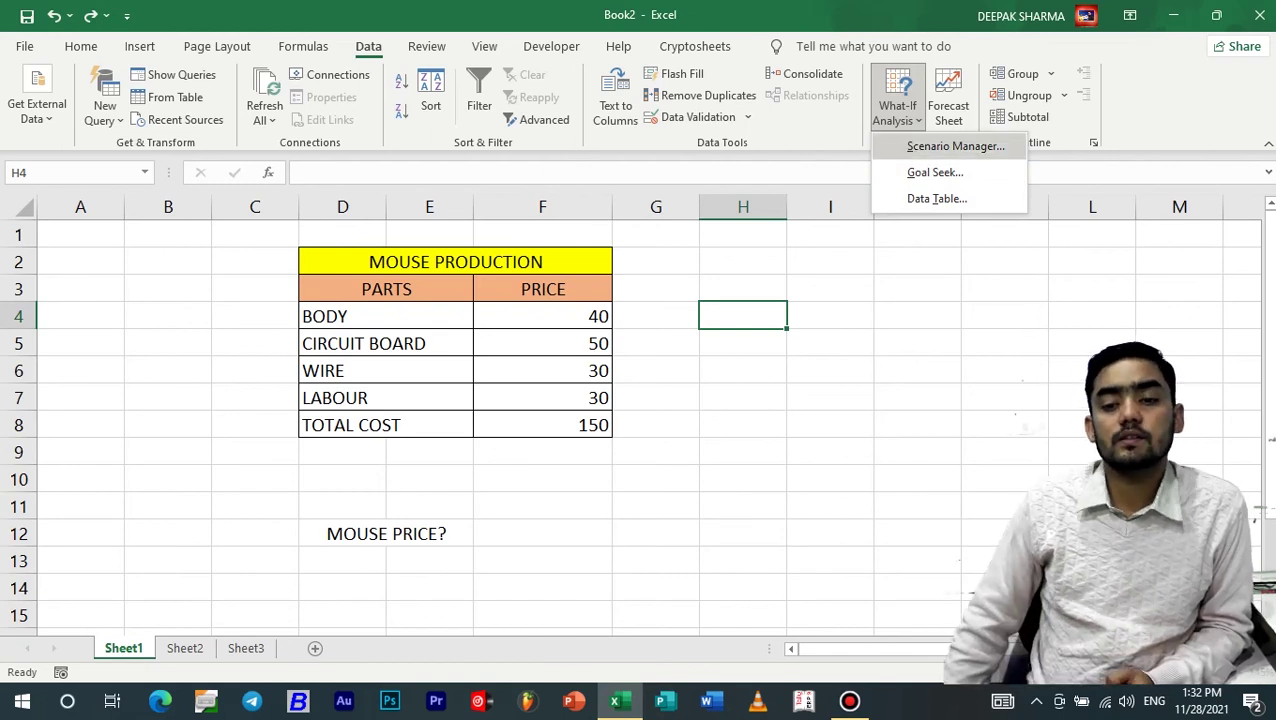
pyautogui.click(955, 146)
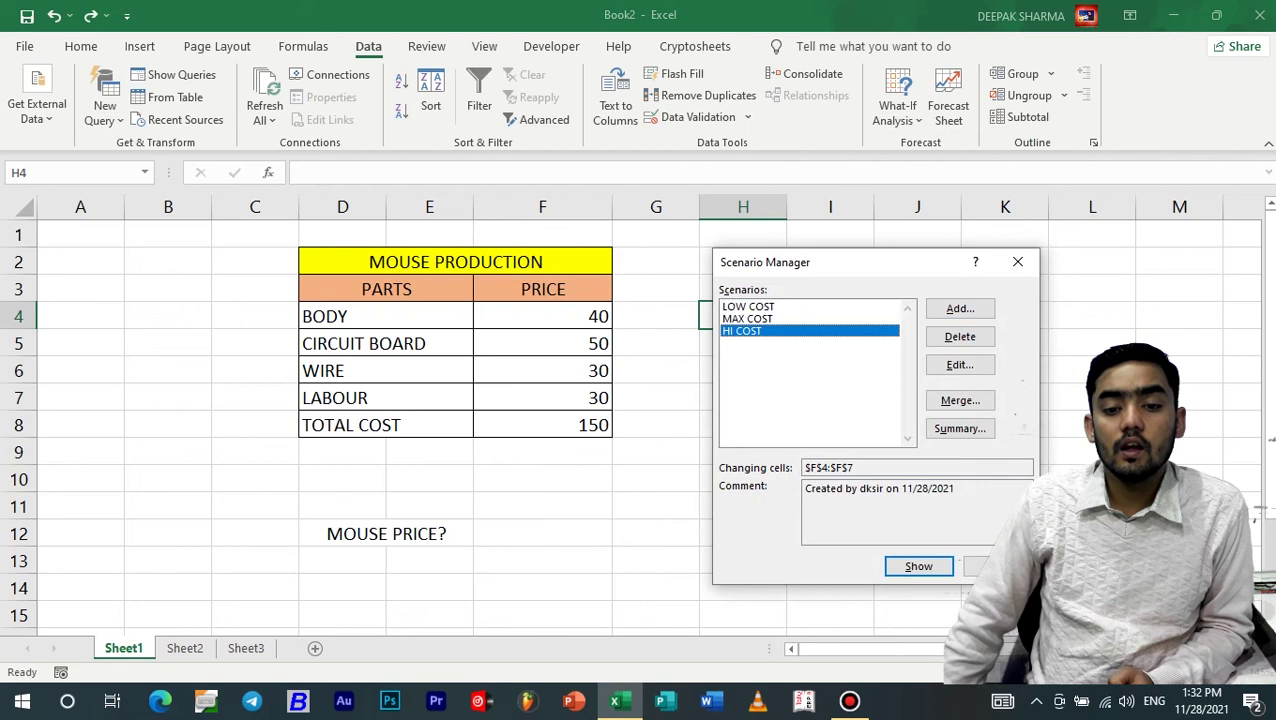
pyautogui.click(764, 307)
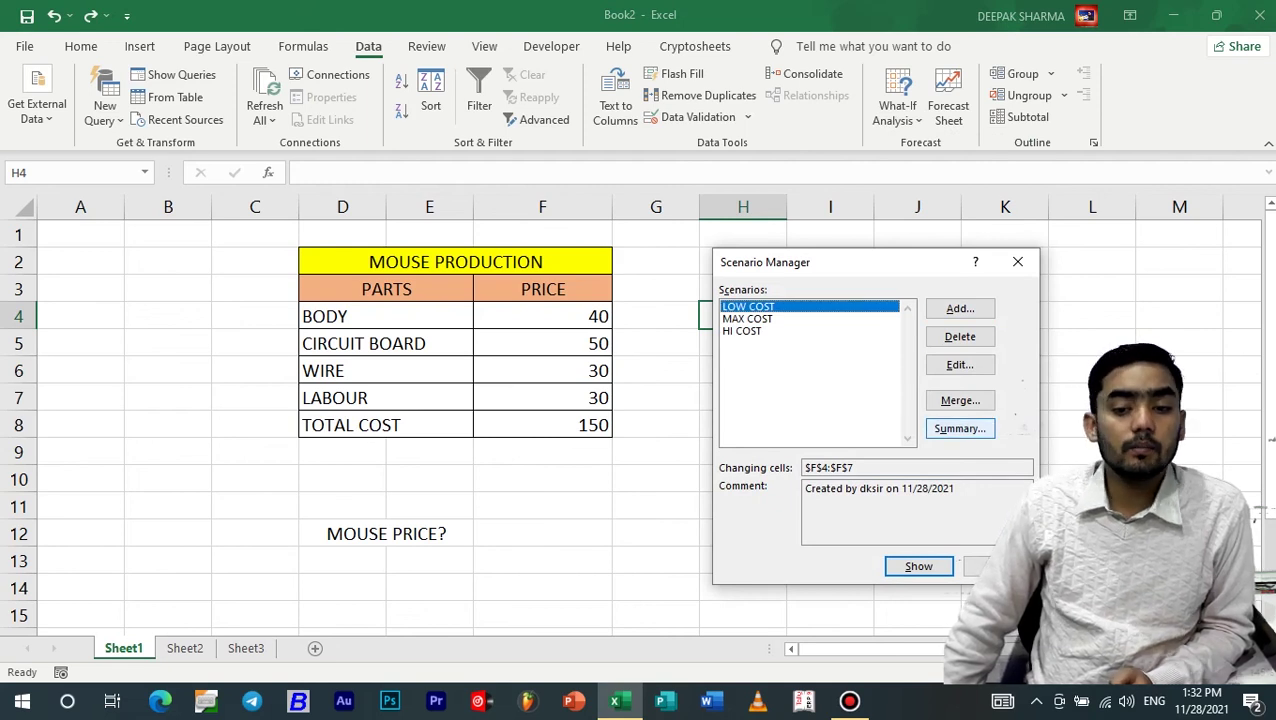
pyautogui.click(960, 428)
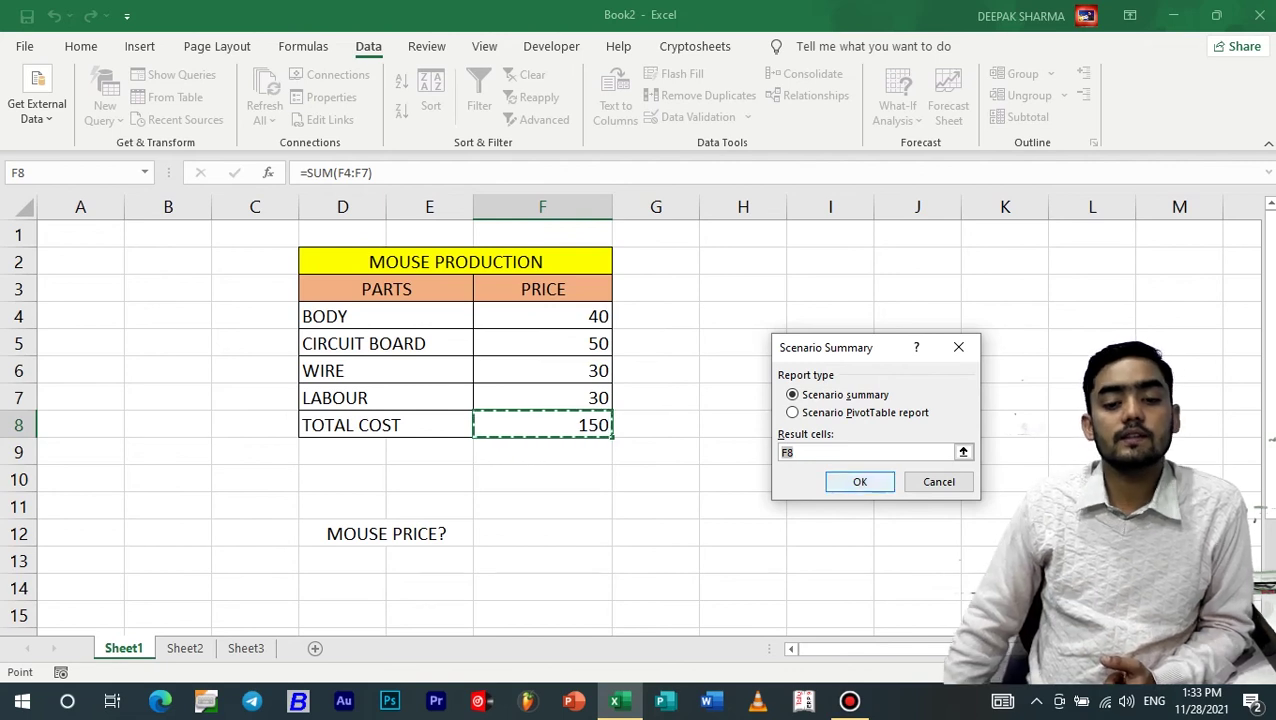
pyautogui.press('Return')
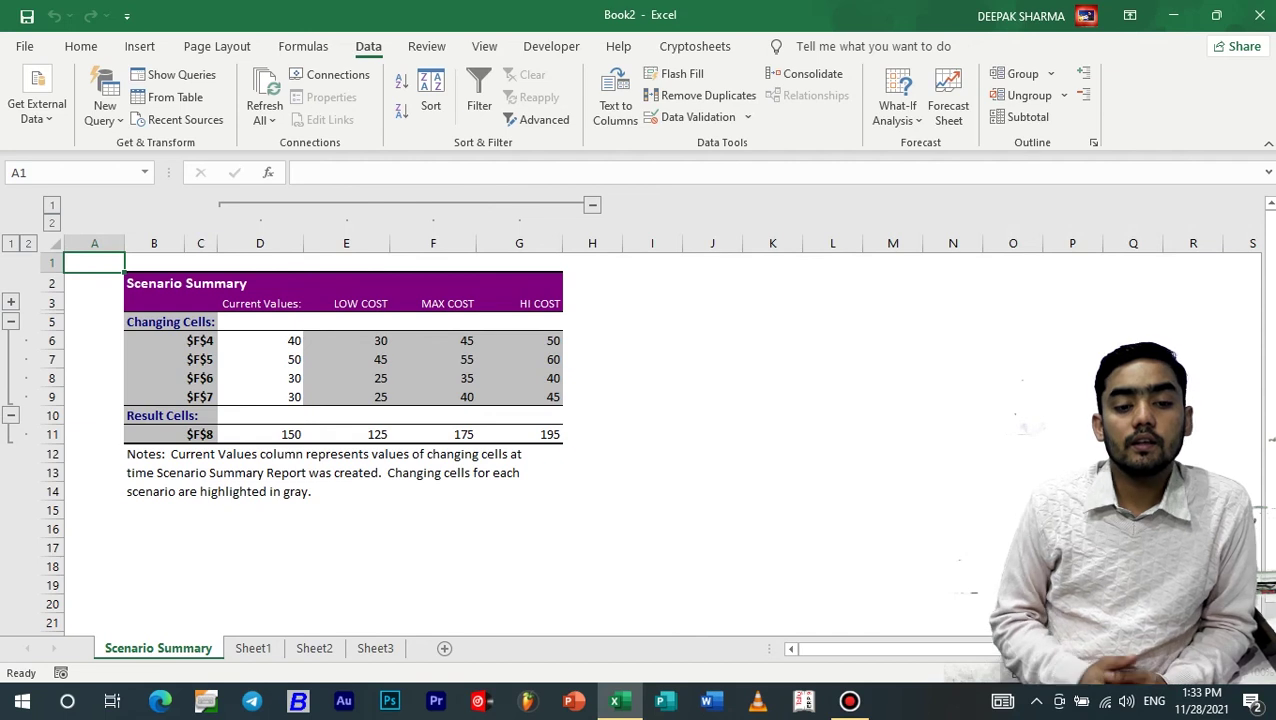
# Examine the changing-cell references for the part prices in the Scenario Summary report
pyautogui.click(200, 341)
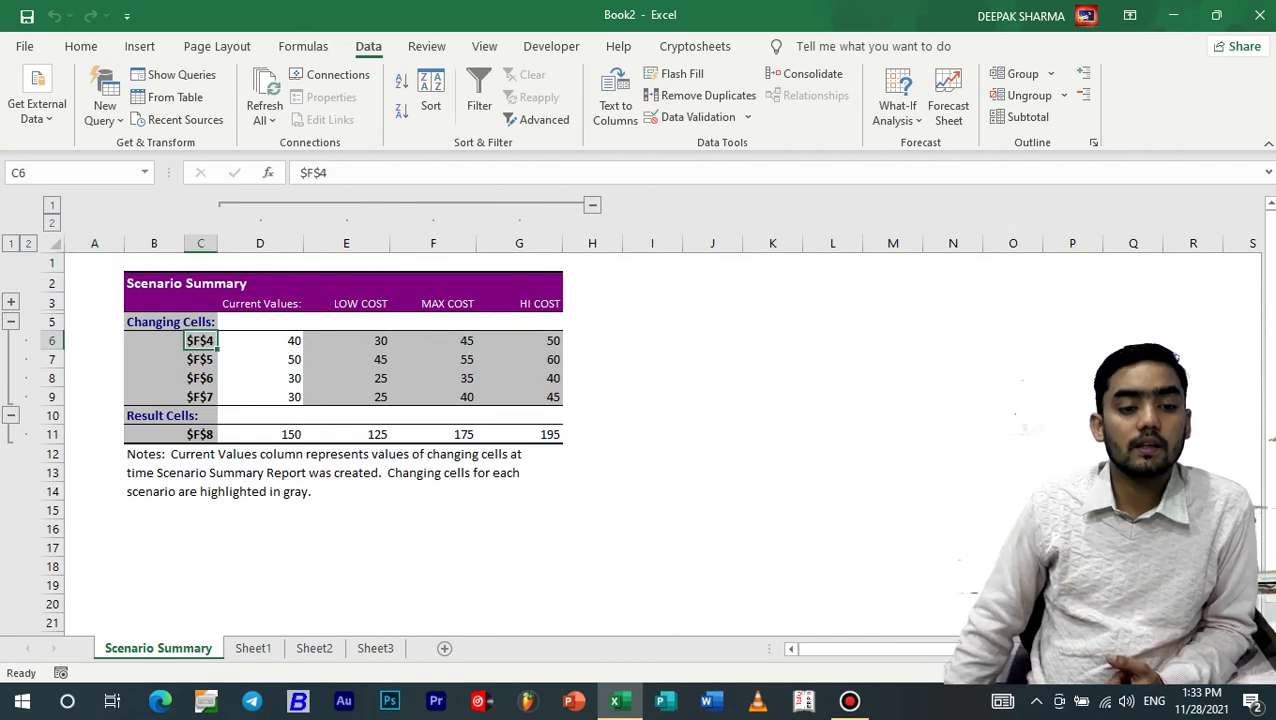
pyautogui.click(200, 360)
pyautogui.click(200, 378)
pyautogui.click(200, 397)
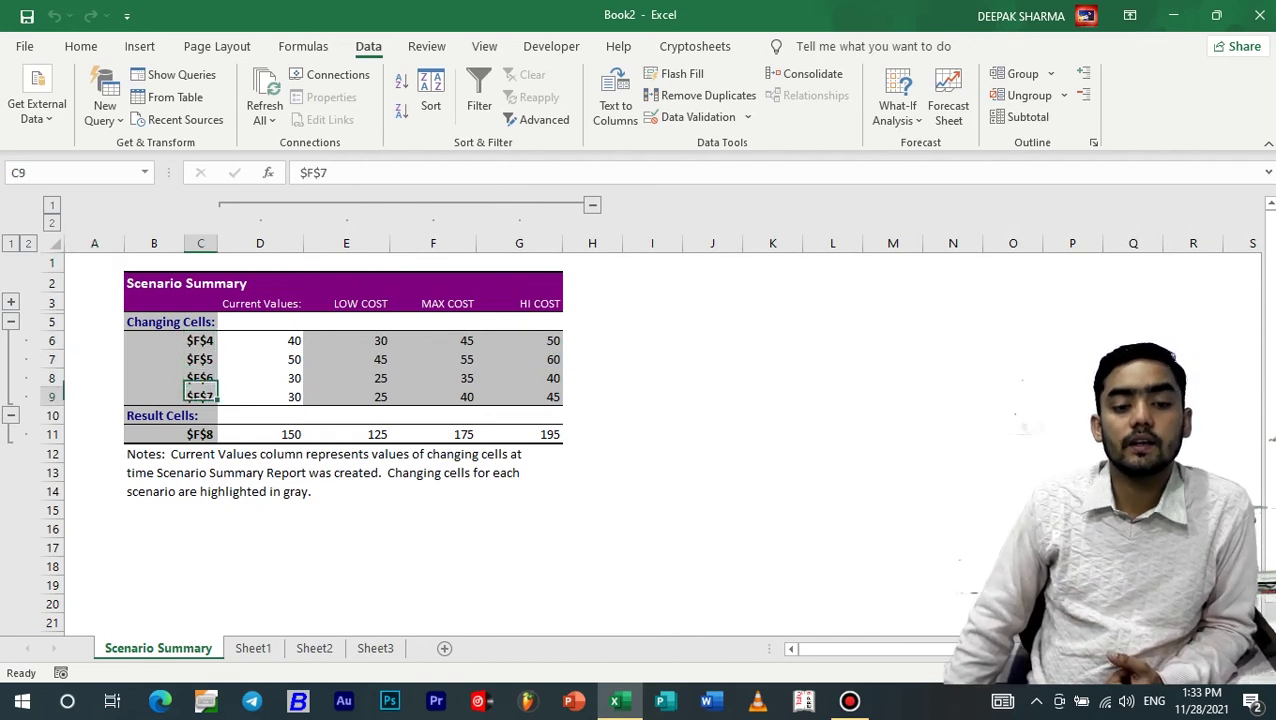
# Give the body price cell F4 on Sheet1 the name BODY
pyautogui.click(253, 648)
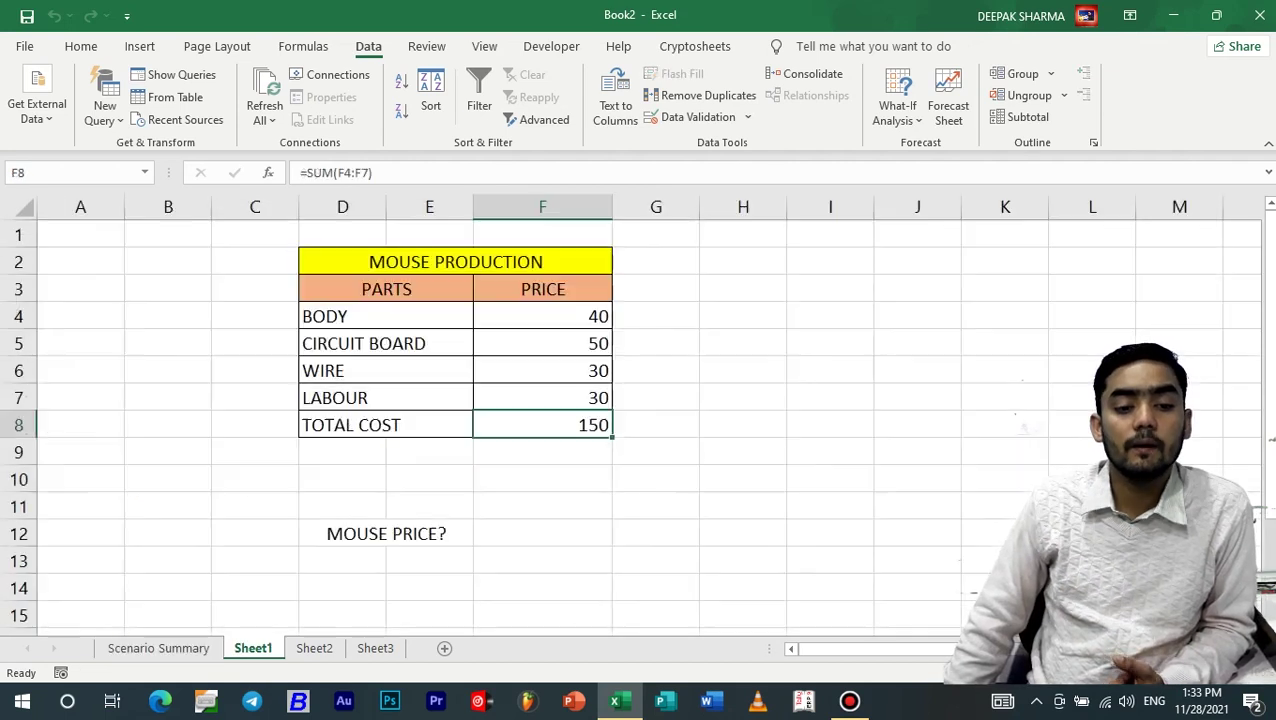
pyautogui.press('Up')
pyautogui.press('Up')
pyautogui.press('Up')
pyautogui.press('Up')
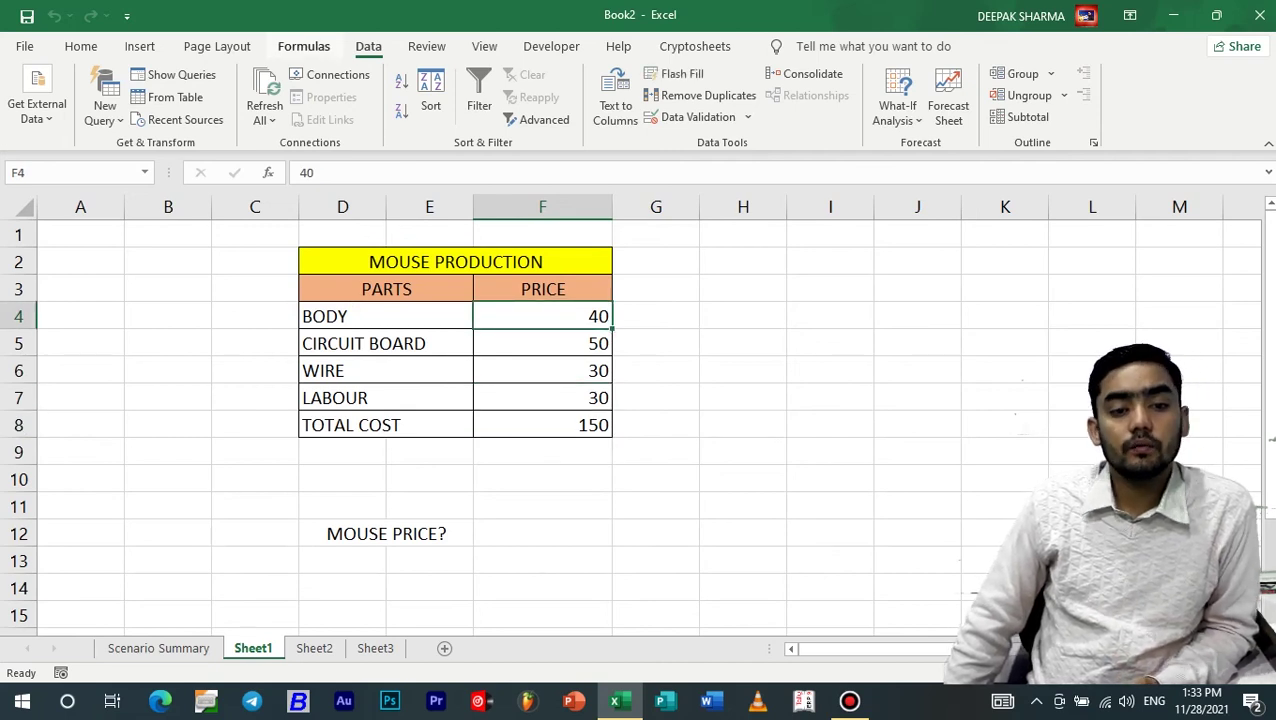
pyautogui.click(303, 46)
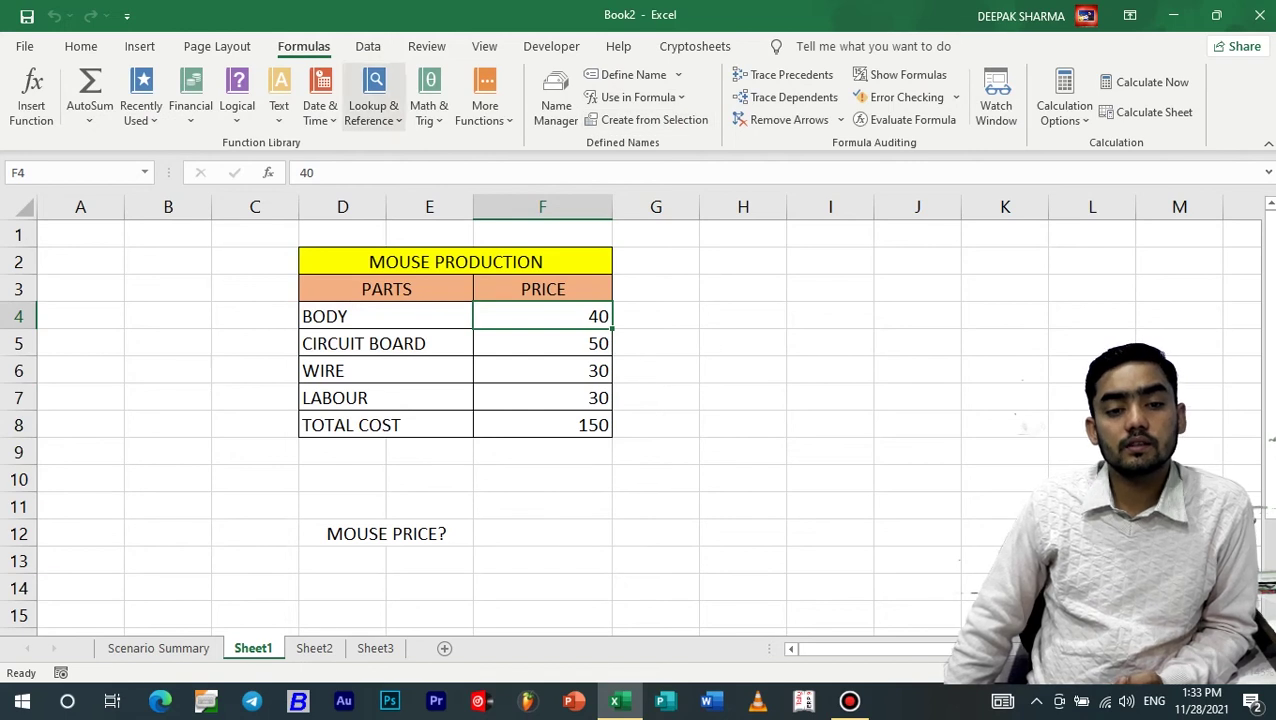
pyautogui.click(368, 46)
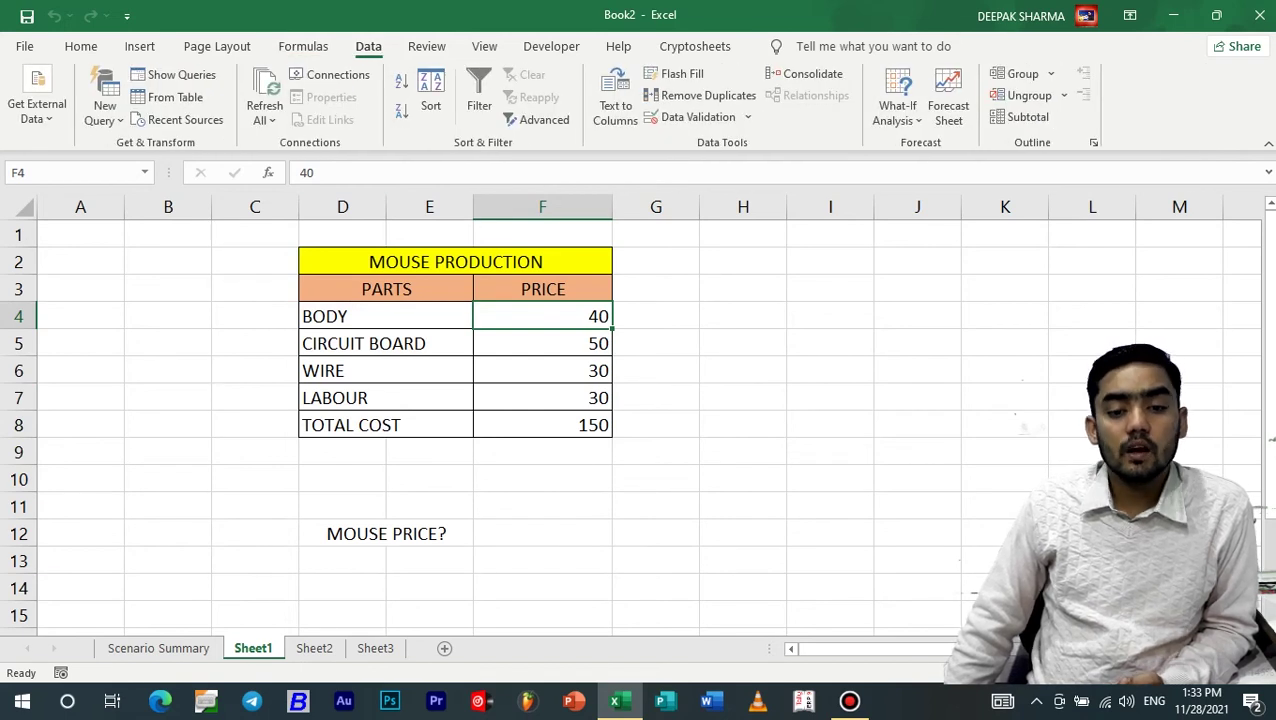
pyautogui.click(72, 173)
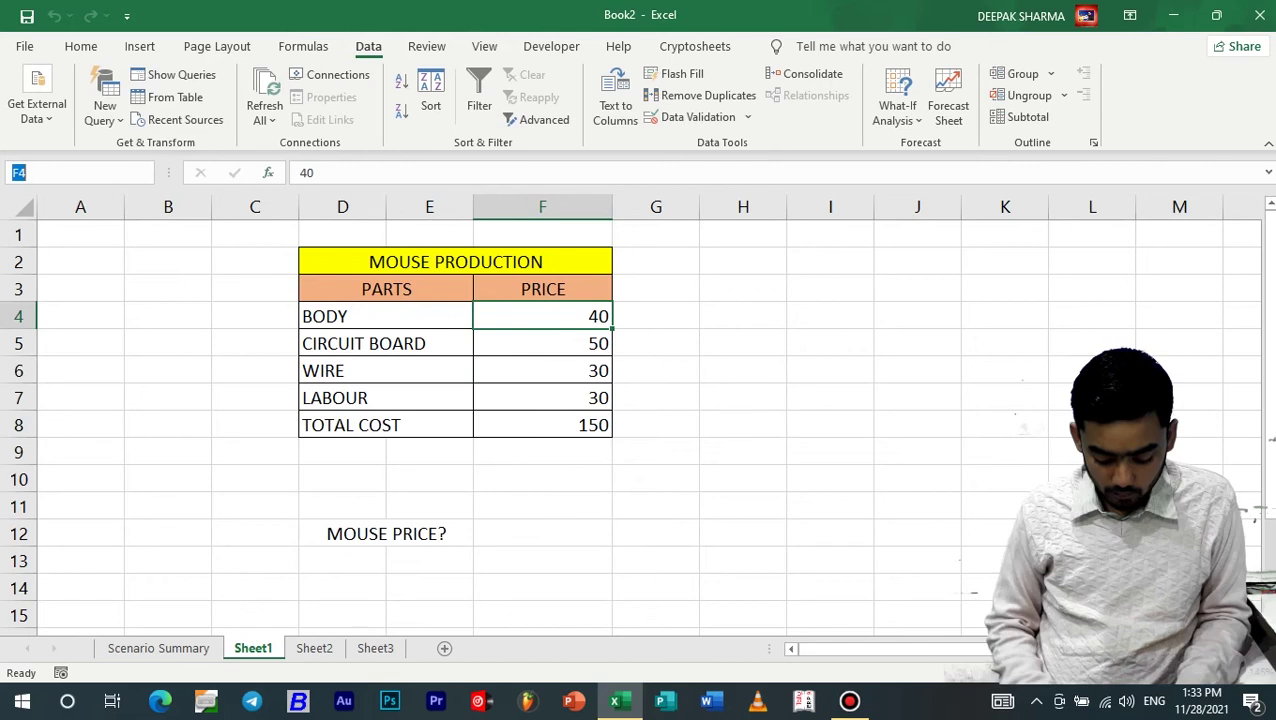
pyautogui.write('BODY')
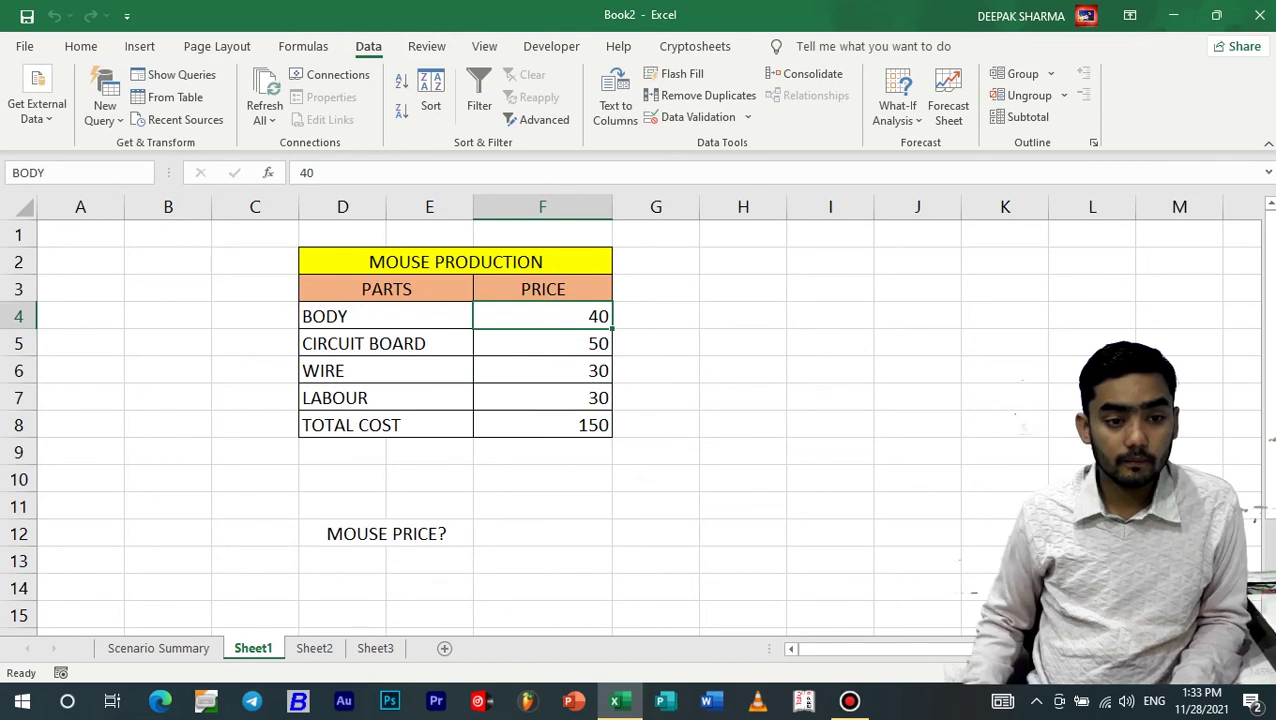
pyautogui.press('Return')
# Try to name the circuit board price cell F5 CIRCUIT BOARD, reusing the text of its part label
pyautogui.click(543, 344)
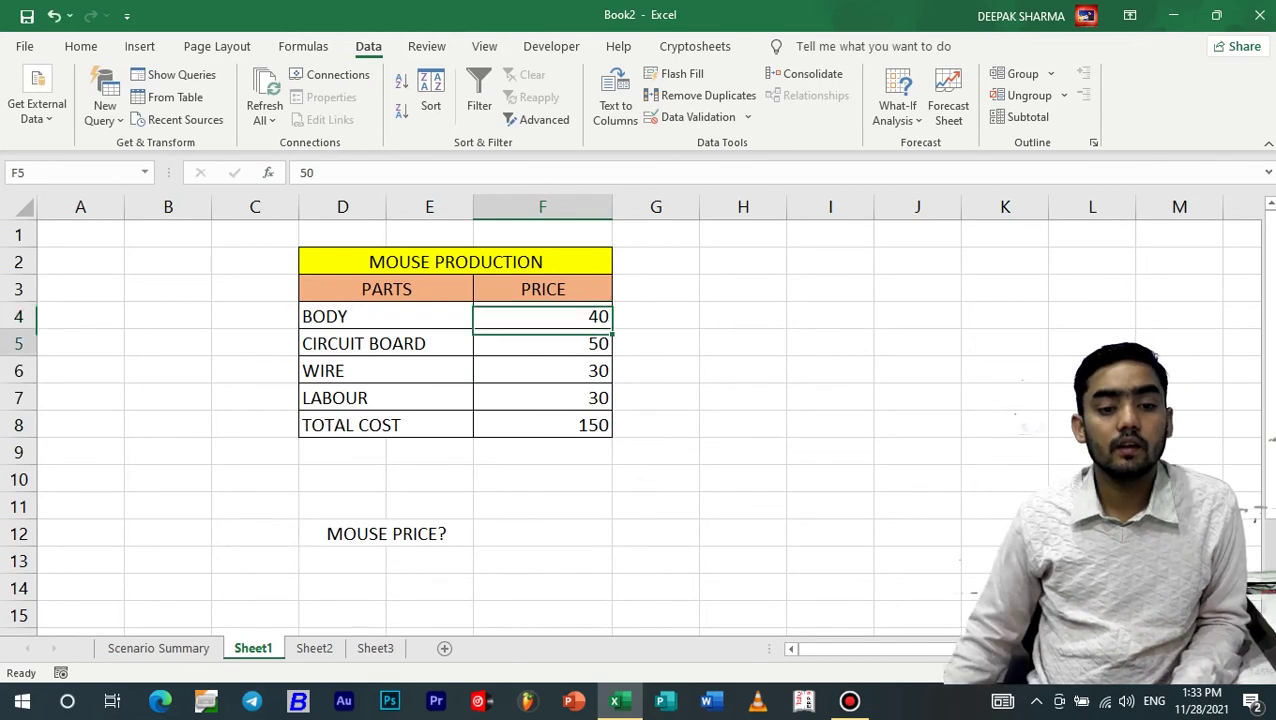
pyautogui.click(386, 344)
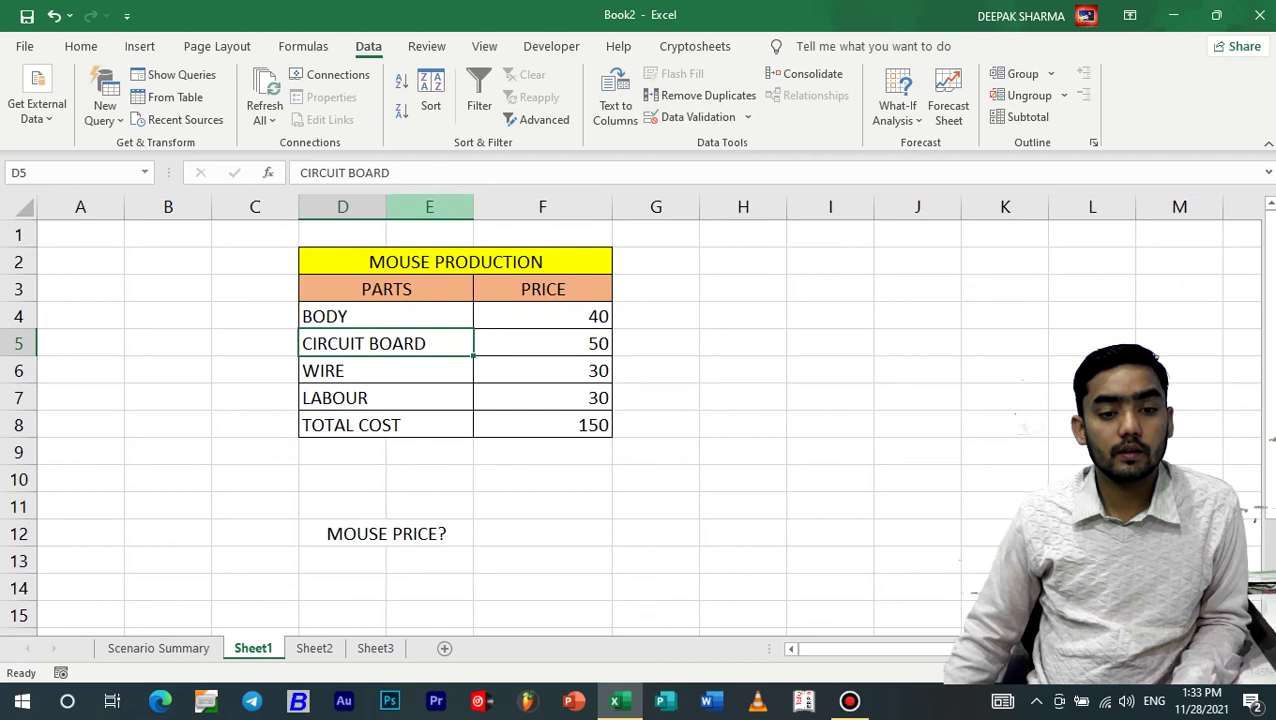
pyautogui.moveTo(396, 173)
pyautogui.mouseDown()
pyautogui.moveTo(306, 173)
pyautogui.moveTo(392, 173)
pyautogui.mouseUp()
pyautogui.hotkey('ctrl', 'c')
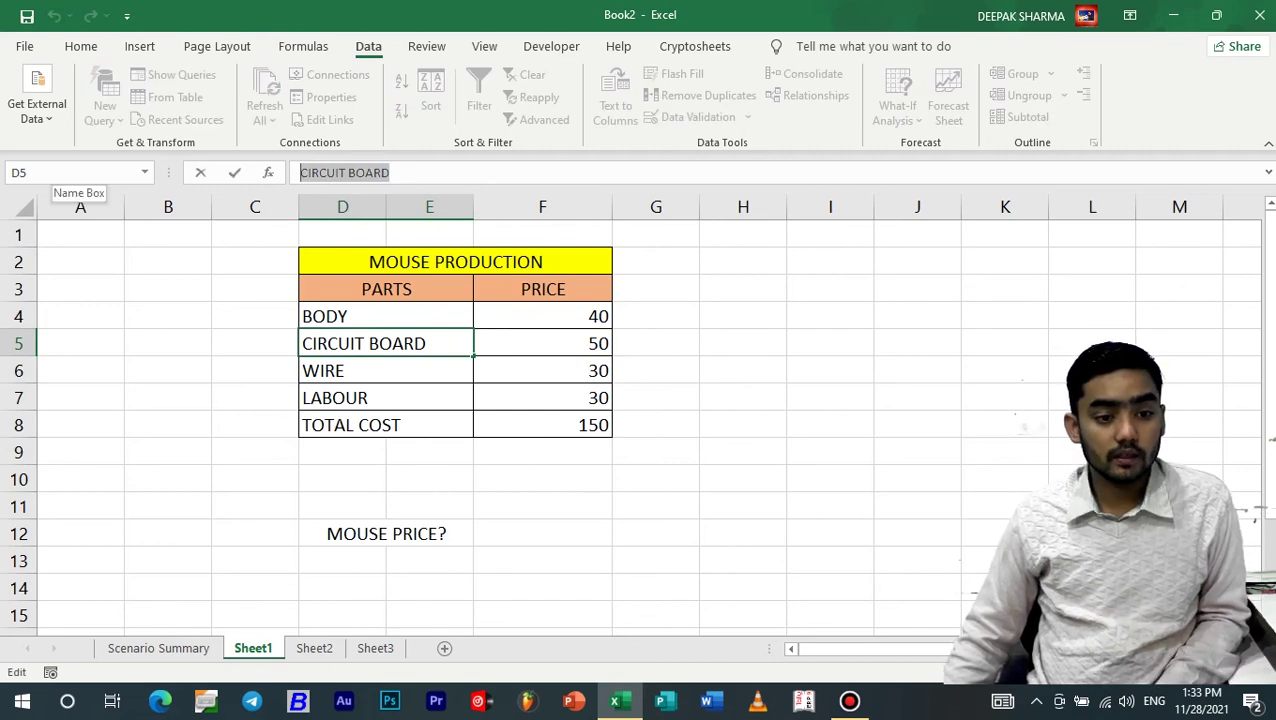
pyautogui.click(392, 173)
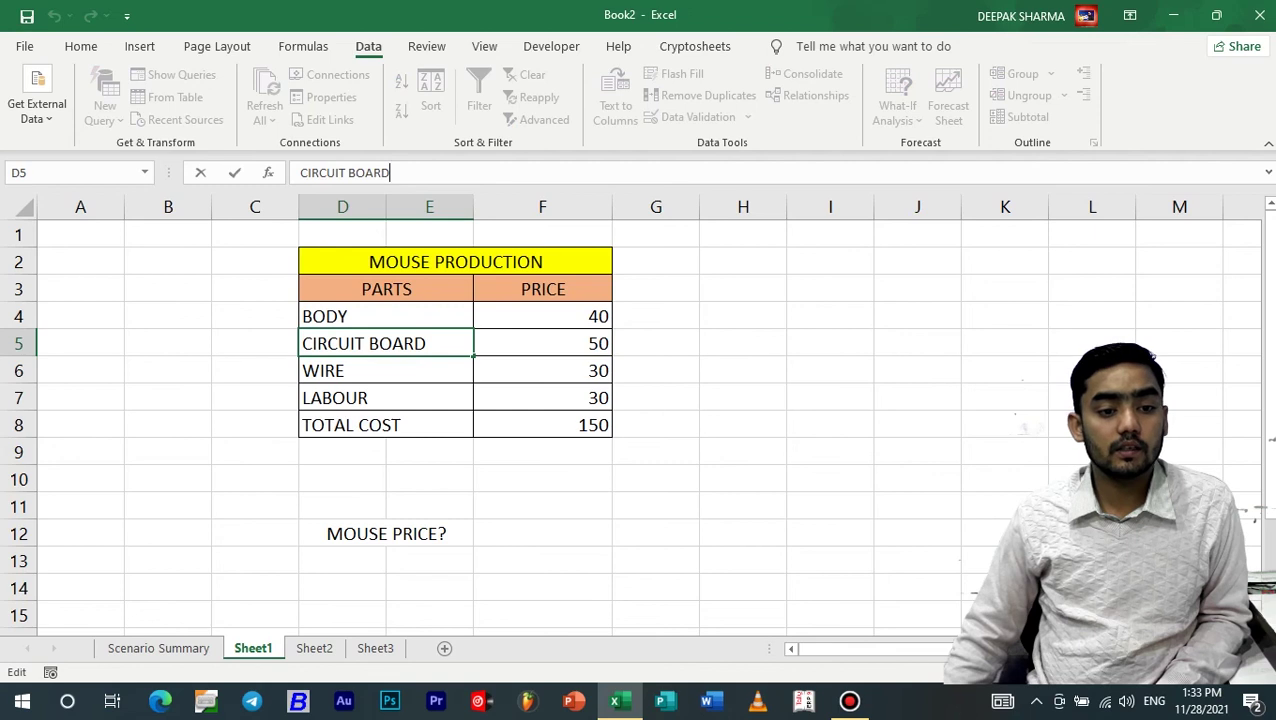
pyautogui.click(542, 343)
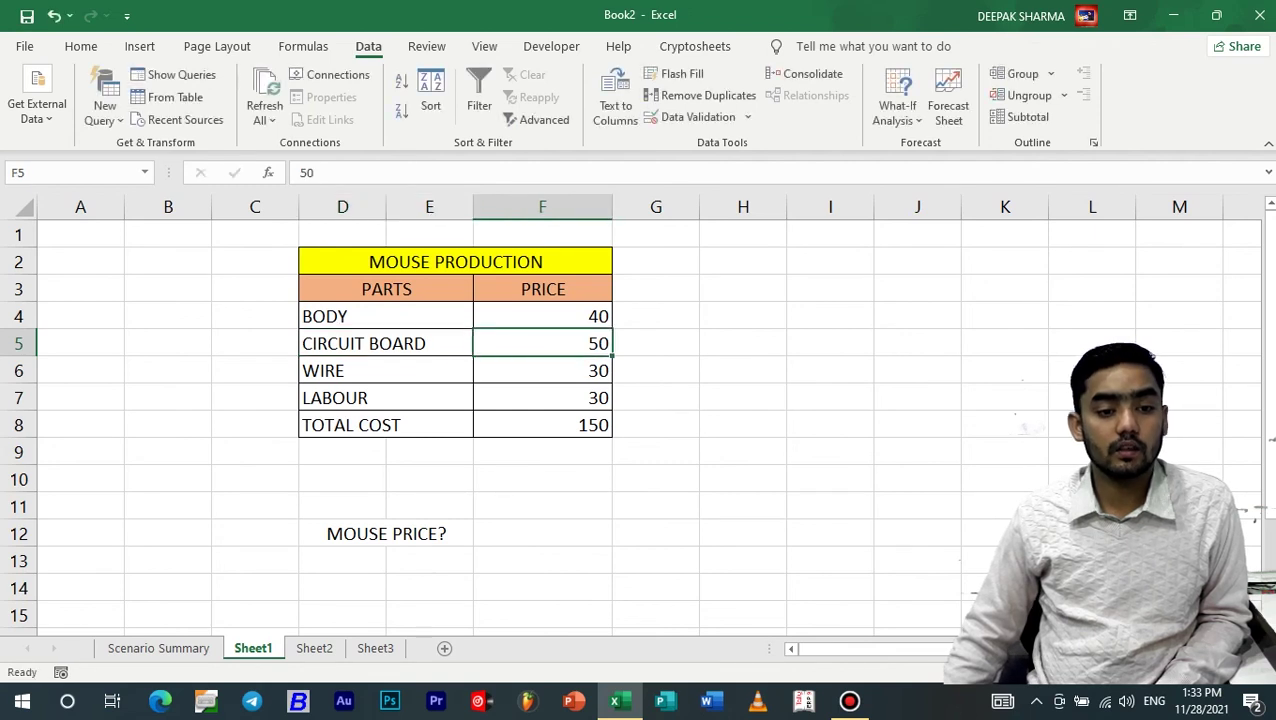
pyautogui.click(70, 173)
pyautogui.hotkey('ctrl', 'v')
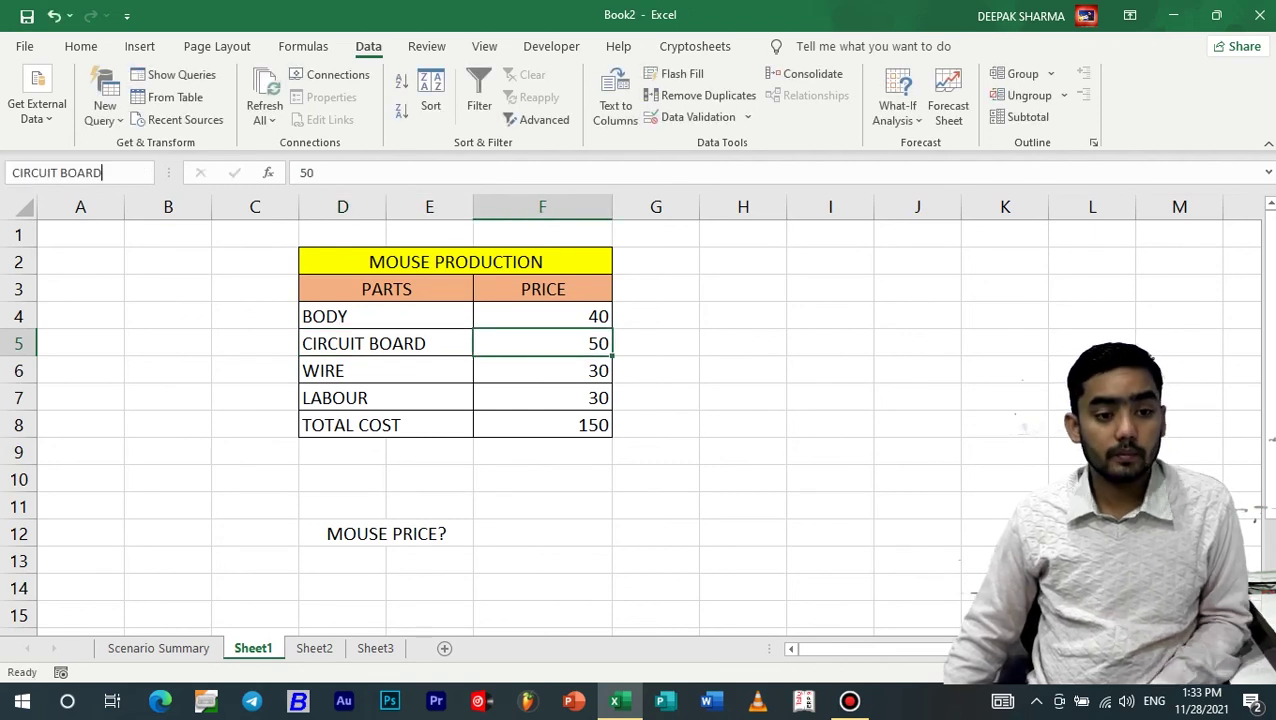
pyautogui.press('Return')
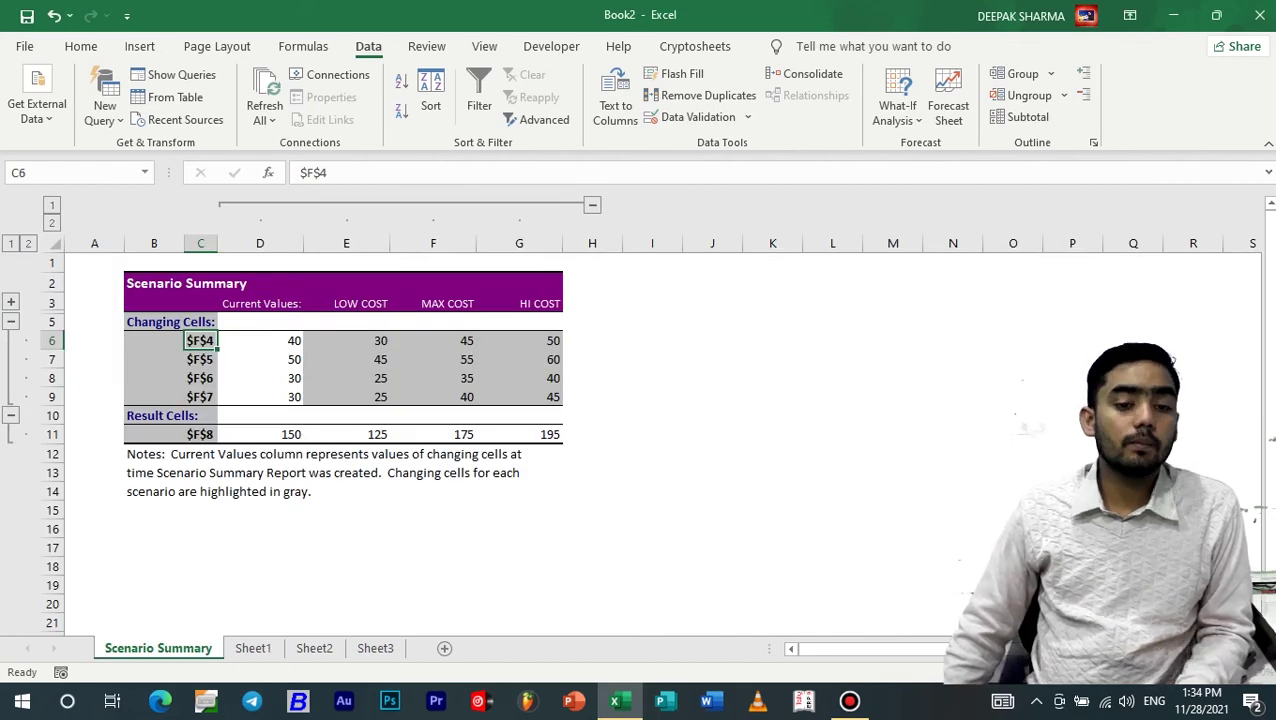
# Review the F4 values across the scenarios in the Scenario Summary report and compare them with the price table on Sheet1
pyautogui.press('Right')
pyautogui.press('Right')
pyautogui.press('Right')
pyautogui.press('Right')
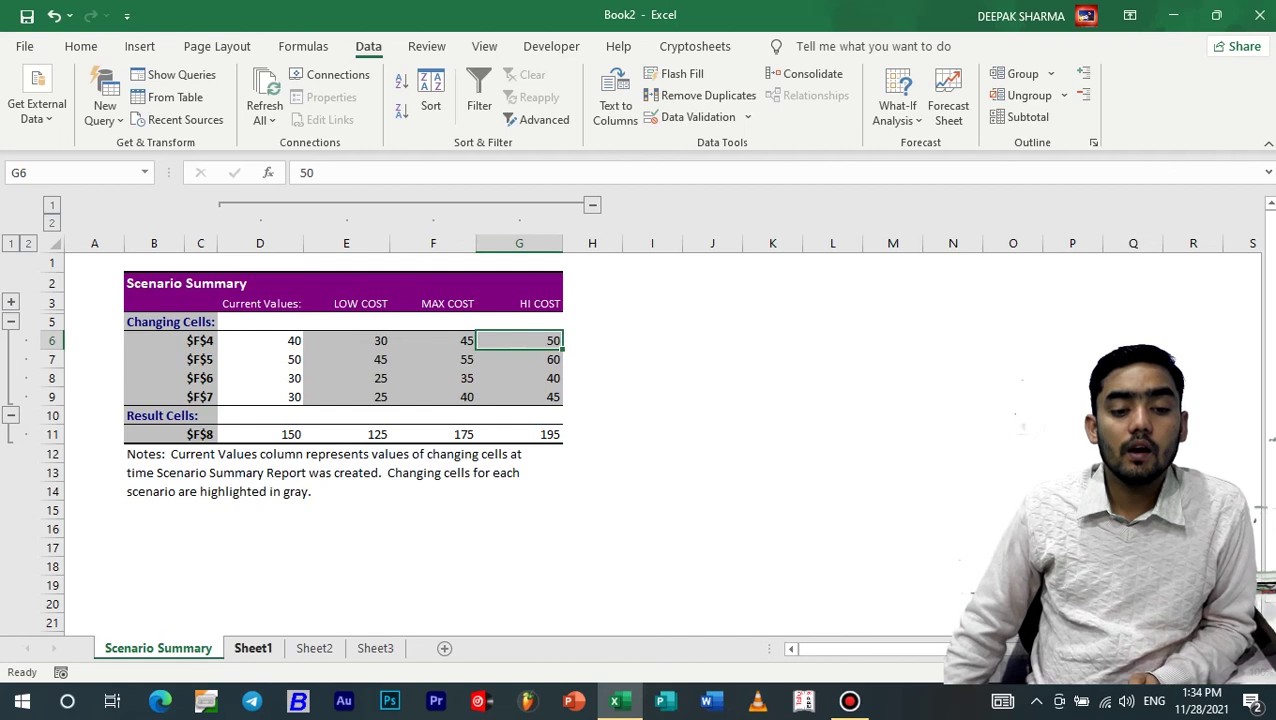
pyautogui.hotkey('ctrl', 'pagedown')
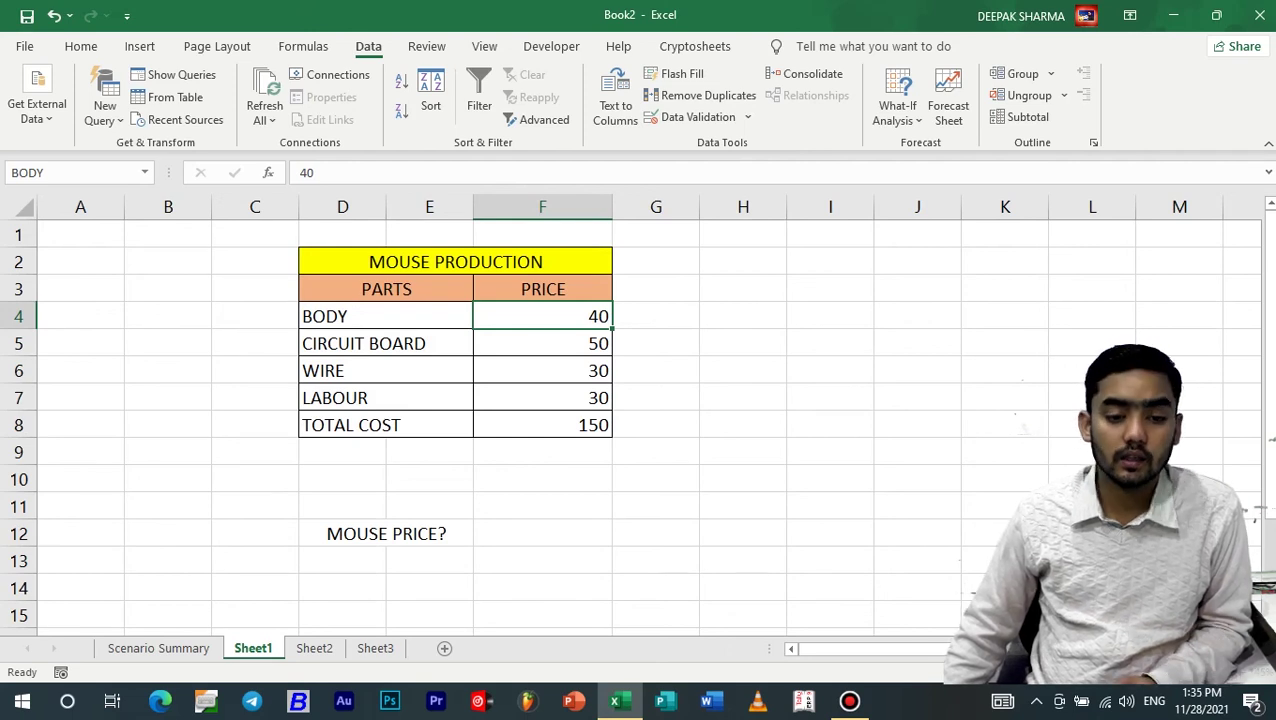
pyautogui.click(158, 648)
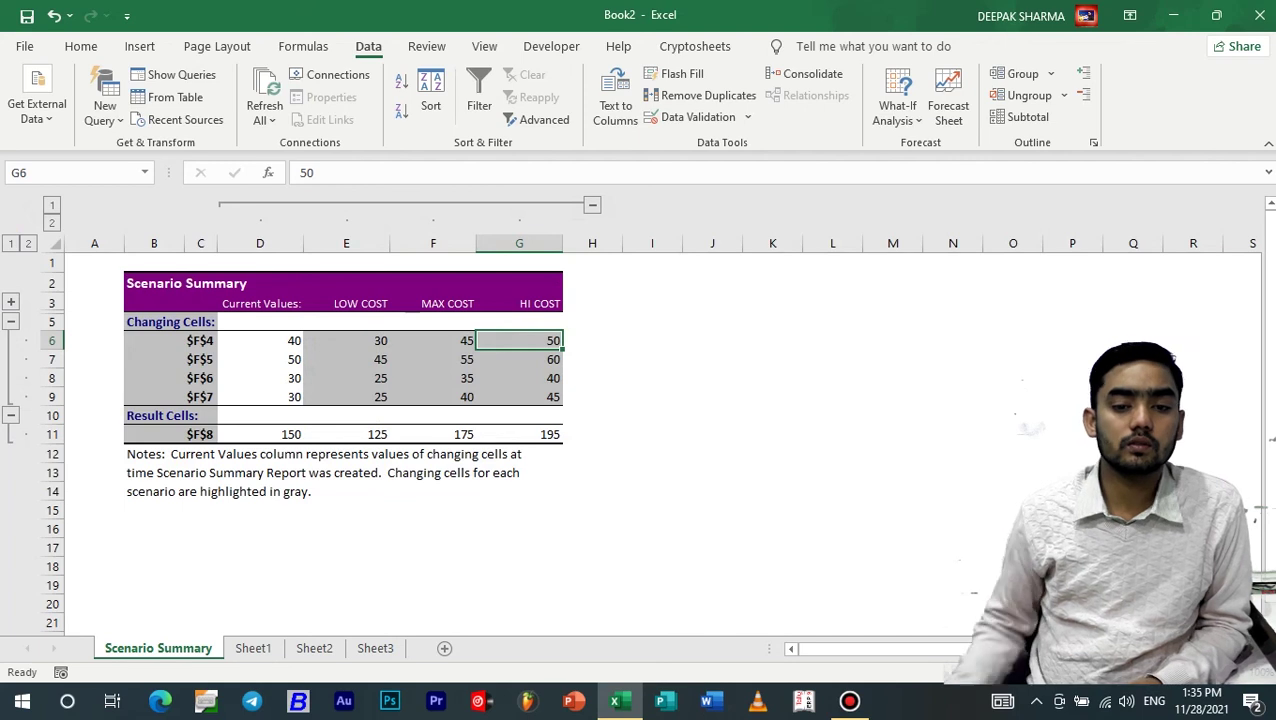
pyautogui.click(897, 110)
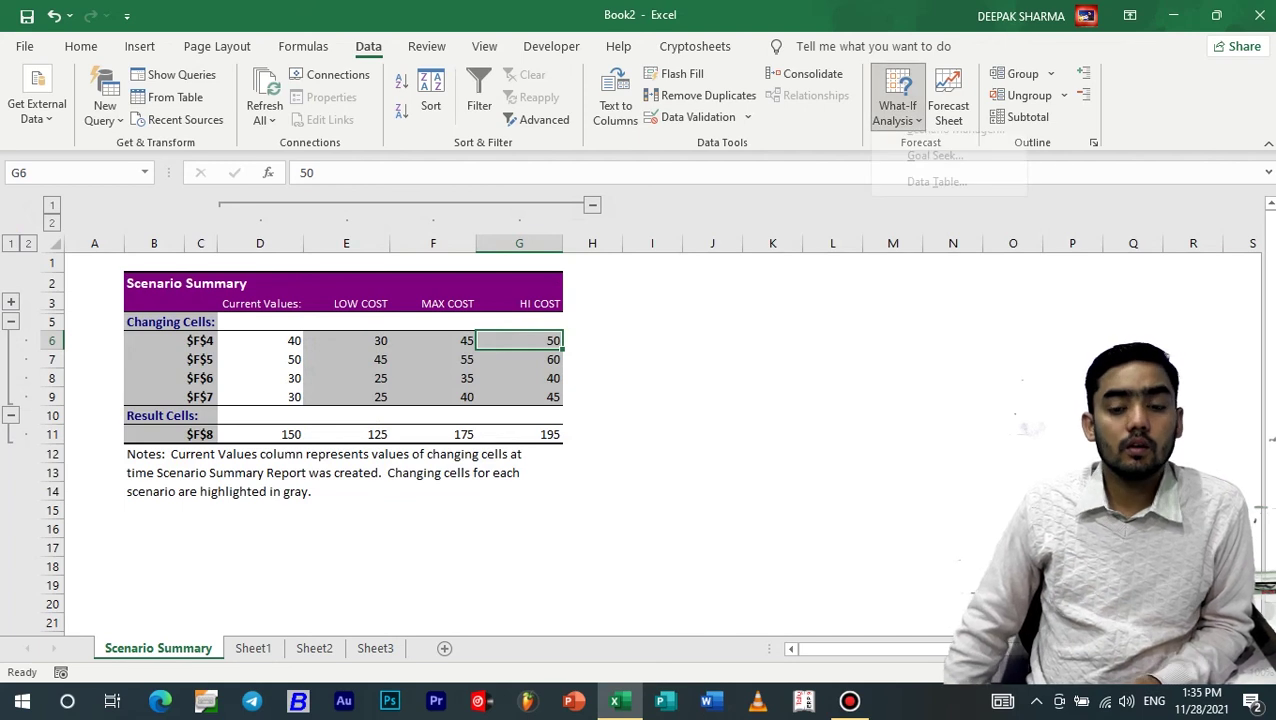
pyautogui.click(955, 147)
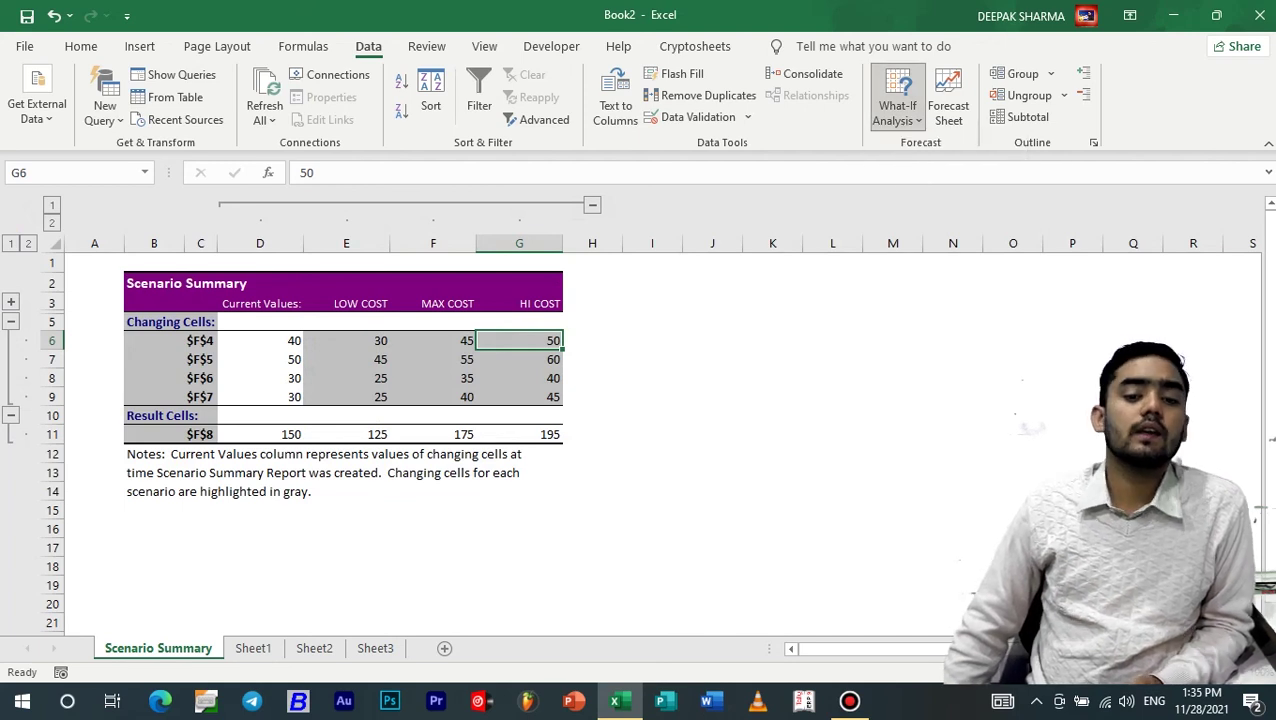
pyautogui.press('Down')
pyautogui.press('Right')
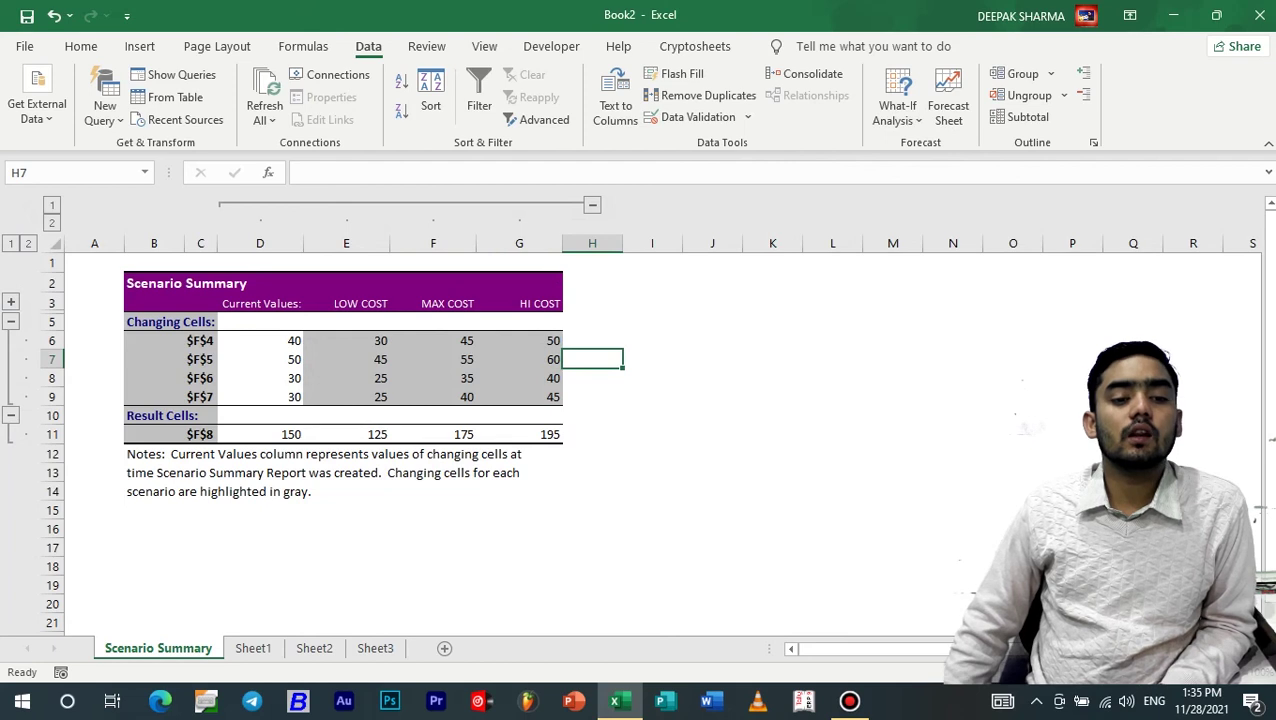
pyautogui.hotkey('ctrl', 'Home')
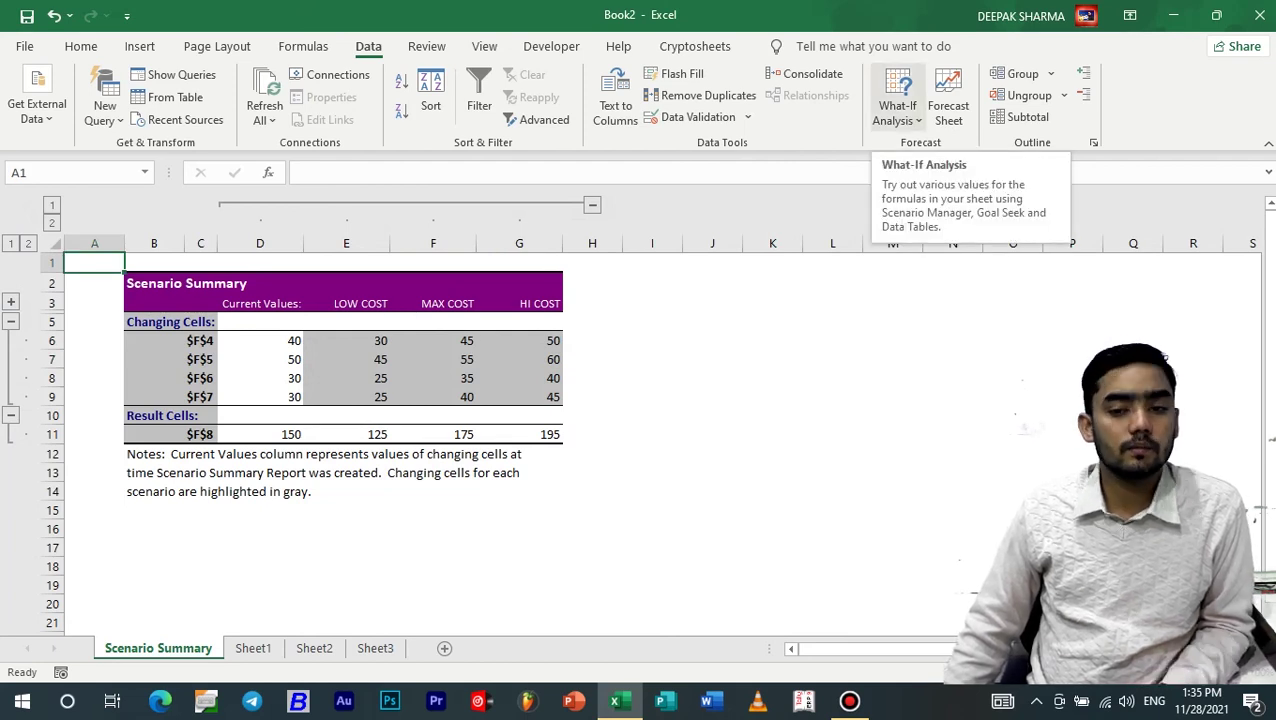
pyautogui.click(592, 415)
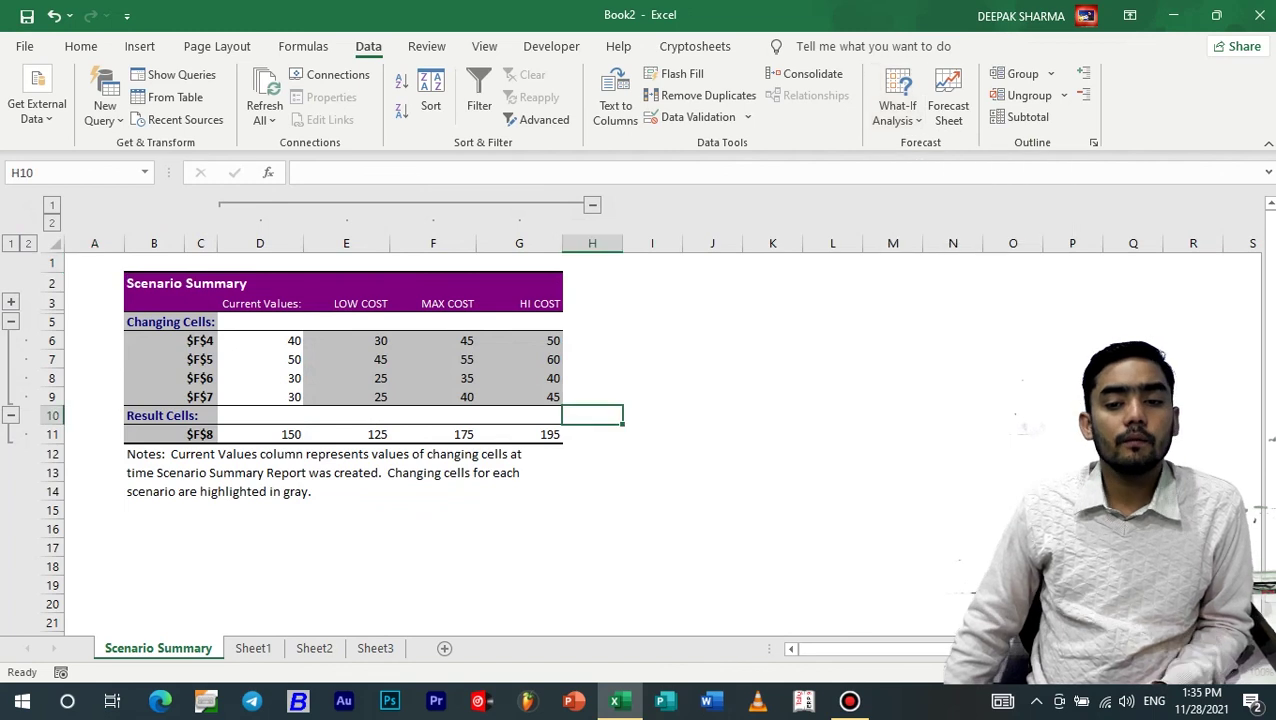
pyautogui.click(897, 108)
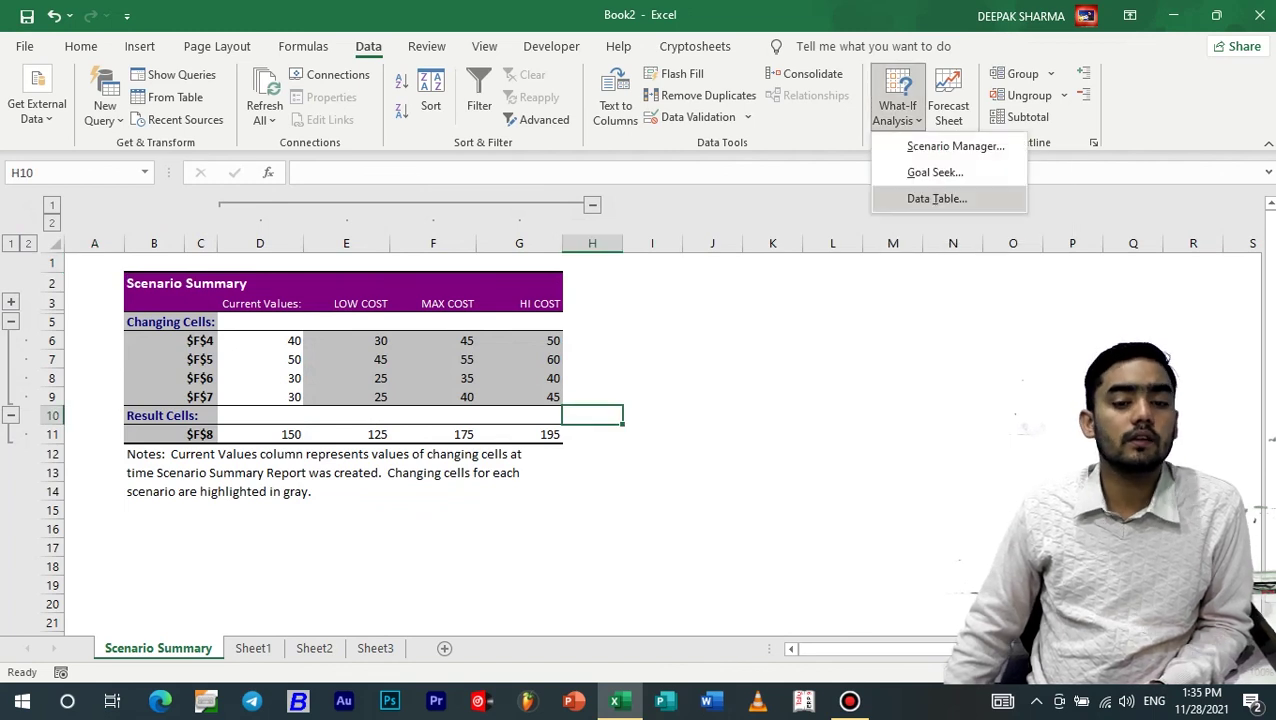
pyautogui.press('Escape')
pyautogui.click(253, 648)
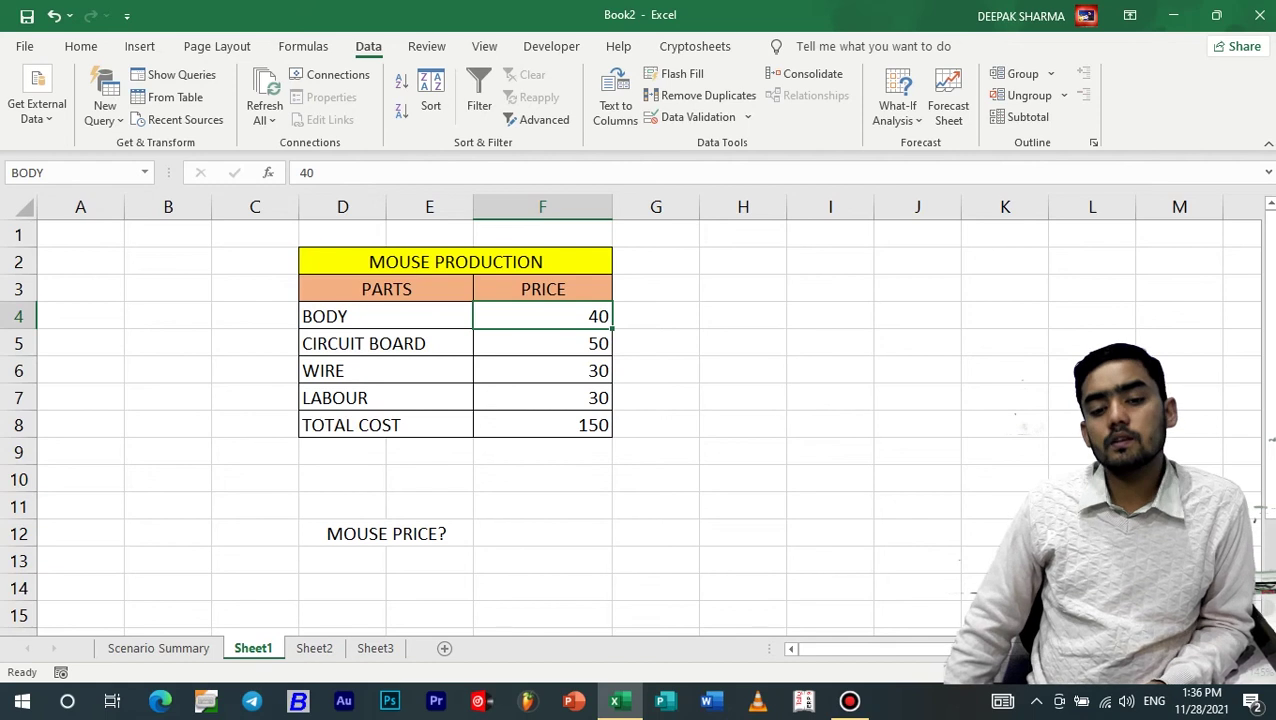
pyautogui.click(543, 425)
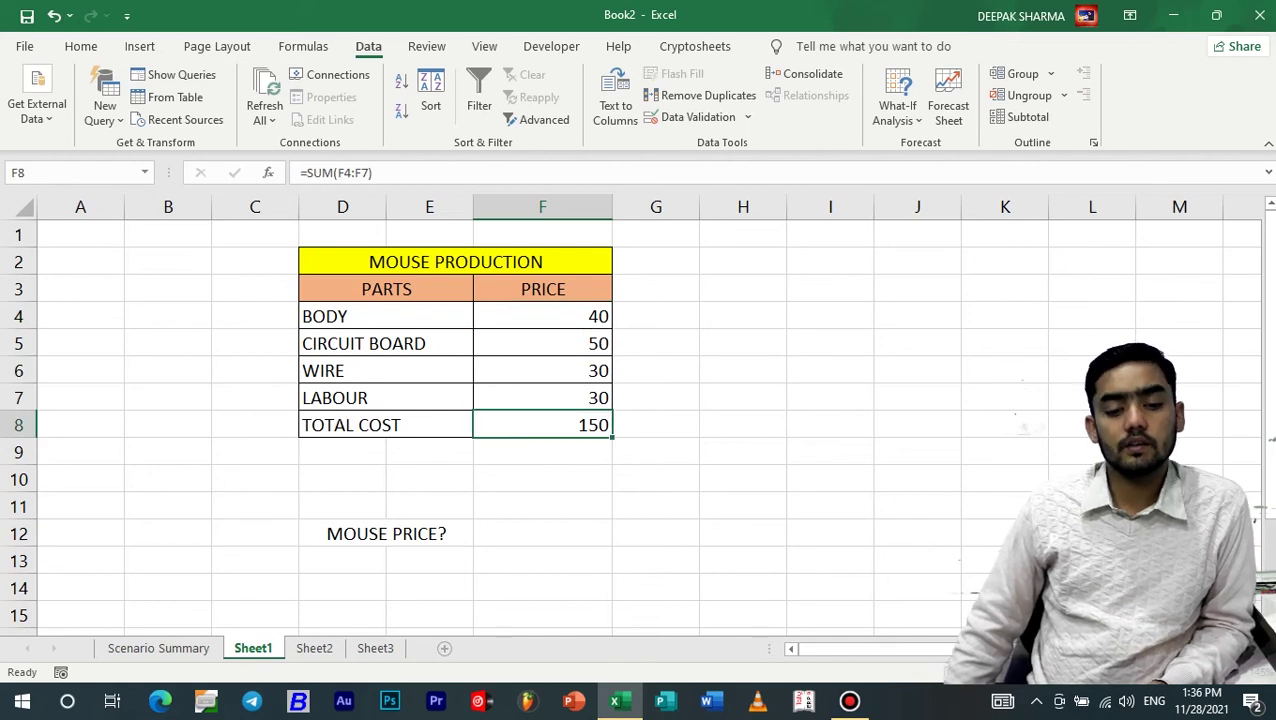
# Add a new worksheet and enter the values 96, 36, 45, 25 and 47 down cells C3 to C7
pyautogui.click(444, 648)
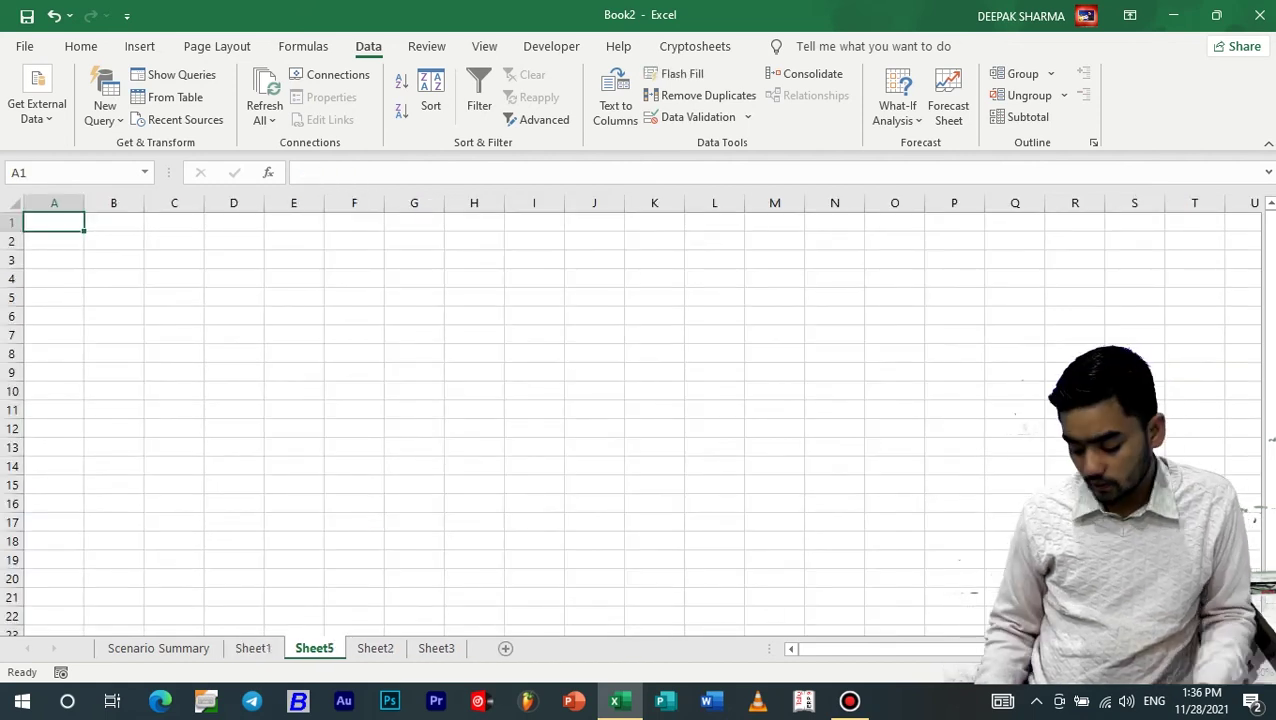
pyautogui.press('Right')
pyautogui.press('Right')
pyautogui.press('Down')
pyautogui.press('Down')
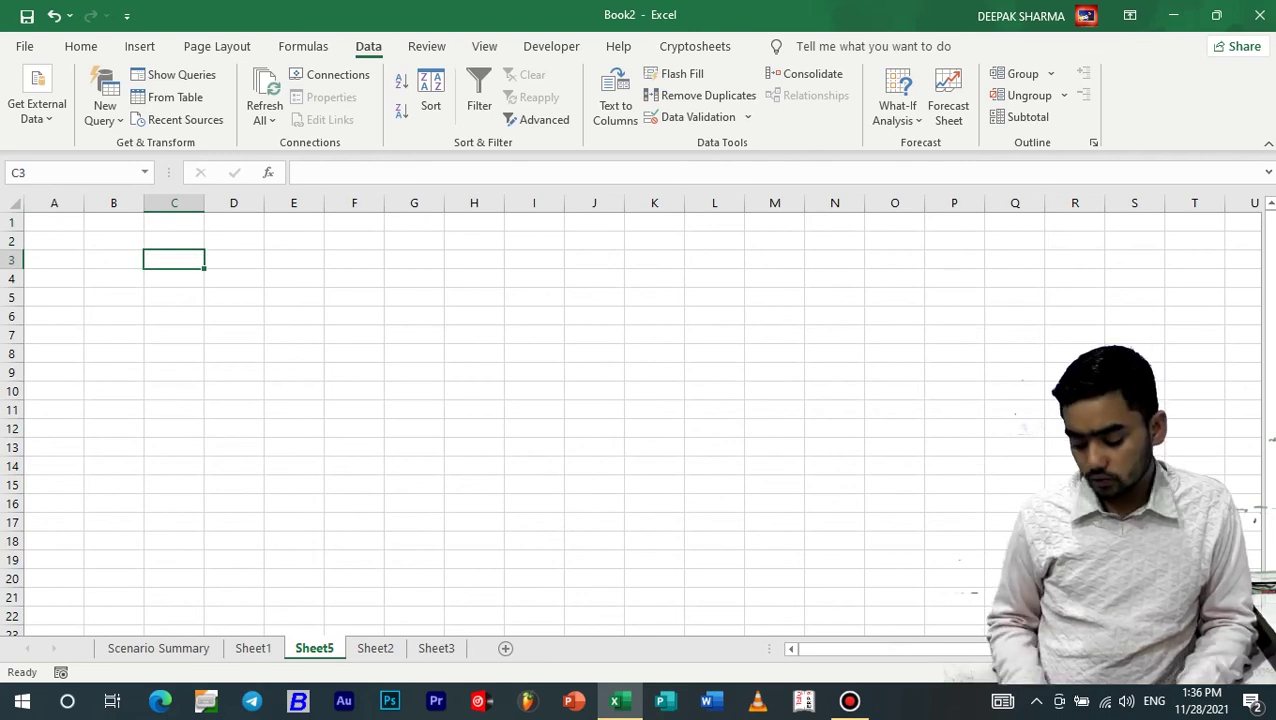
pyautogui.write('96')
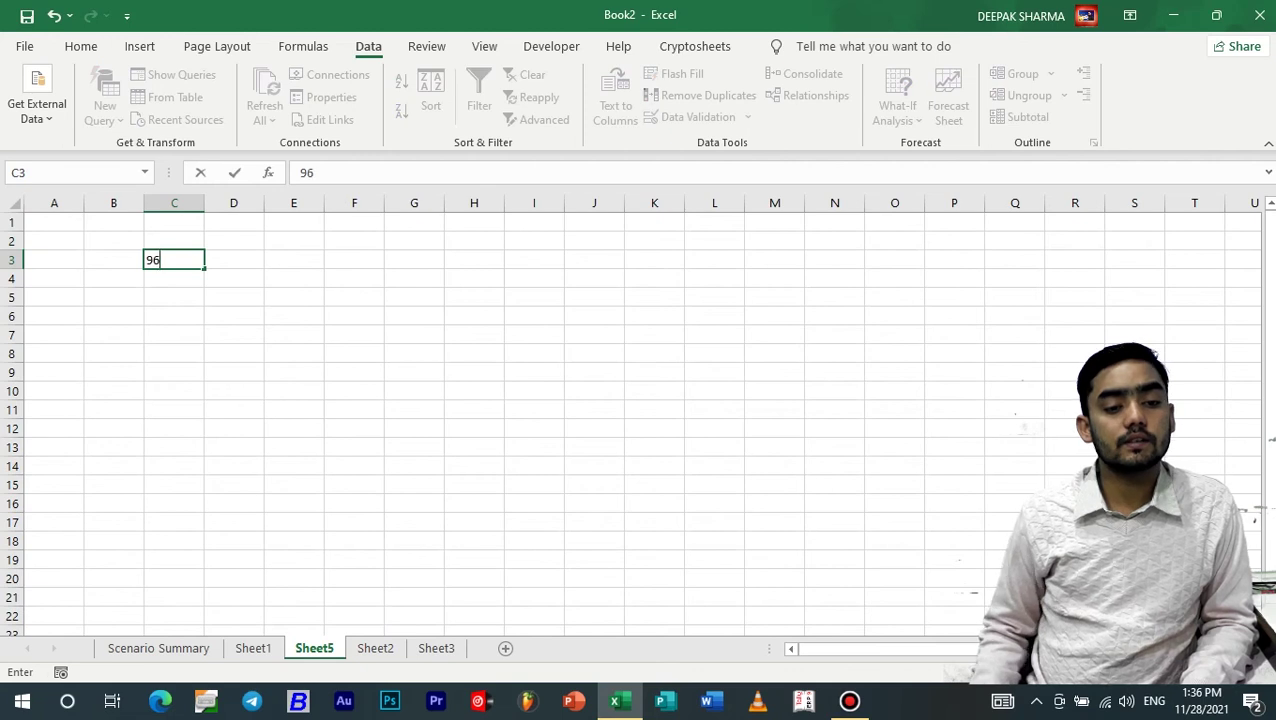
pyautogui.press('Return')
pyautogui.write('36')
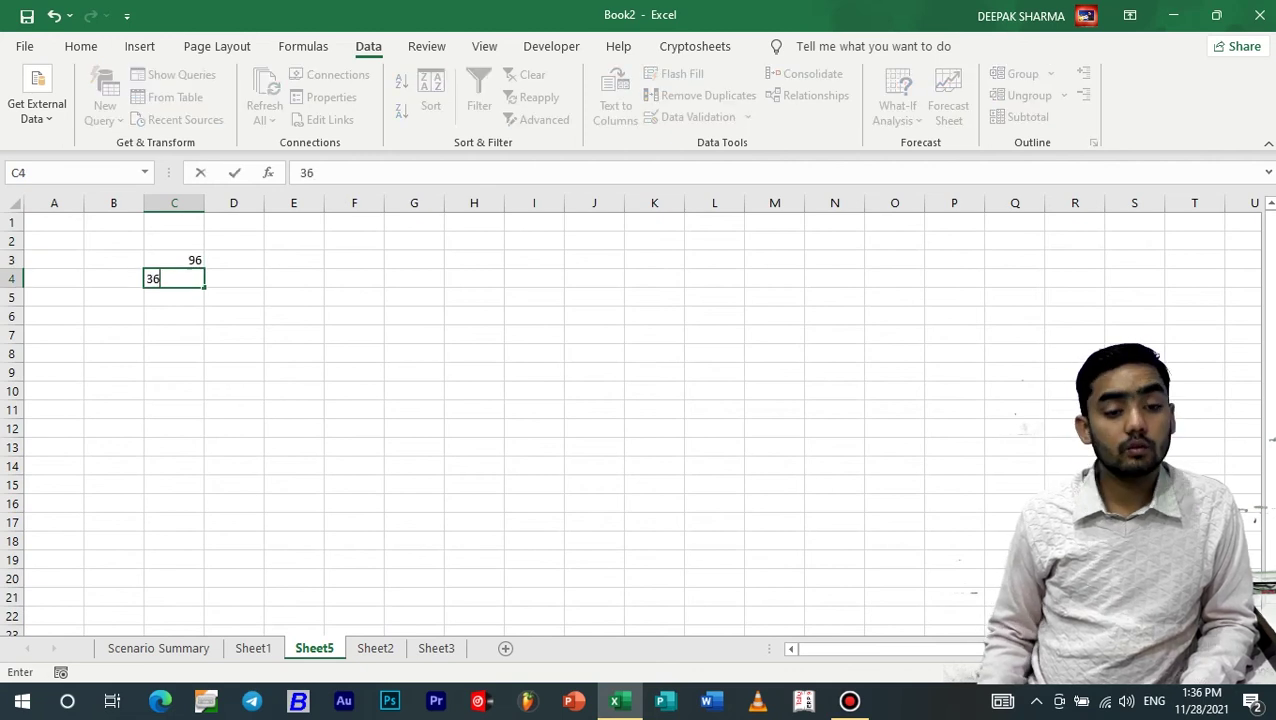
pyautogui.press('Return')
pyautogui.write('45')
pyautogui.press('Return')
pyautogui.write('25')
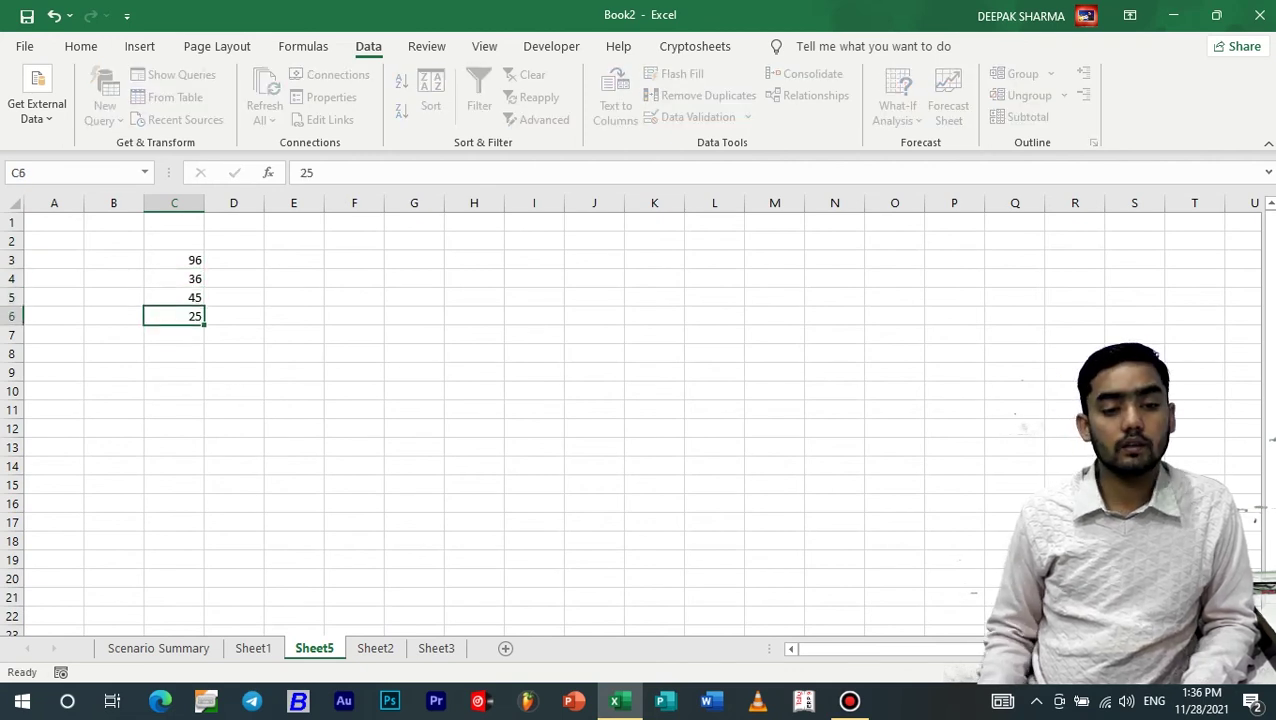
pyautogui.press('Return')
pyautogui.write('47')
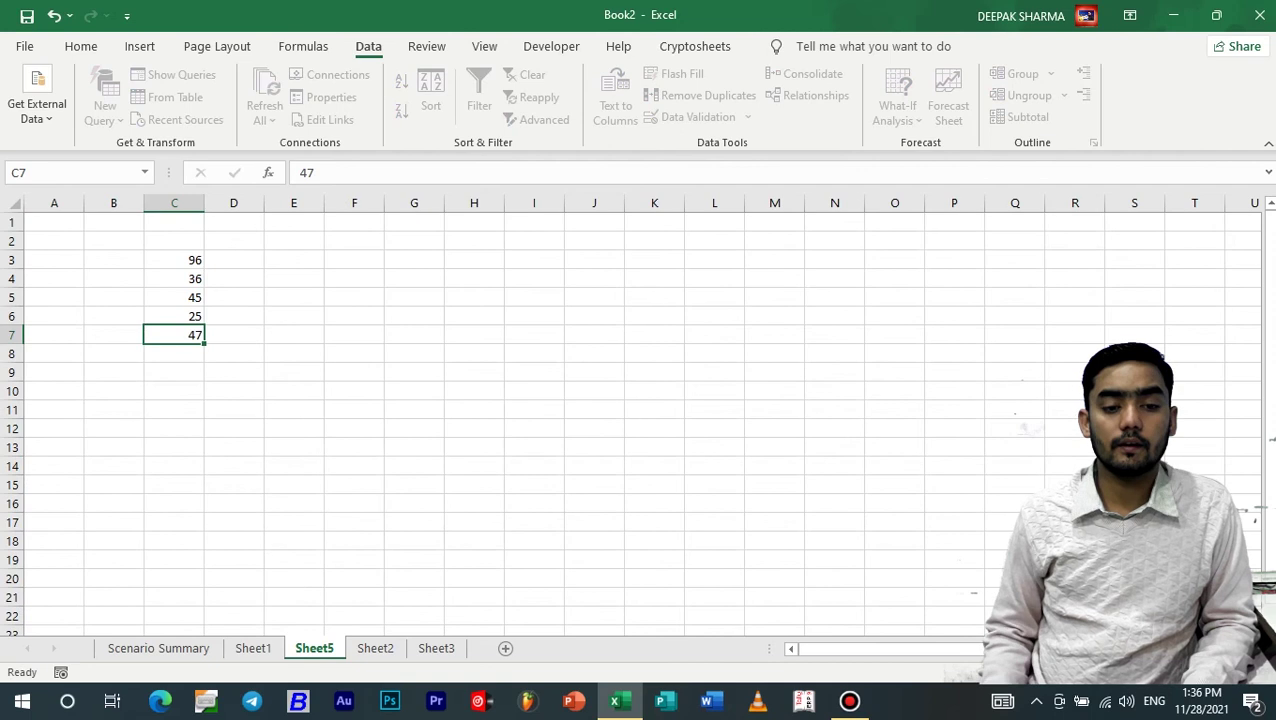
pyautogui.press('Return')
# Add the column headings COST in C2 above the values and NAME in B2 beside it
pyautogui.press('Up')
pyautogui.press('Up')
pyautogui.press('Up')
pyautogui.press('Up')
pyautogui.press('Up')
pyautogui.press('Up')
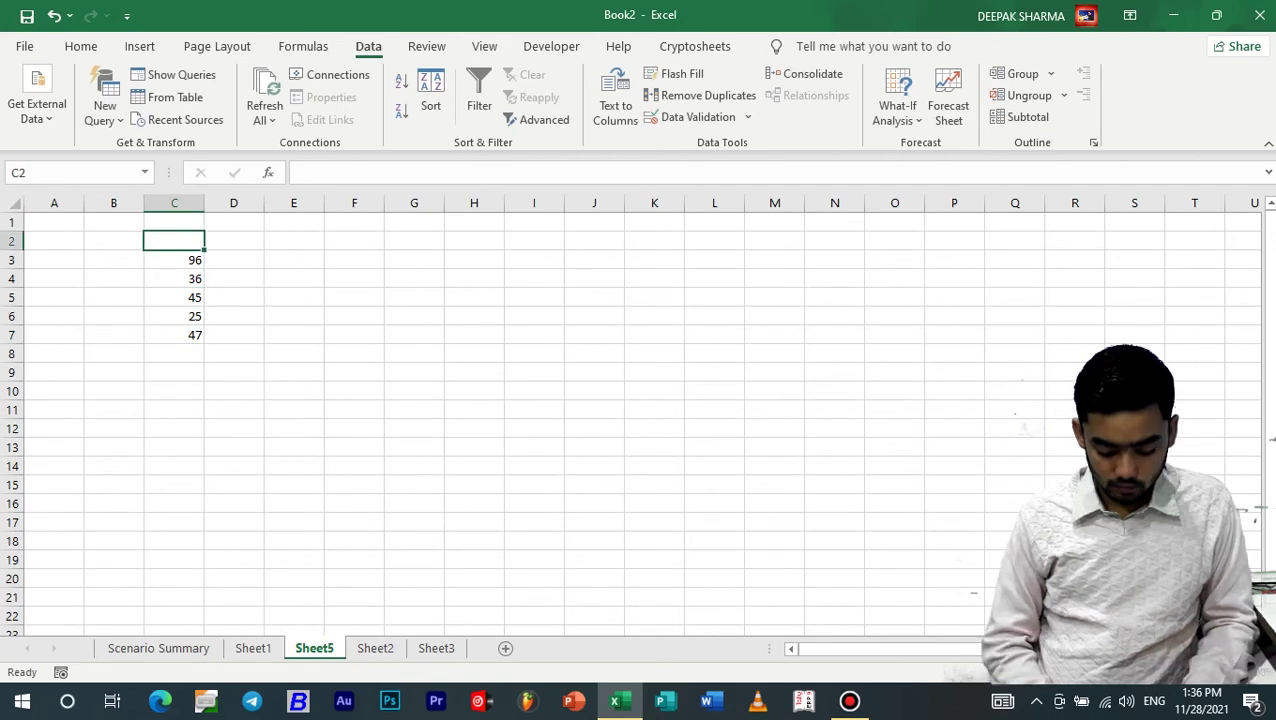
pyautogui.write('COST')
pyautogui.press('Return')
pyautogui.press('Left')
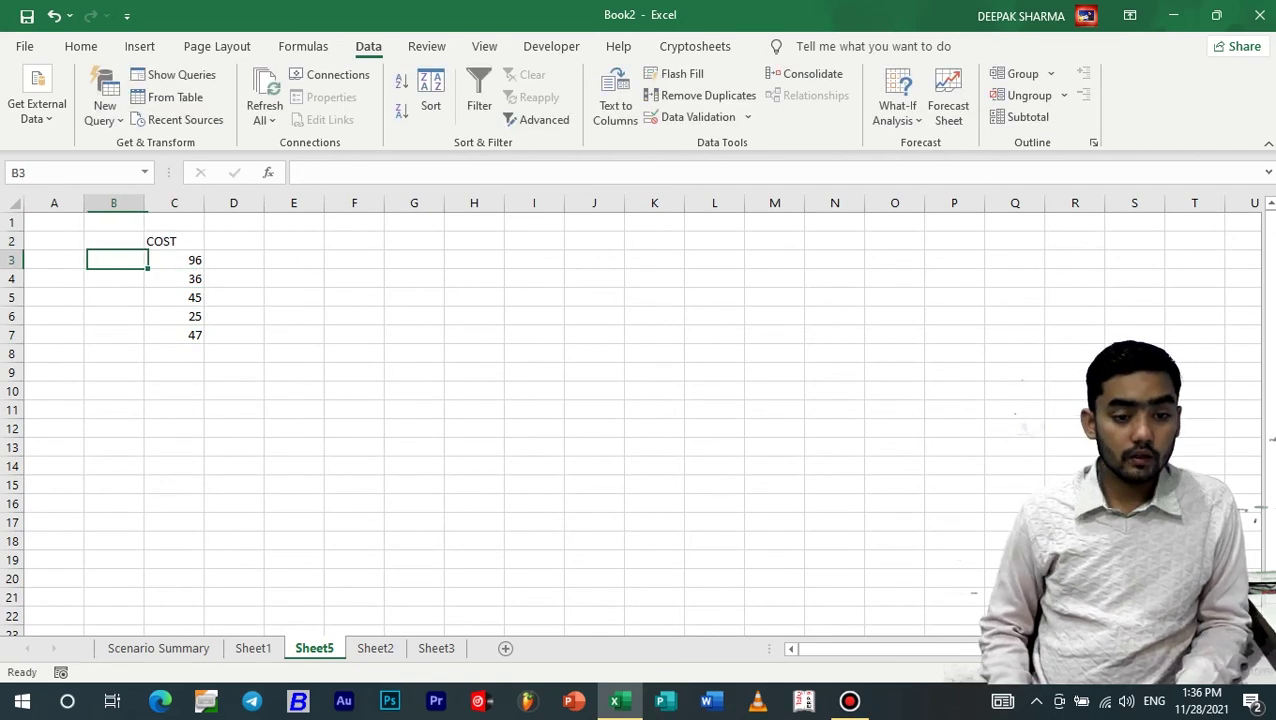
pyautogui.press('Up')
pyautogui.press('Up')
pyautogui.press('Down')
pyautogui.press('F2')
pyautogui.write('NAME')
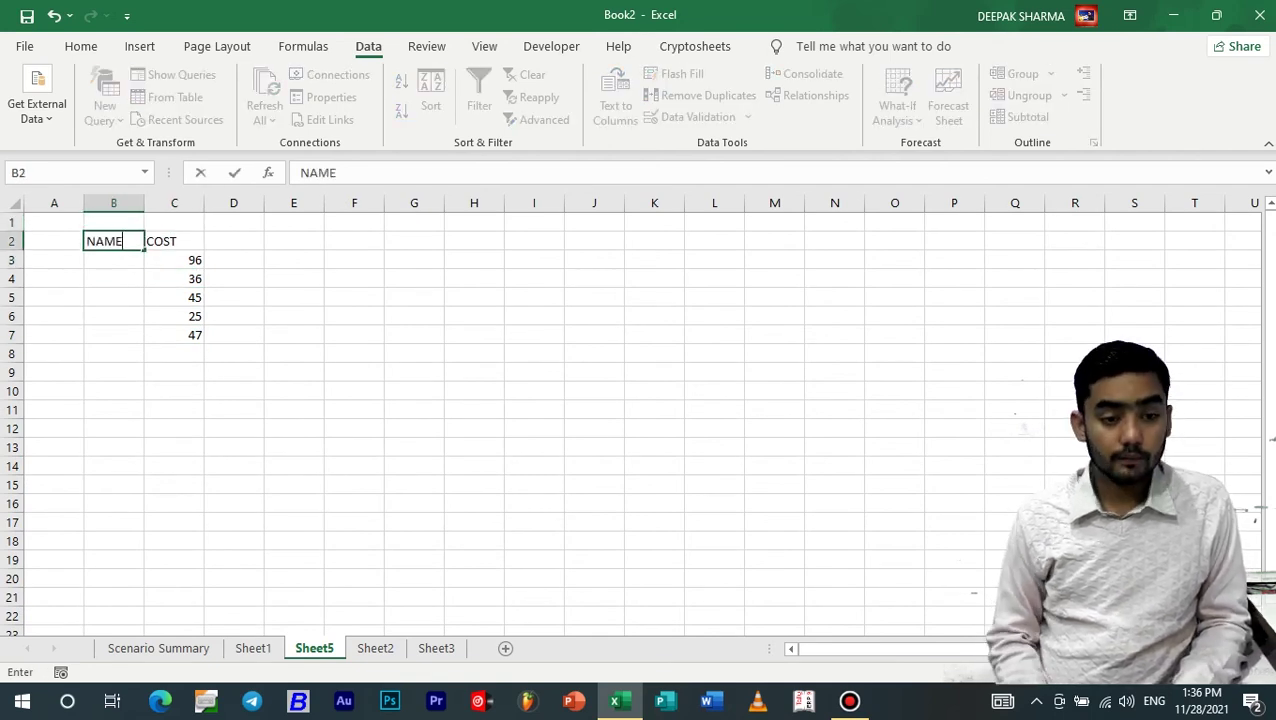
pyautogui.press('Return')
# Fill the NAME column in B3 to B7 with the letters A, S, D, F and G
pyautogui.write('A')
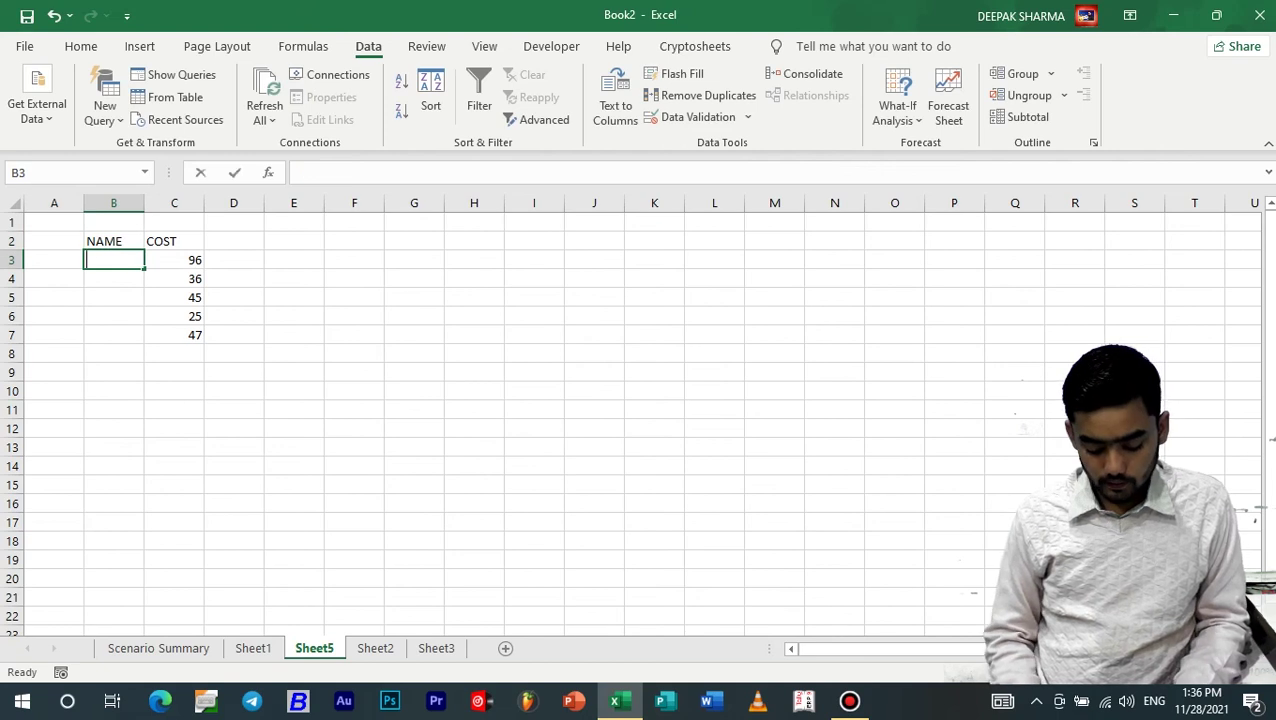
pyautogui.press('Return')
pyautogui.write('S')
pyautogui.press('Return')
pyautogui.write('D')
pyautogui.press('Return')
pyautogui.write('F G')
pyautogui.press('Return')
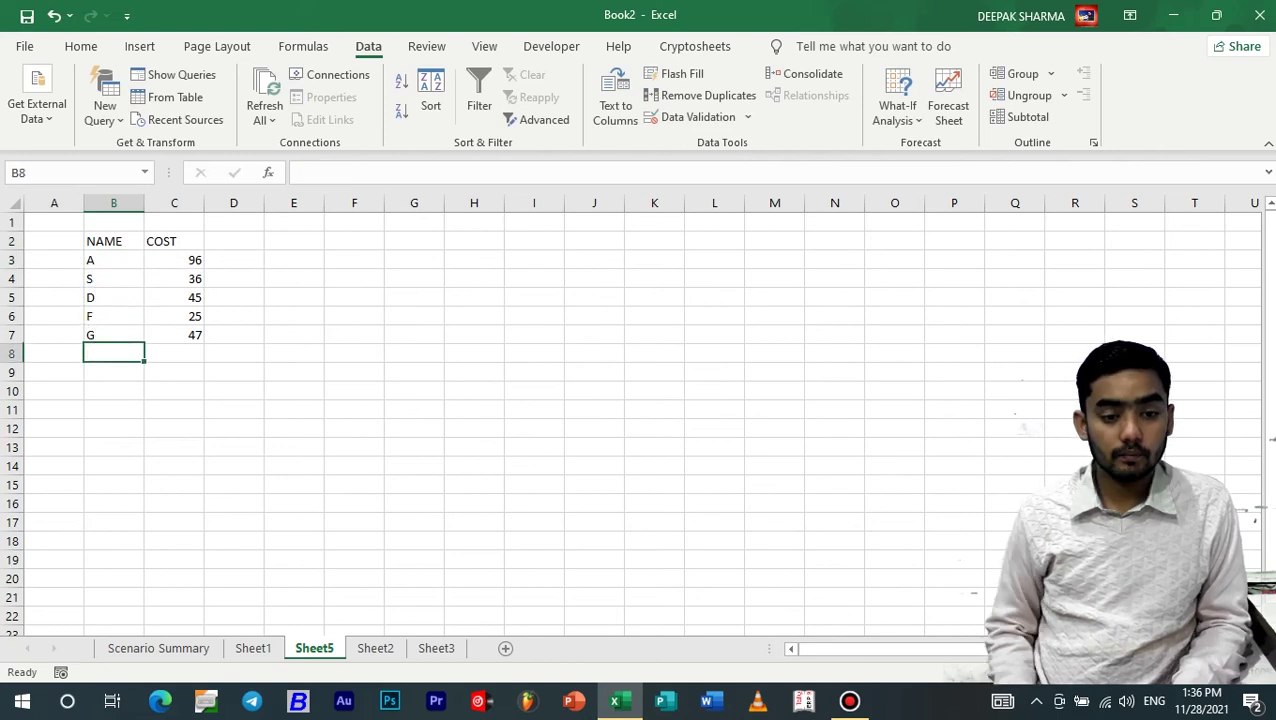
# Label B8 TOTAL and sum the costs C3:C7 in cell C8
pyautogui.write('TOTAL')
pyautogui.press('Return')
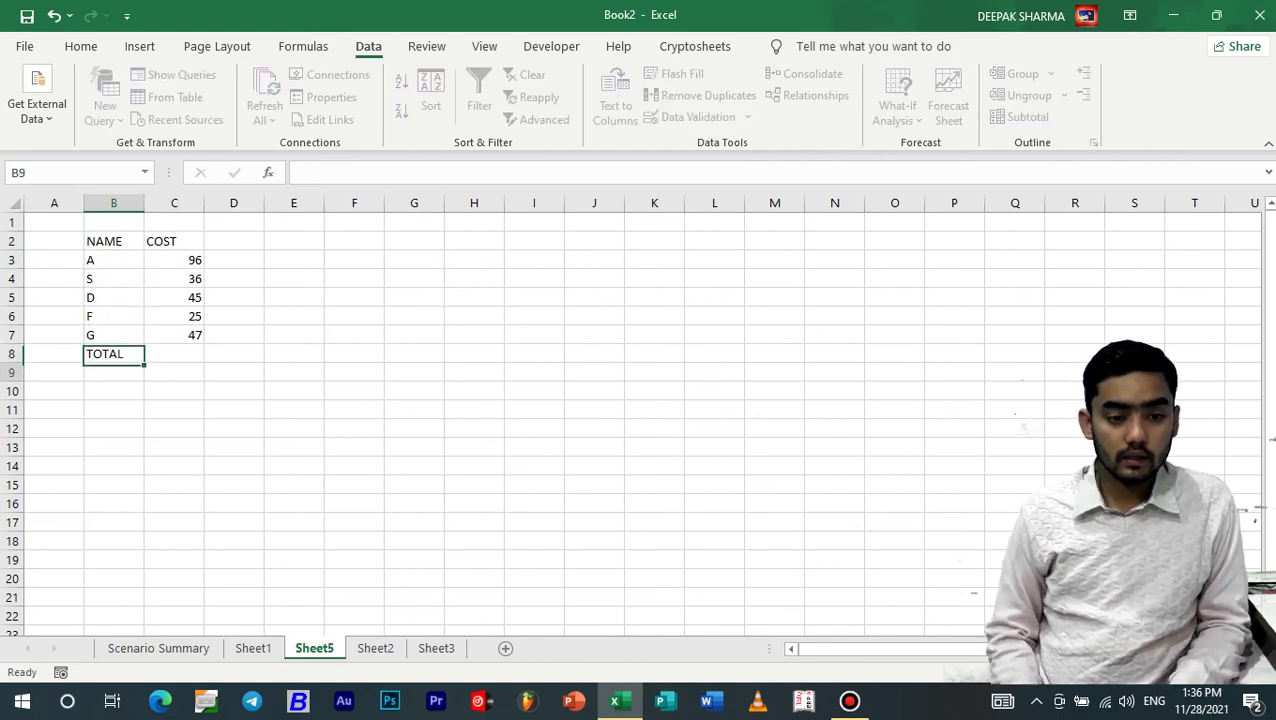
pyautogui.press('Right')
pyautogui.press('Up')
pyautogui.hotkey('alt', '=')
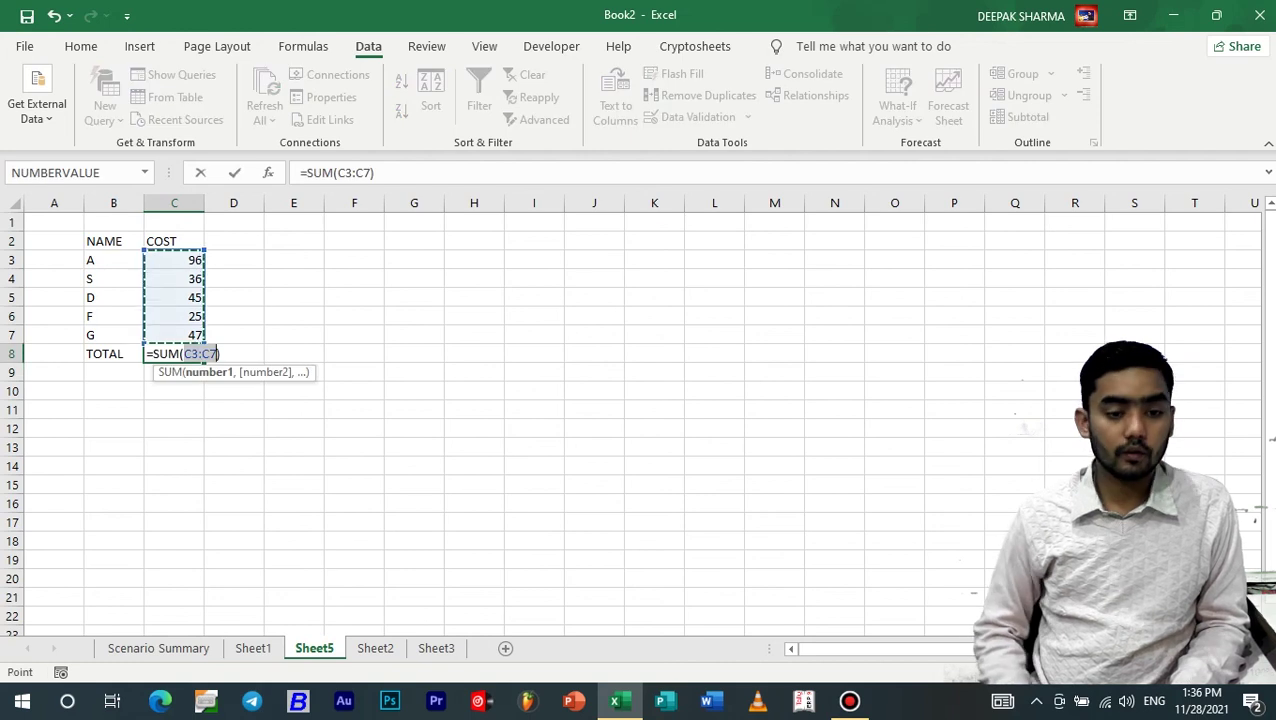
pyautogui.press('Return')
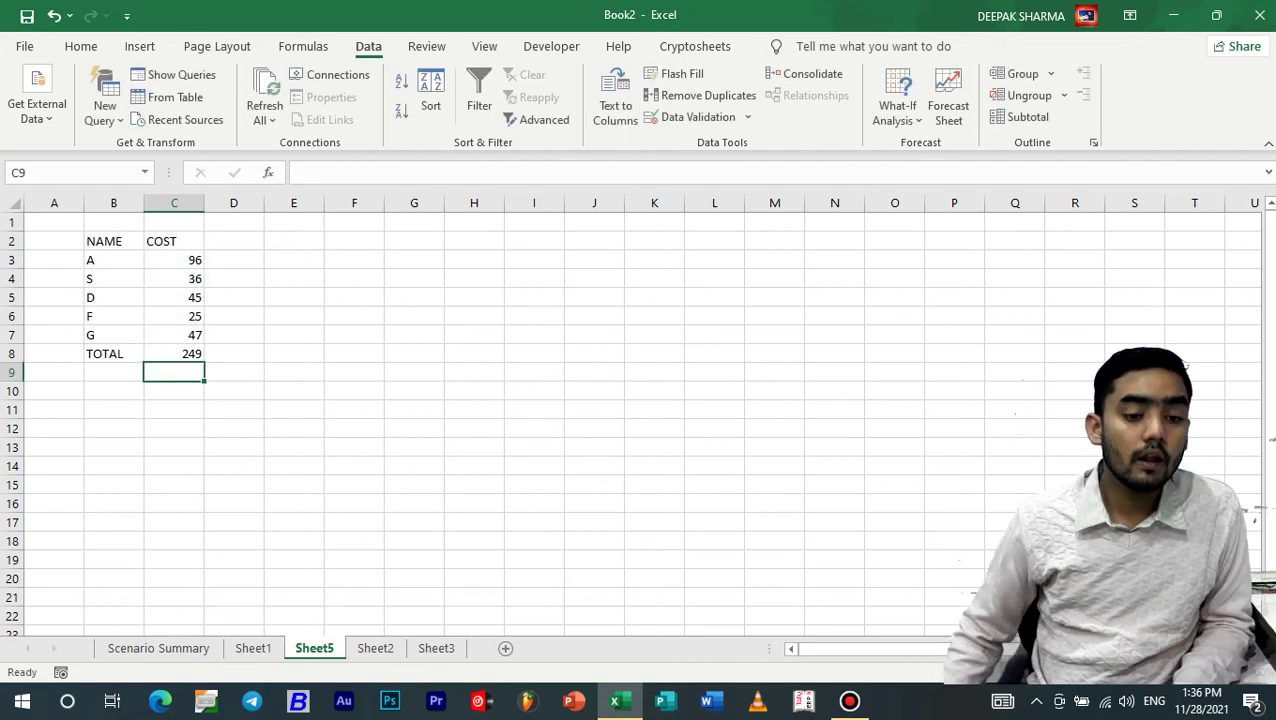
# Enter the target total 265 in cell E6, outside the cost table
pyautogui.click(293, 316)
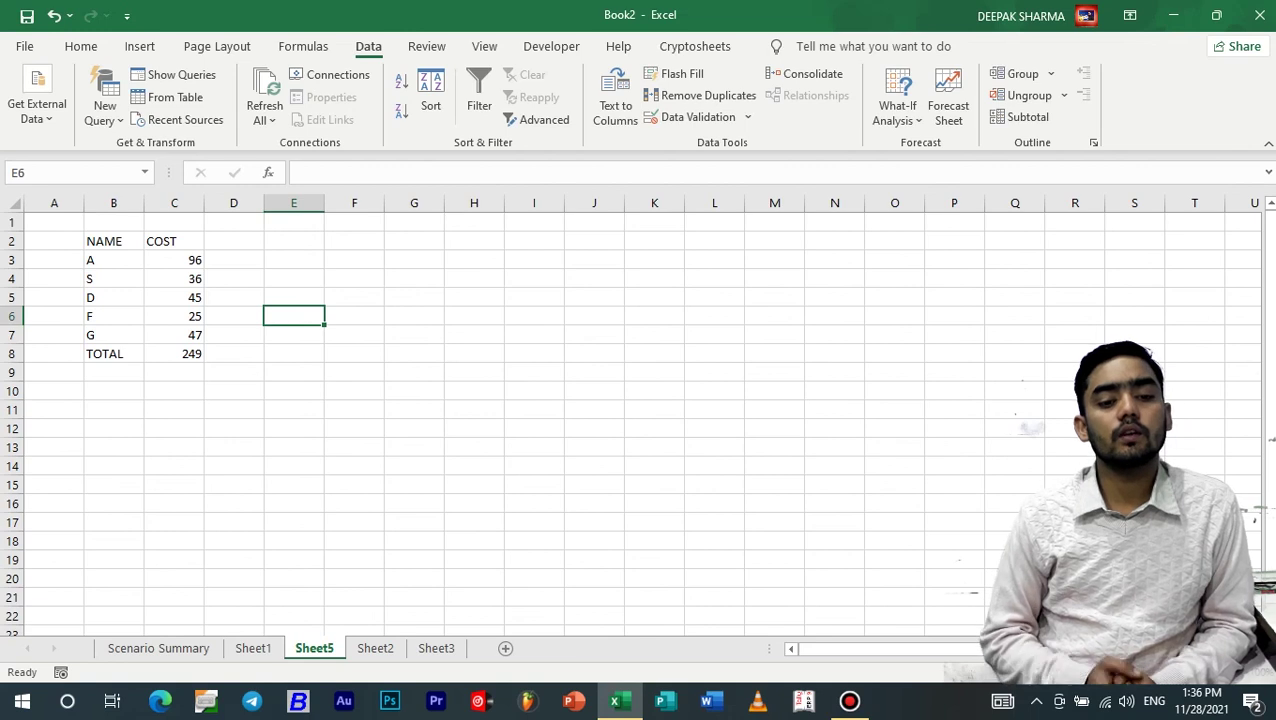
pyautogui.write('265')
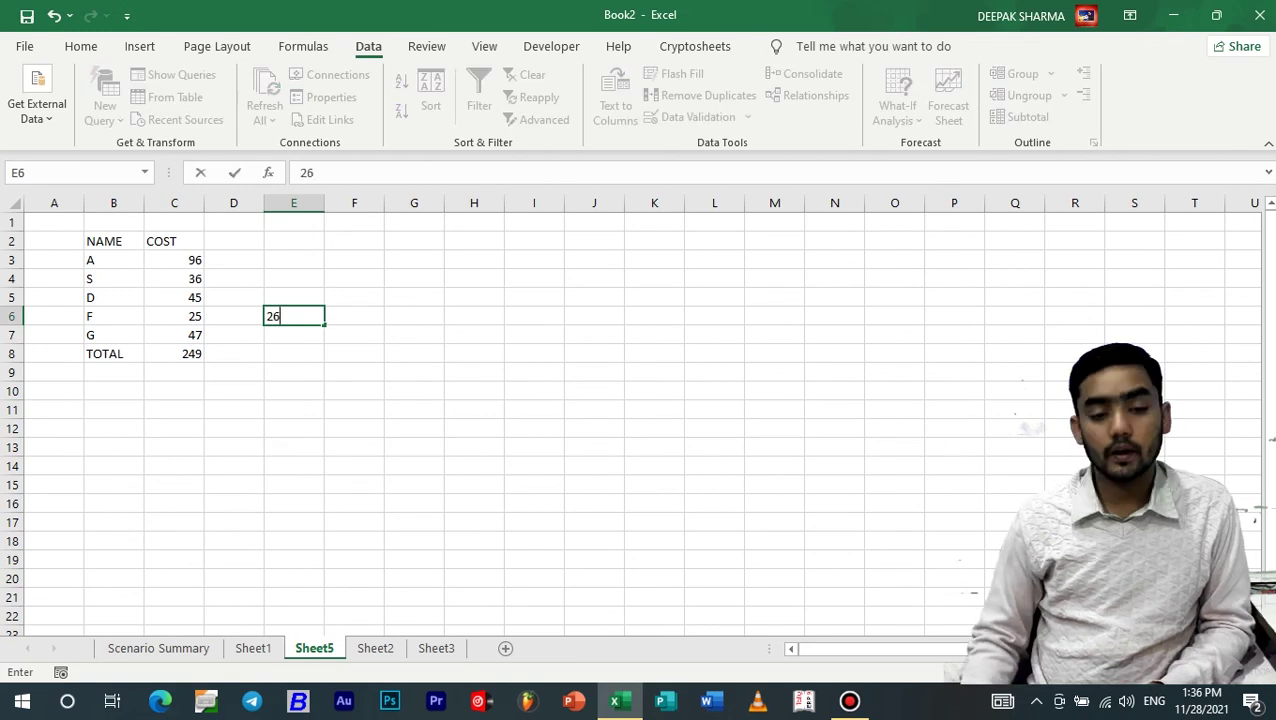
pyautogui.press('Return')
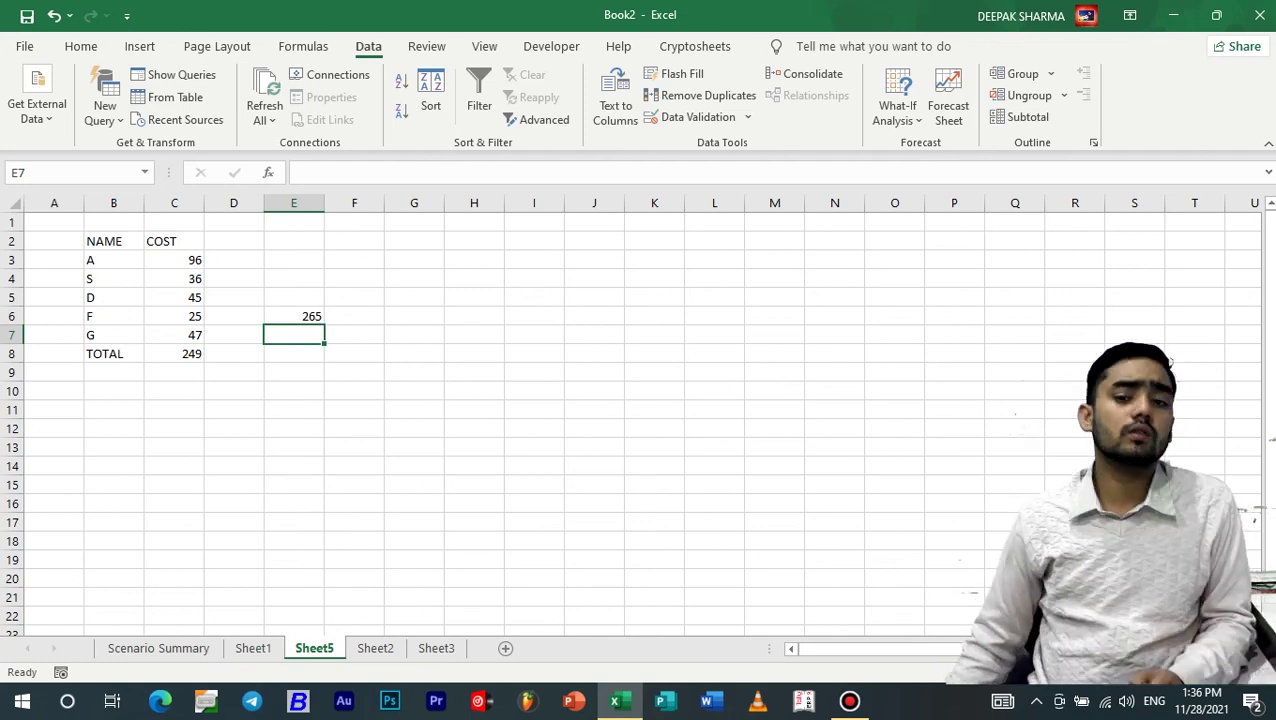
pyautogui.click(897, 108)
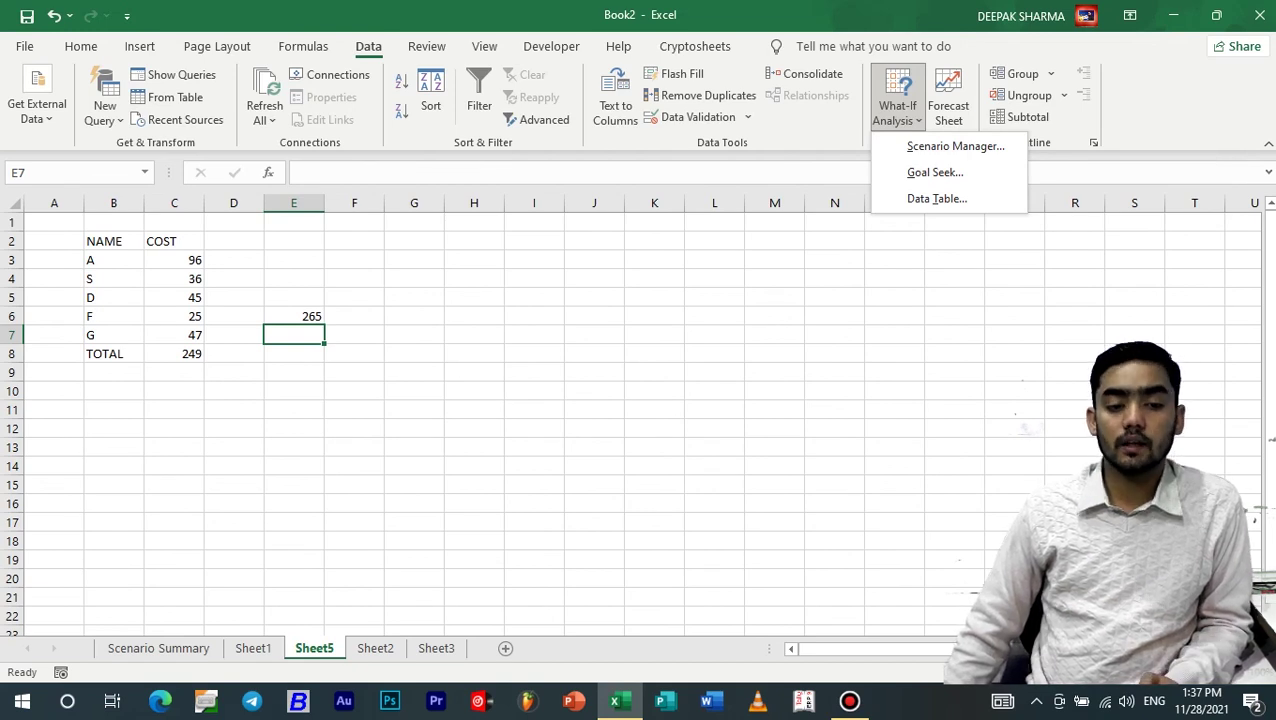
pyautogui.click(174, 279)
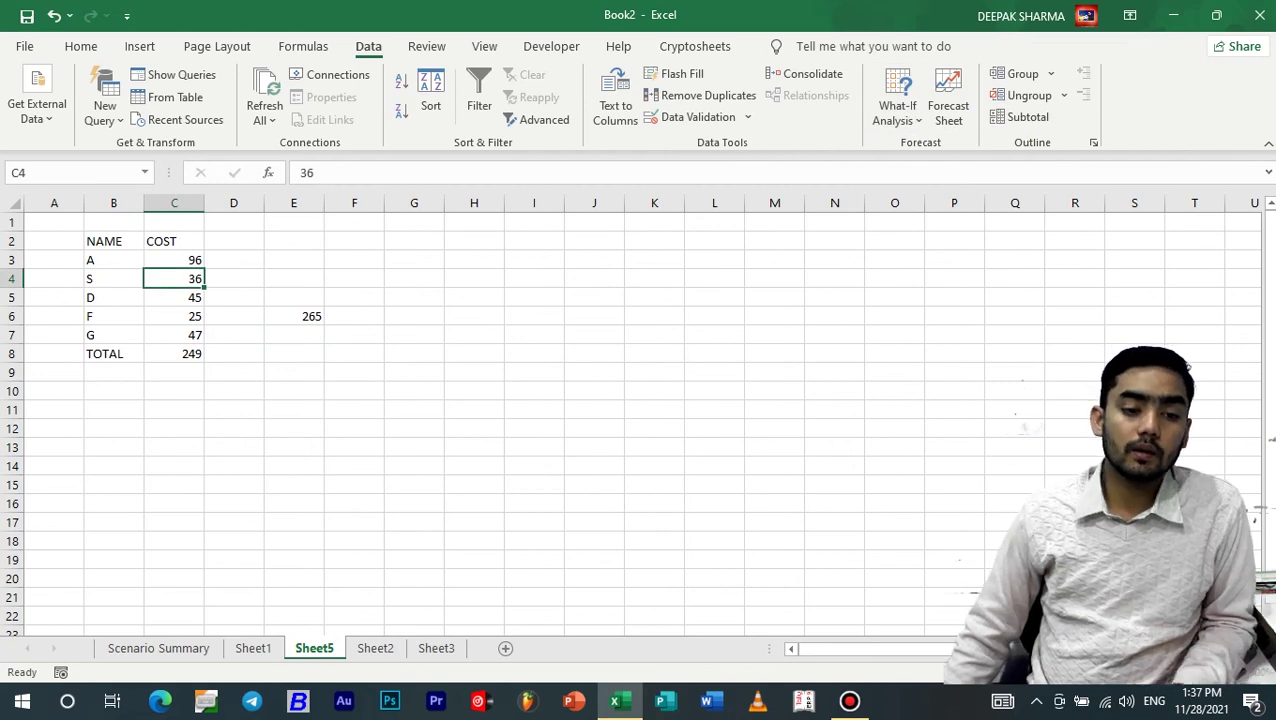
pyautogui.click(114, 279)
pyautogui.click(174, 279)
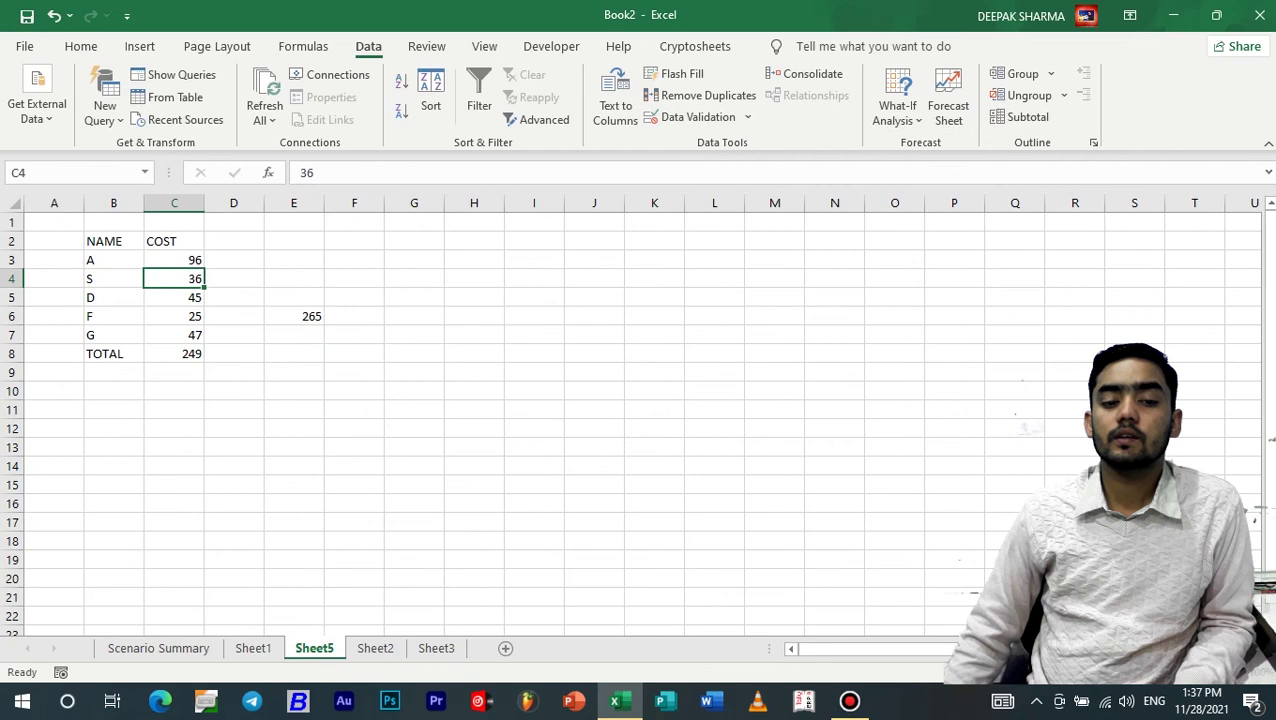
# Run Goal Seek to bring the total in C8 to 265 by changing the cost of S in C4, and keep the solution
pyautogui.click(174, 354)
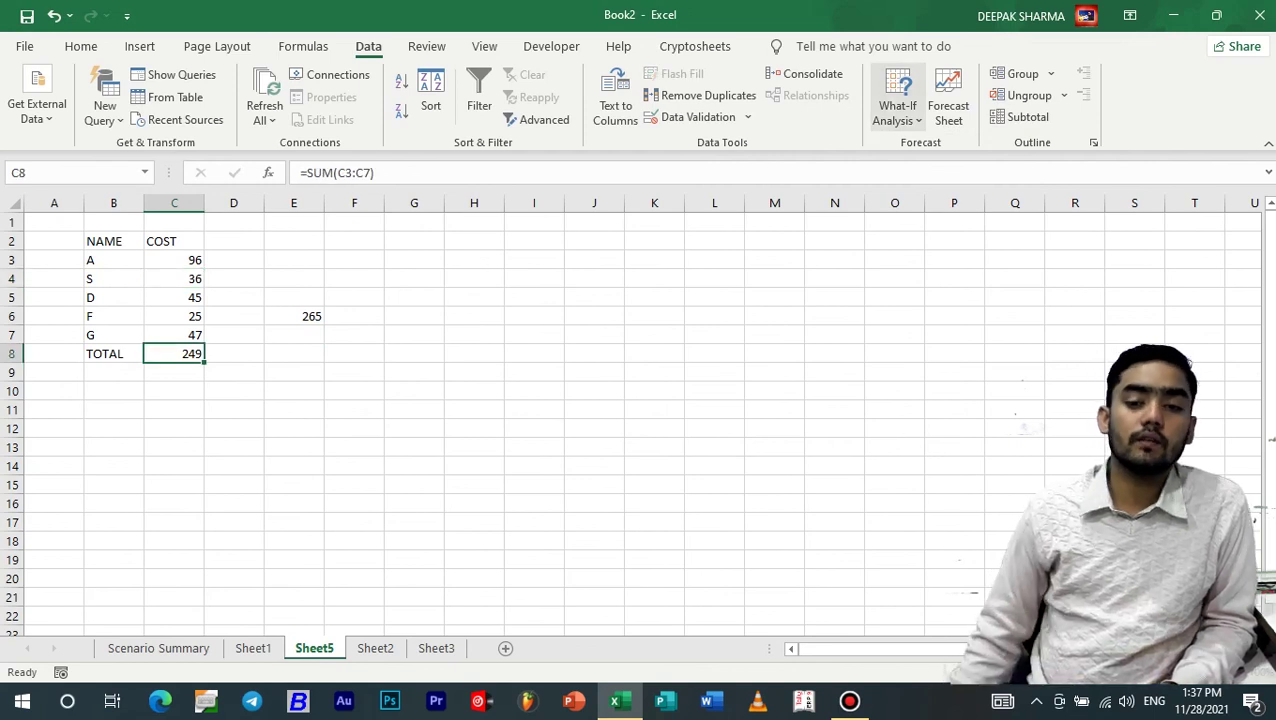
pyautogui.click(897, 105)
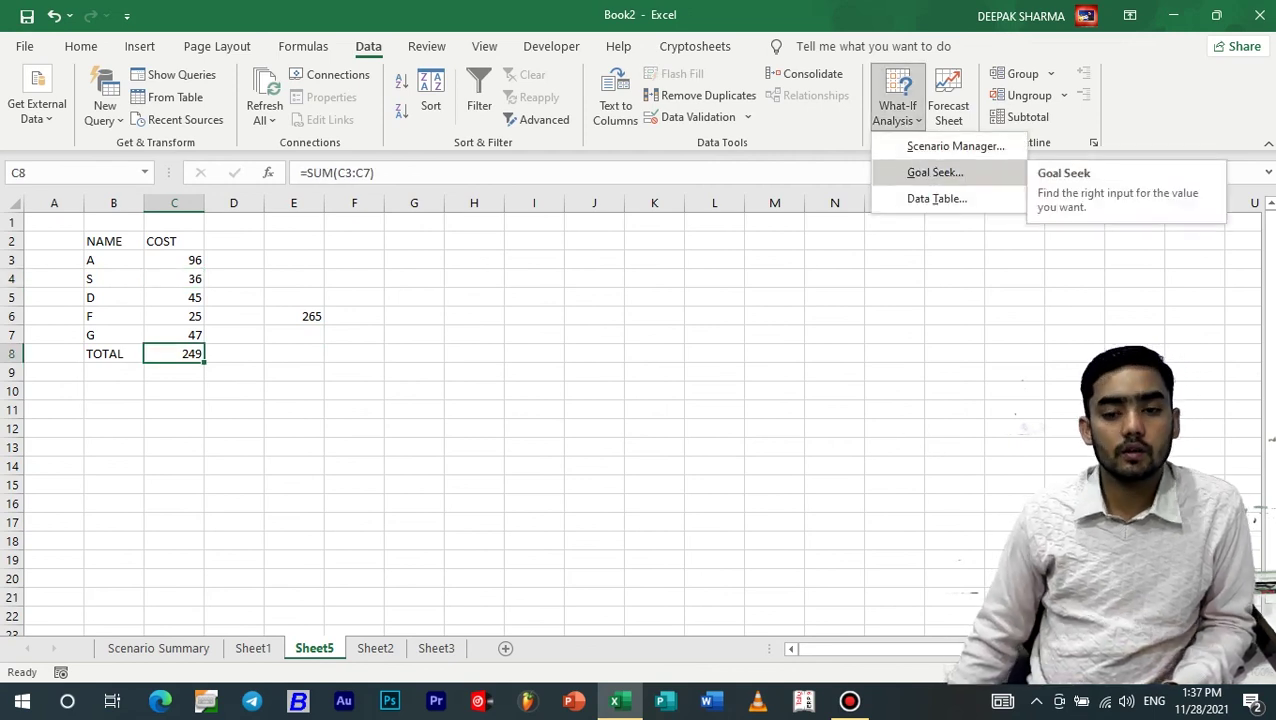
pyautogui.click(935, 172)
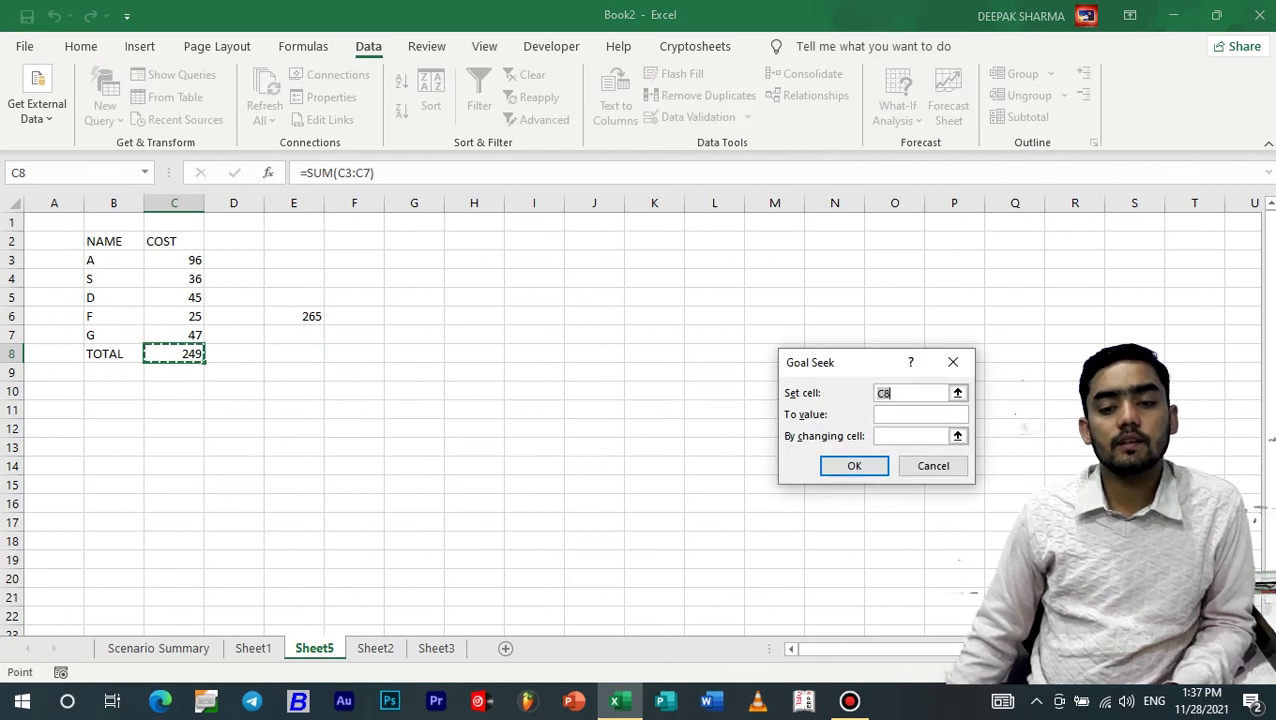
pyautogui.moveTo(852, 362); pyautogui.dragTo(552, 241)
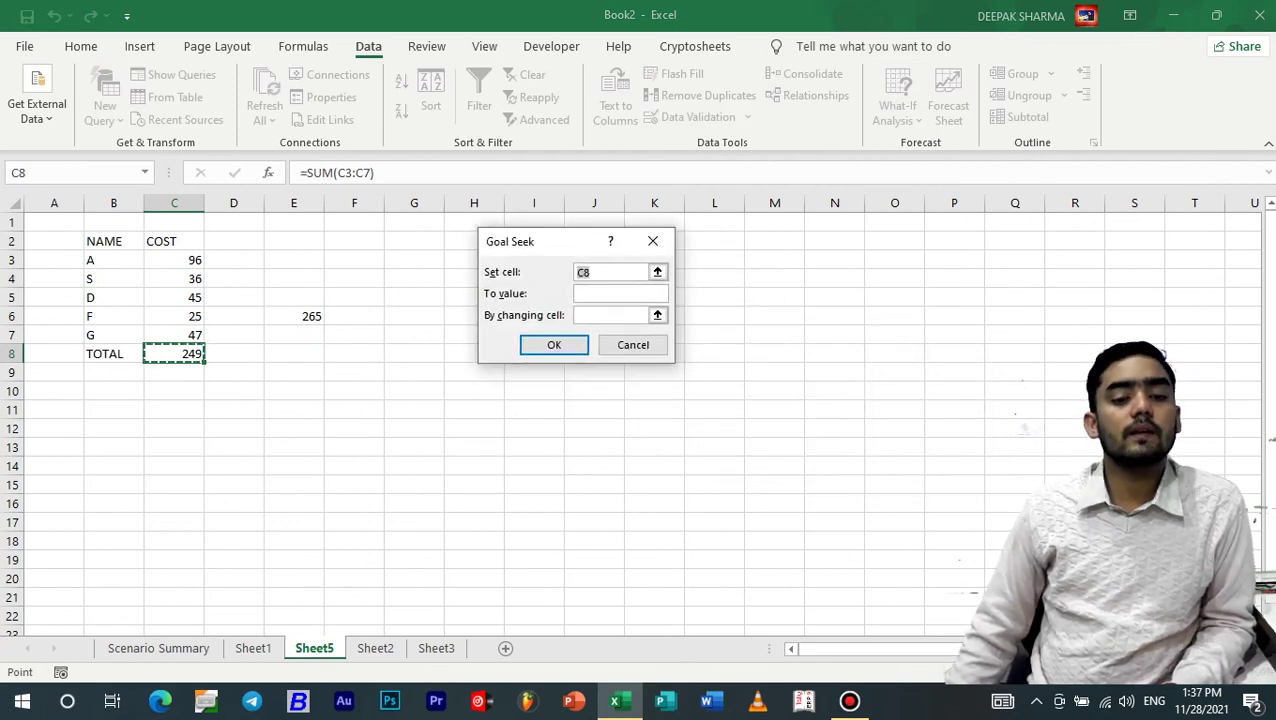
pyautogui.click(620, 294)
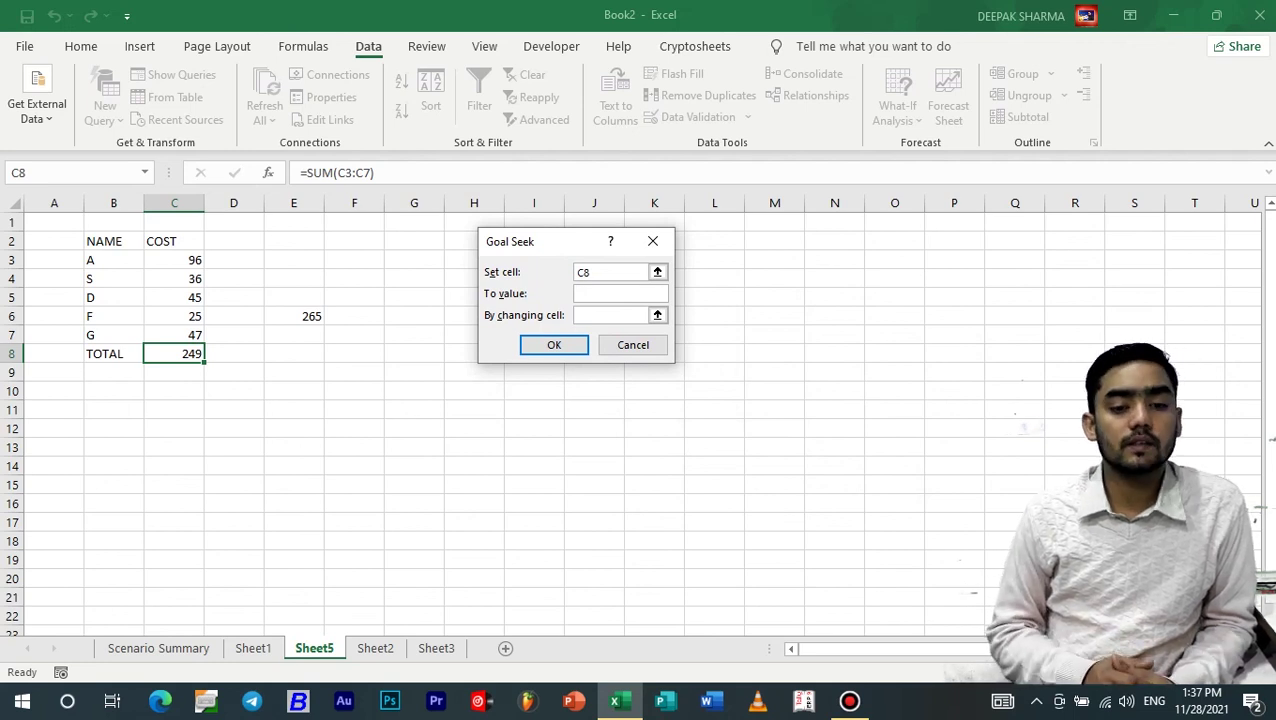
pyautogui.write('265')
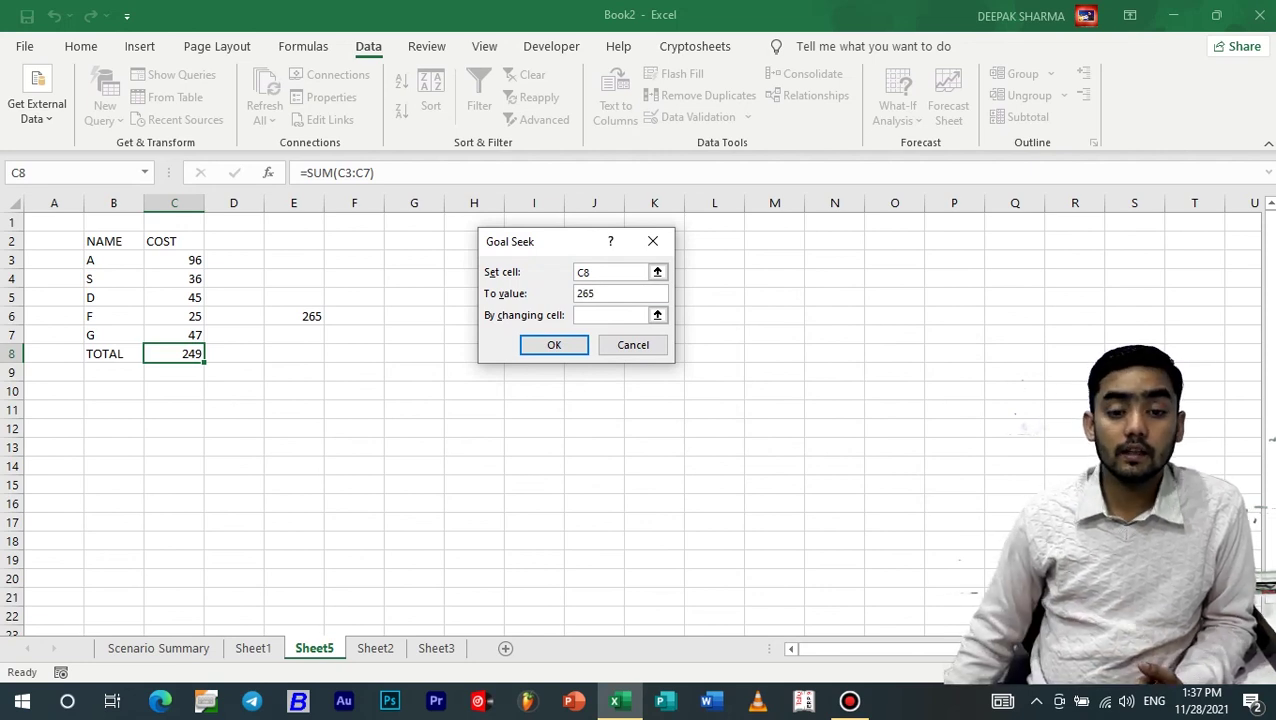
pyautogui.click(657, 315)
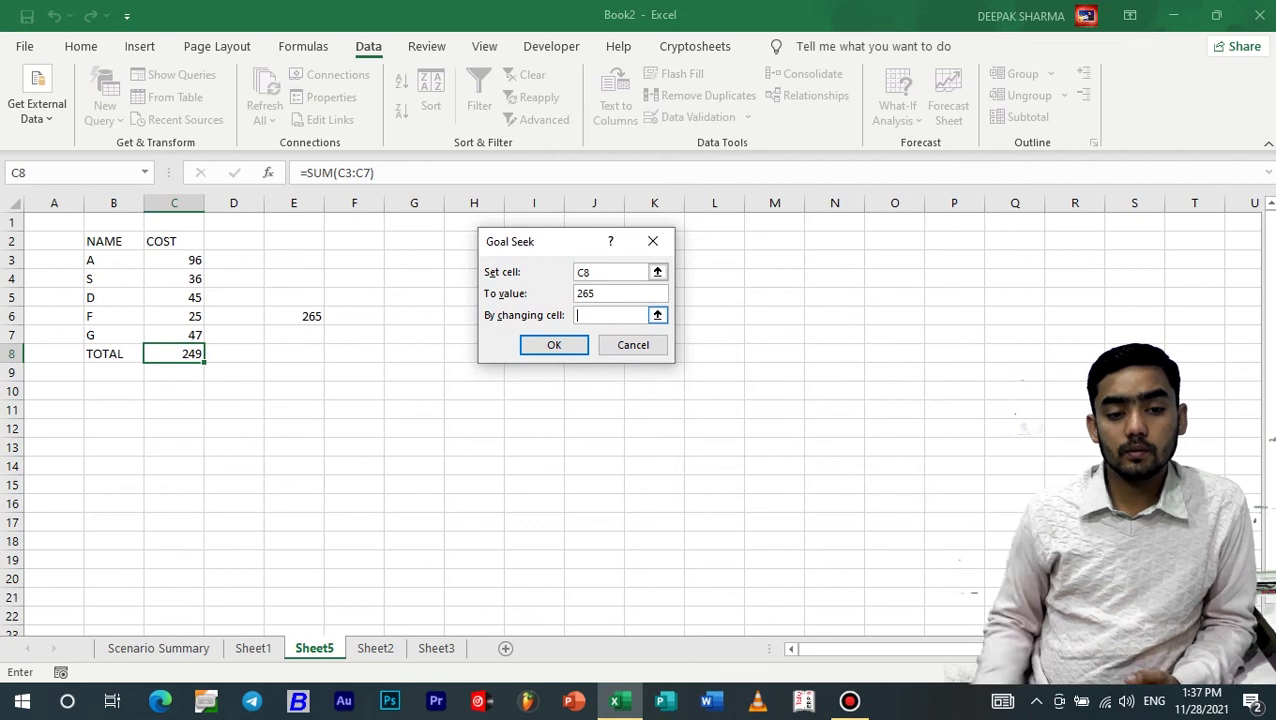
pyautogui.click(174, 279)
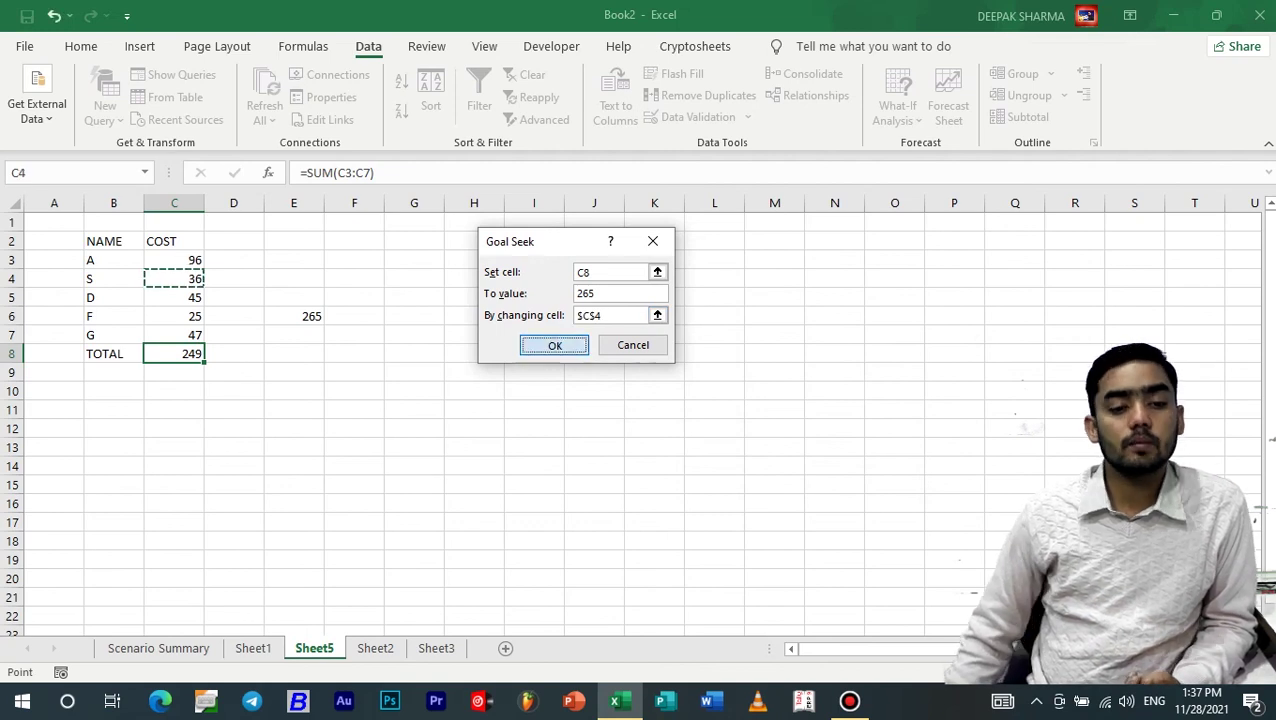
pyautogui.press('Return')
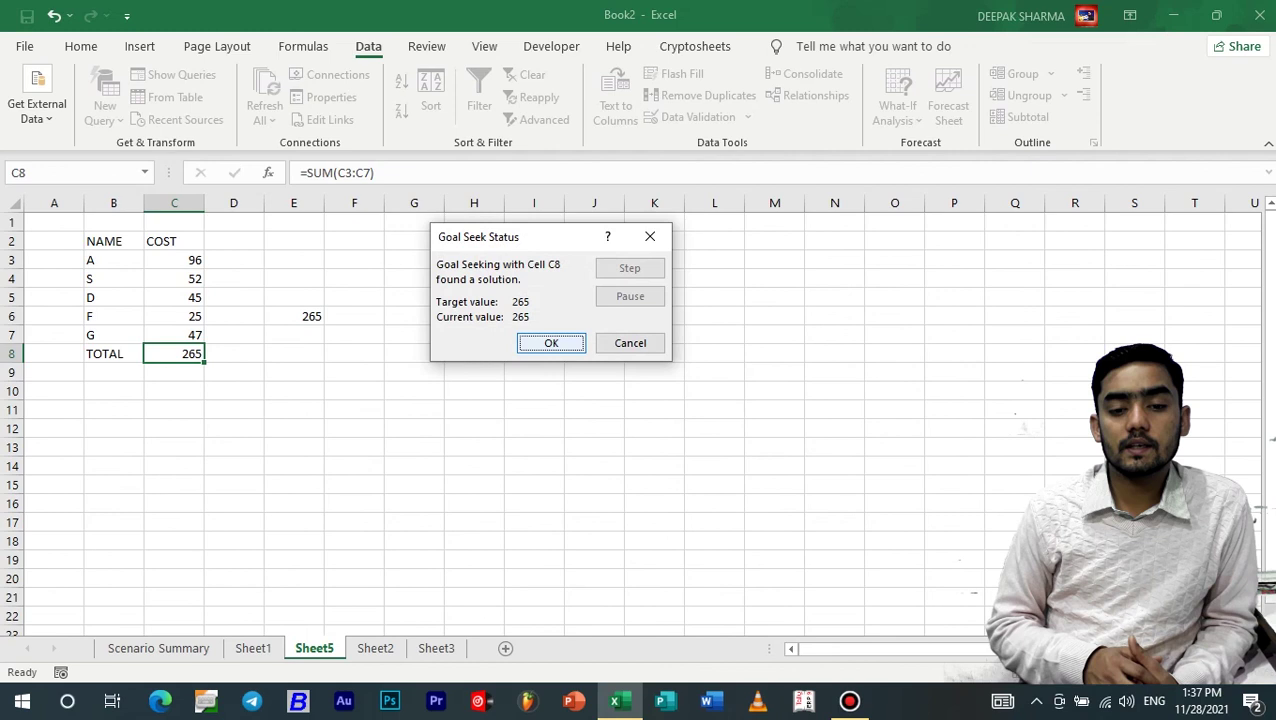
pyautogui.press('Return')
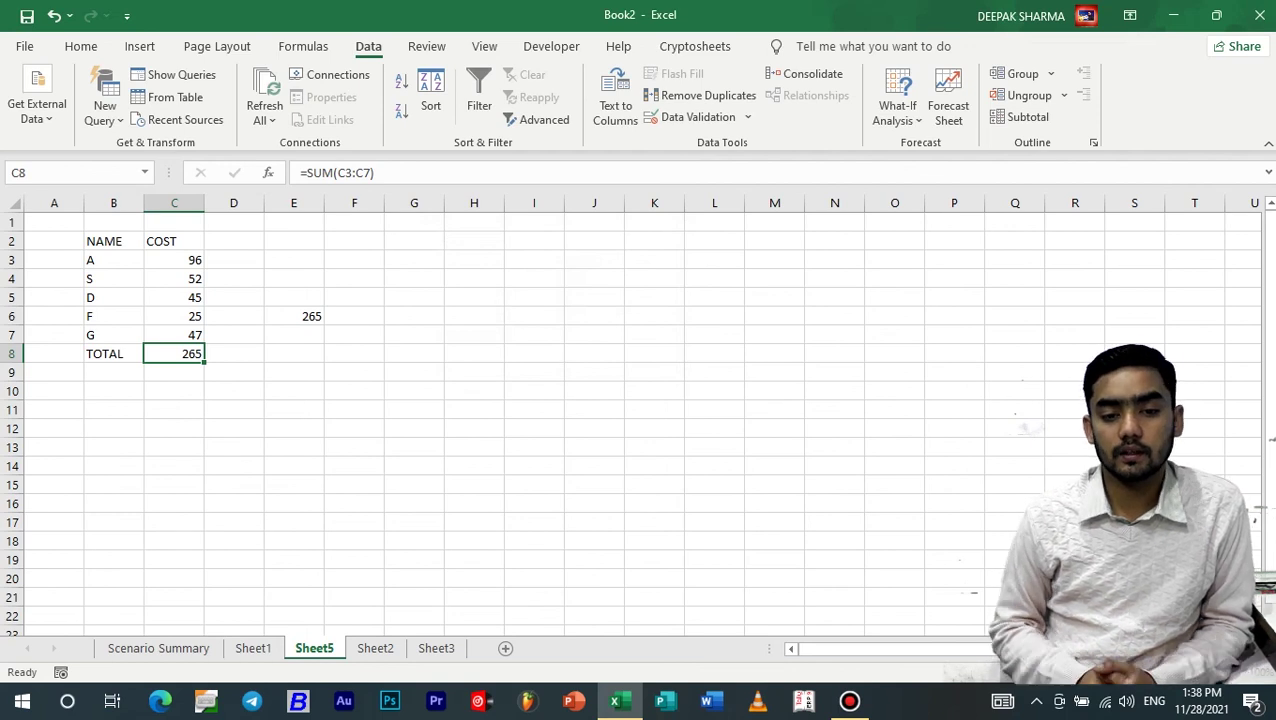
# Build a SUB and MARKS table from H2 (H 69, M 80, E 90, HI 75, SST 88, SCI 65) and average the marks in I9 beside AV
pyautogui.click(474, 241)
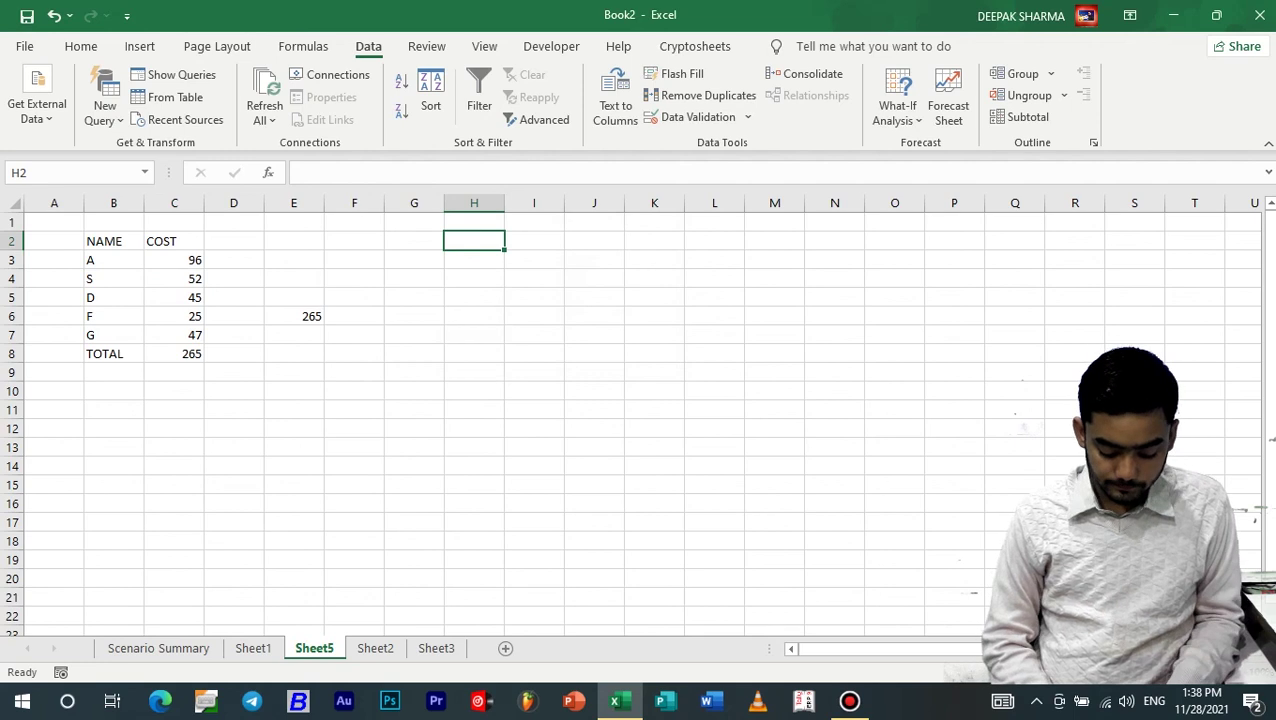
pyautogui.write('SUB')
pyautogui.press('Tab')
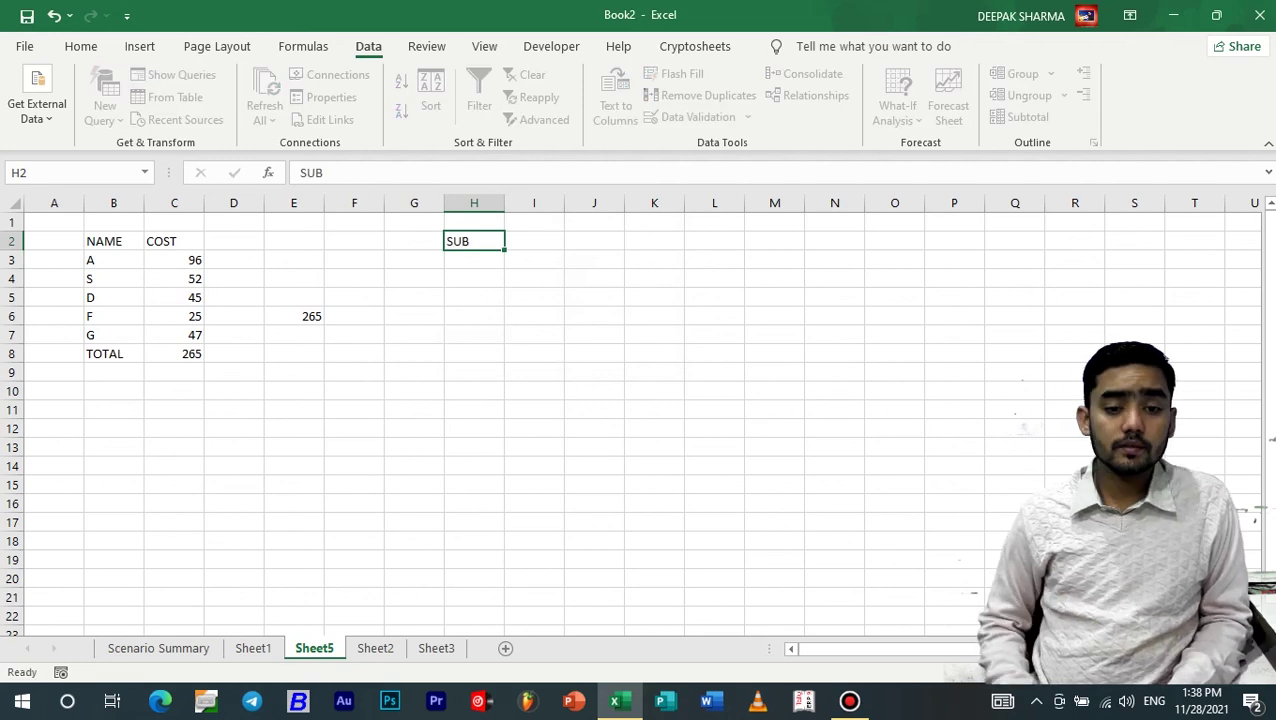
pyautogui.write('MARKS')
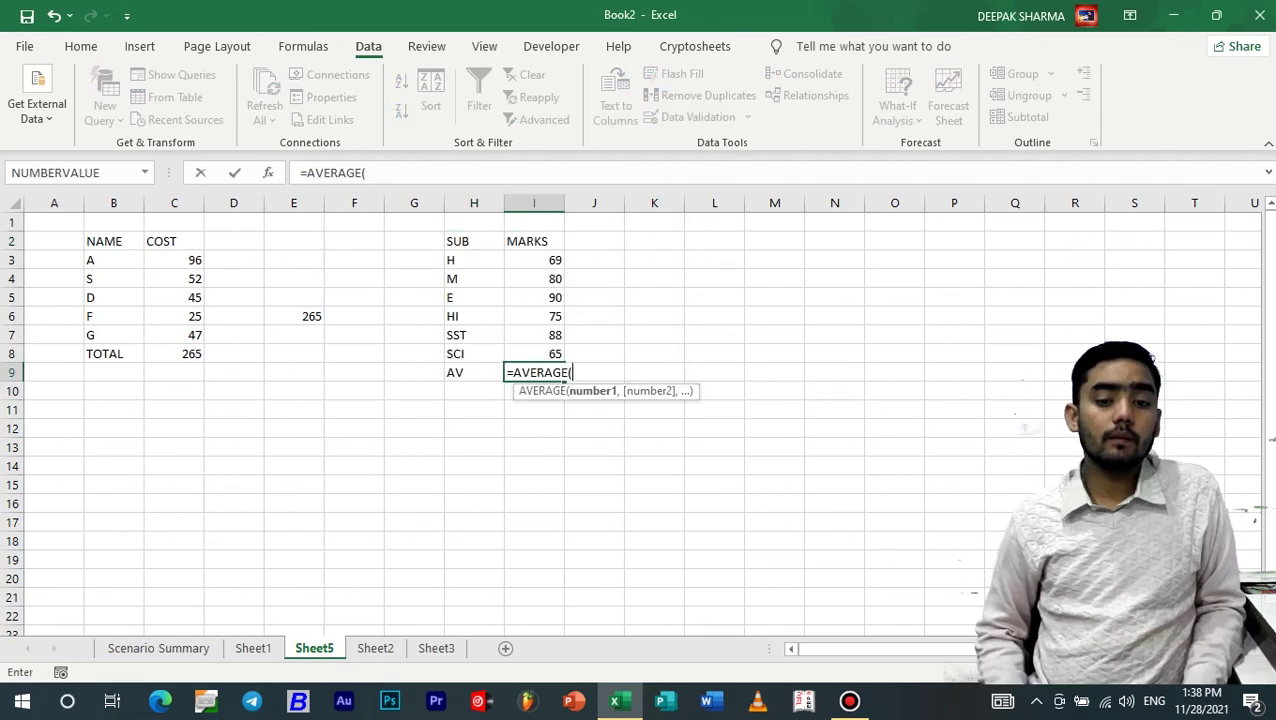
pyautogui.moveTo(534, 354); pyautogui.dragTo(534, 241)
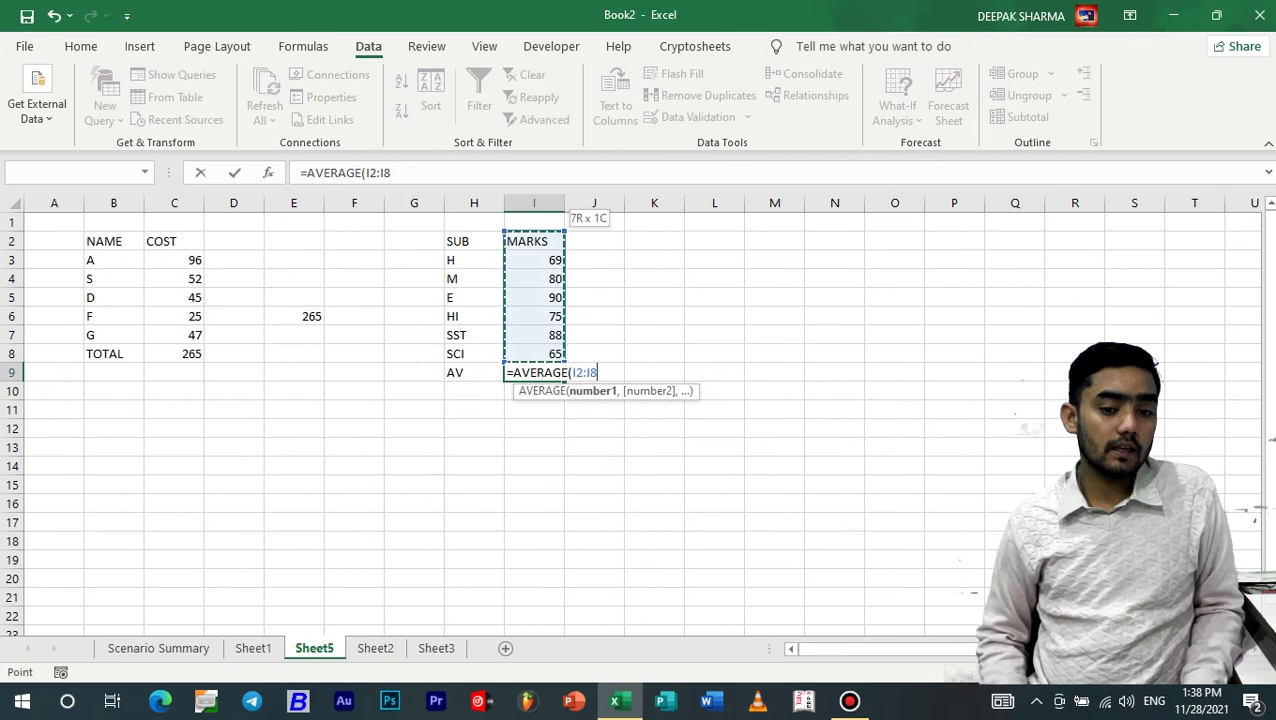
pyautogui.press('Return')
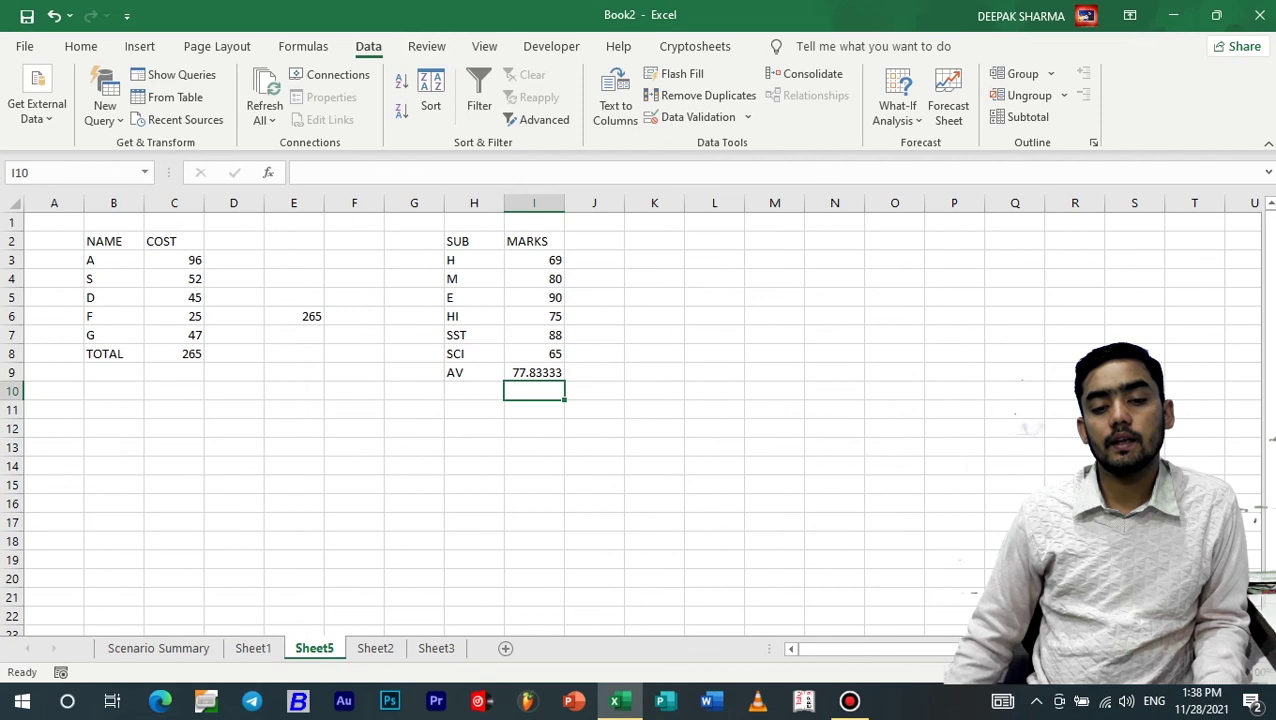
# Format the average in I9 to show two decimal places
pyautogui.click(534, 373)
pyautogui.click(81, 47)
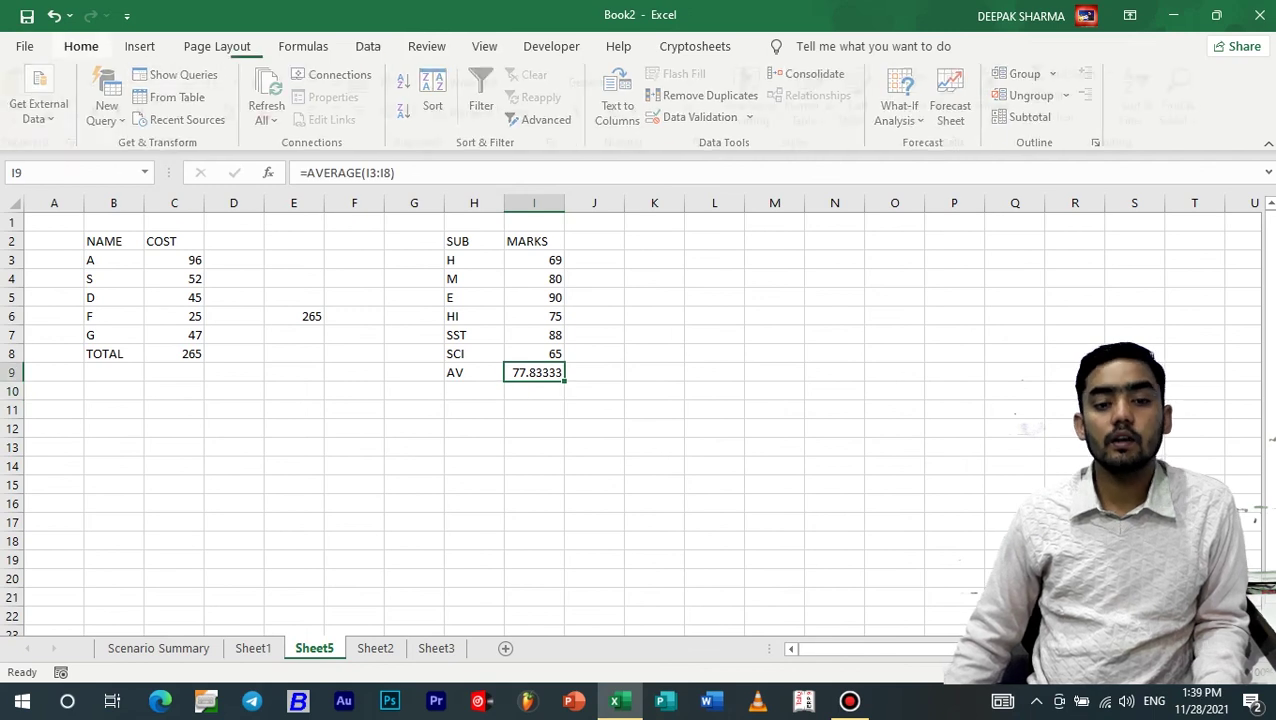
pyautogui.click(698, 111)
pyautogui.click(698, 111)
pyautogui.click(698, 111)
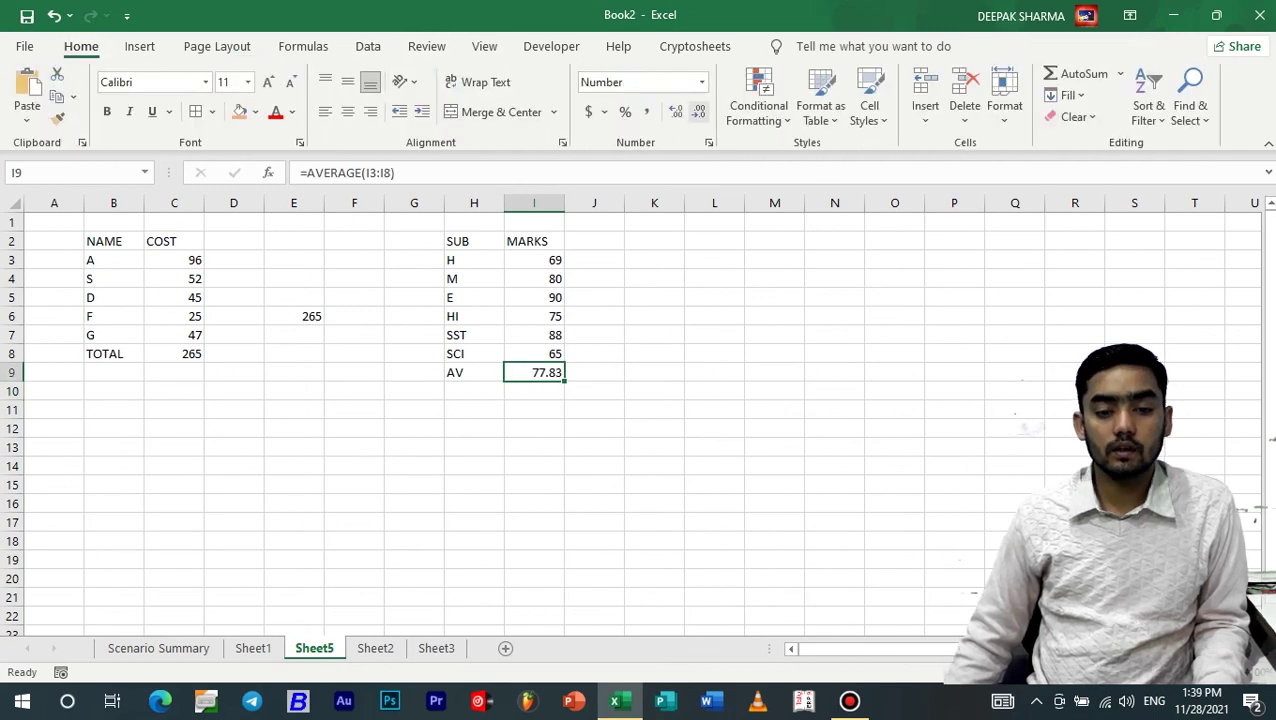
pyautogui.click(698, 111)
pyautogui.click(676, 111)
# Enter 82.36 as the target average in K9, outside the marks table
pyautogui.click(594, 279)
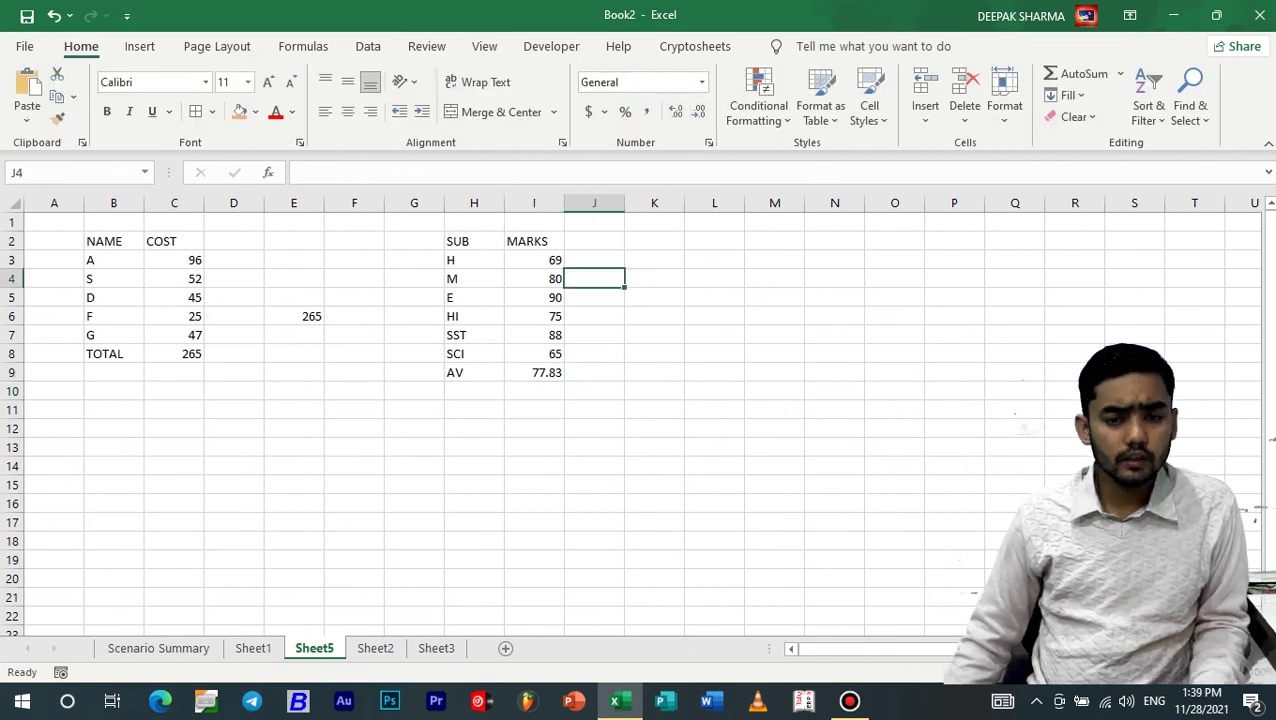
pyautogui.click(594, 261)
pyautogui.click(594, 391)
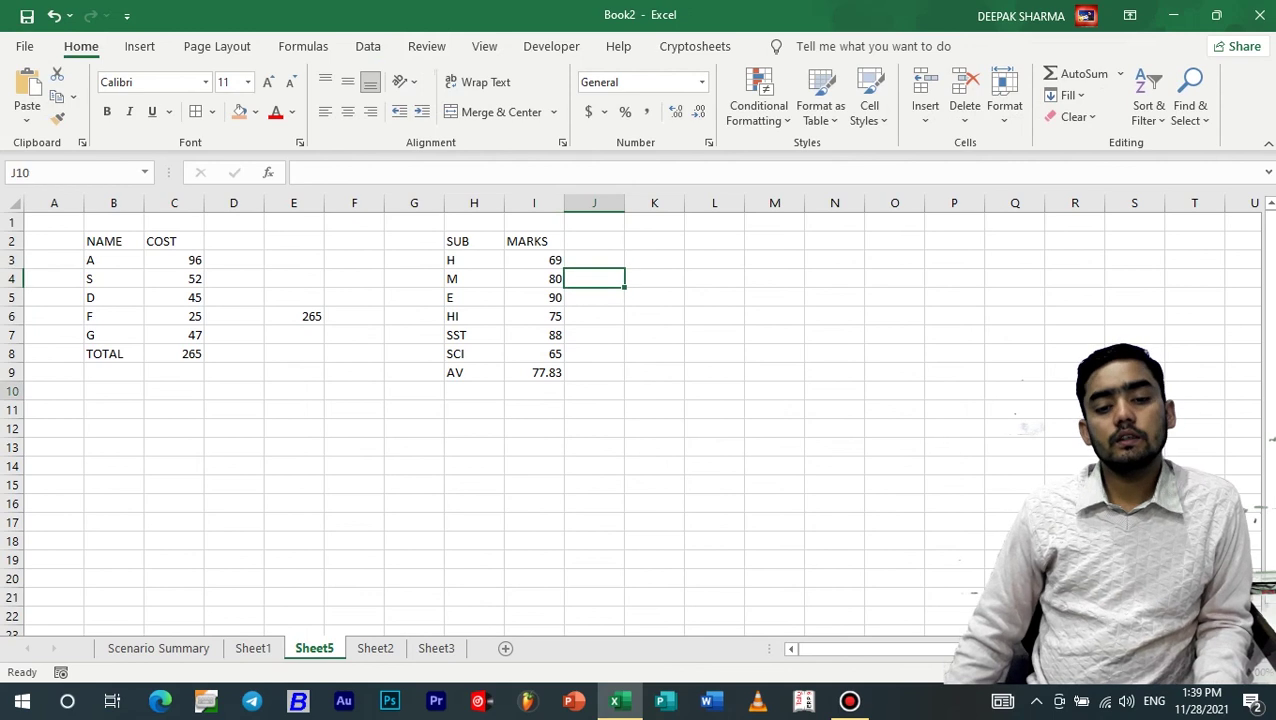
pyautogui.click(654, 373)
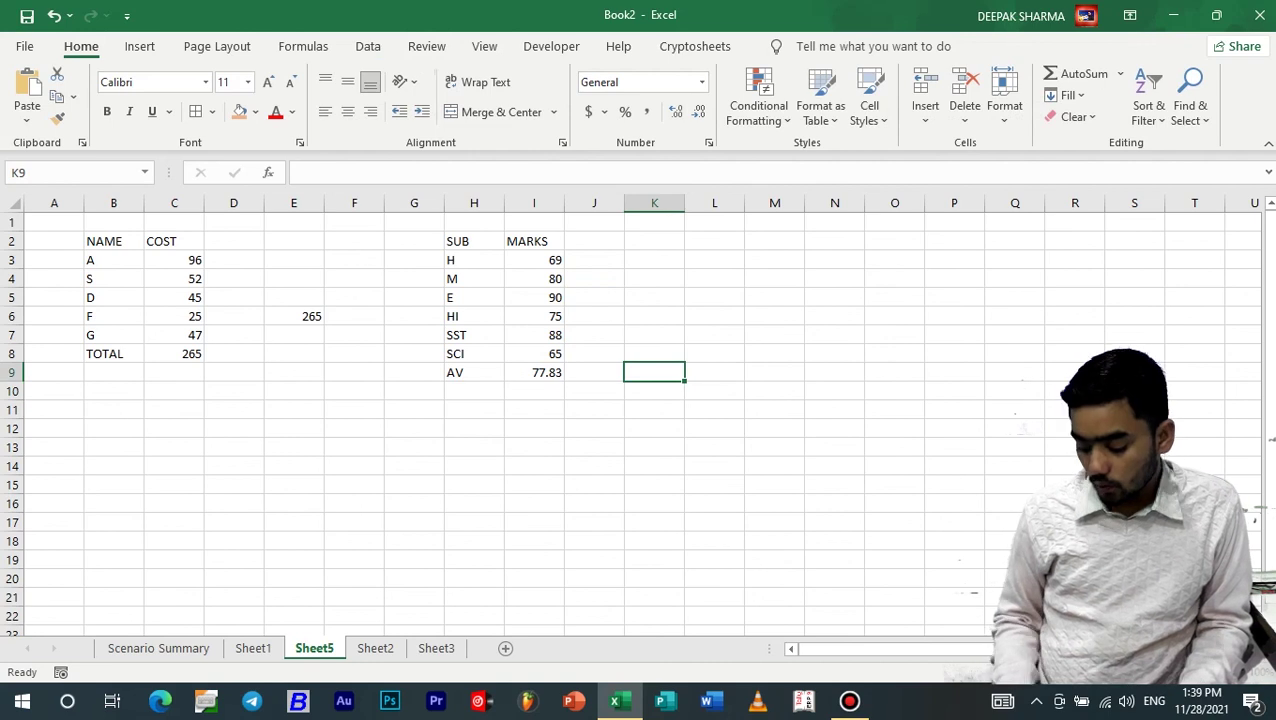
pyautogui.write('8')
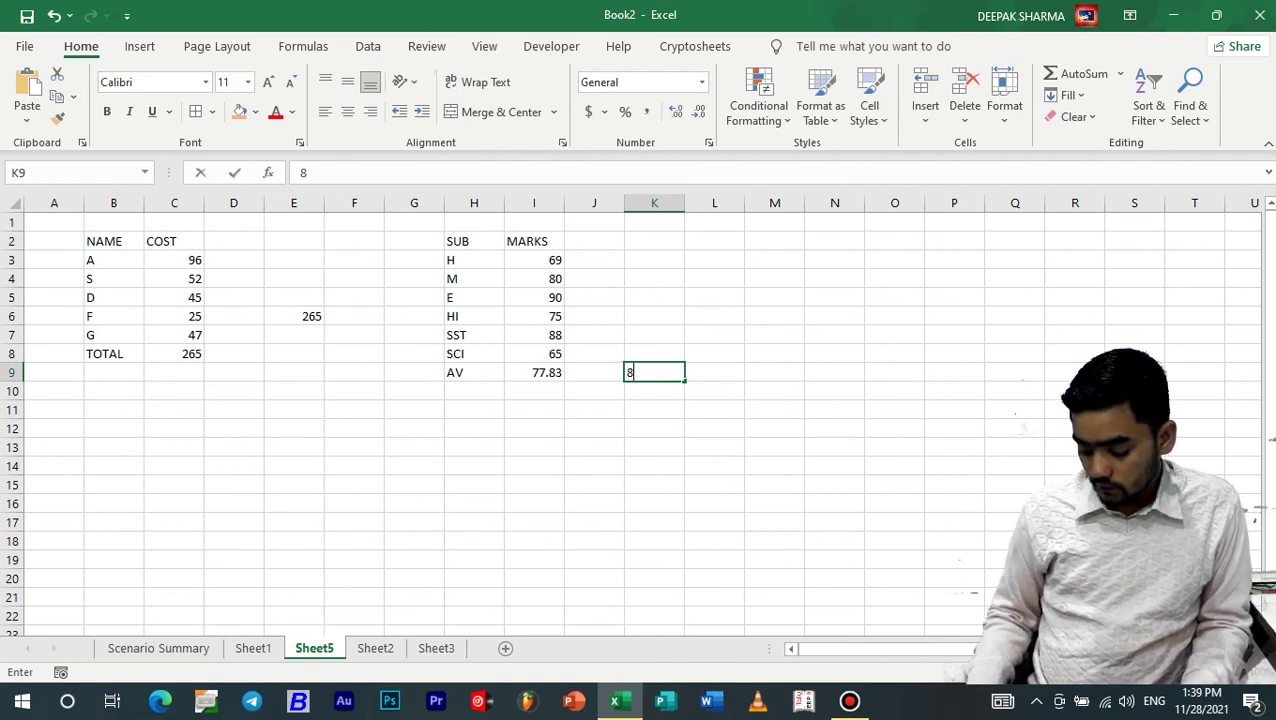
pyautogui.write('2.36')
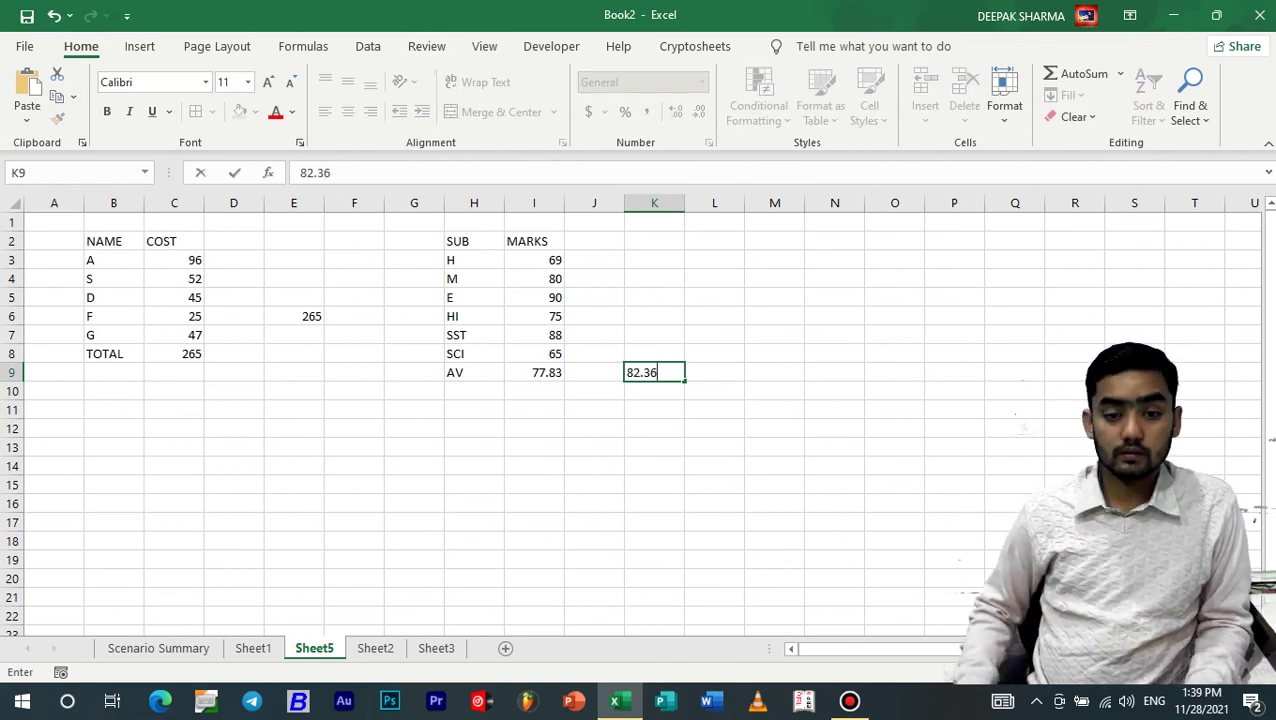
pyautogui.press('Return')
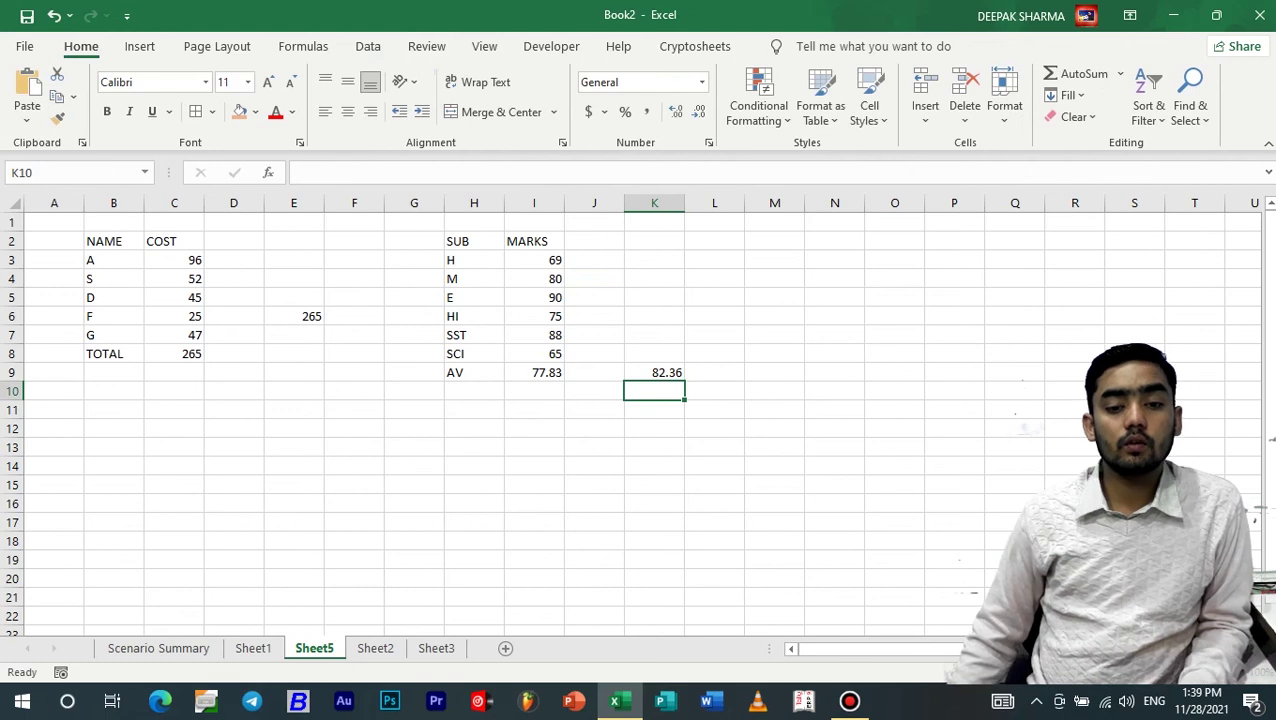
# Set the target average in K9 to 79.69
pyautogui.press('Up')
pyautogui.press('Left')
pyautogui.press('Left')
pyautogui.press('Up')
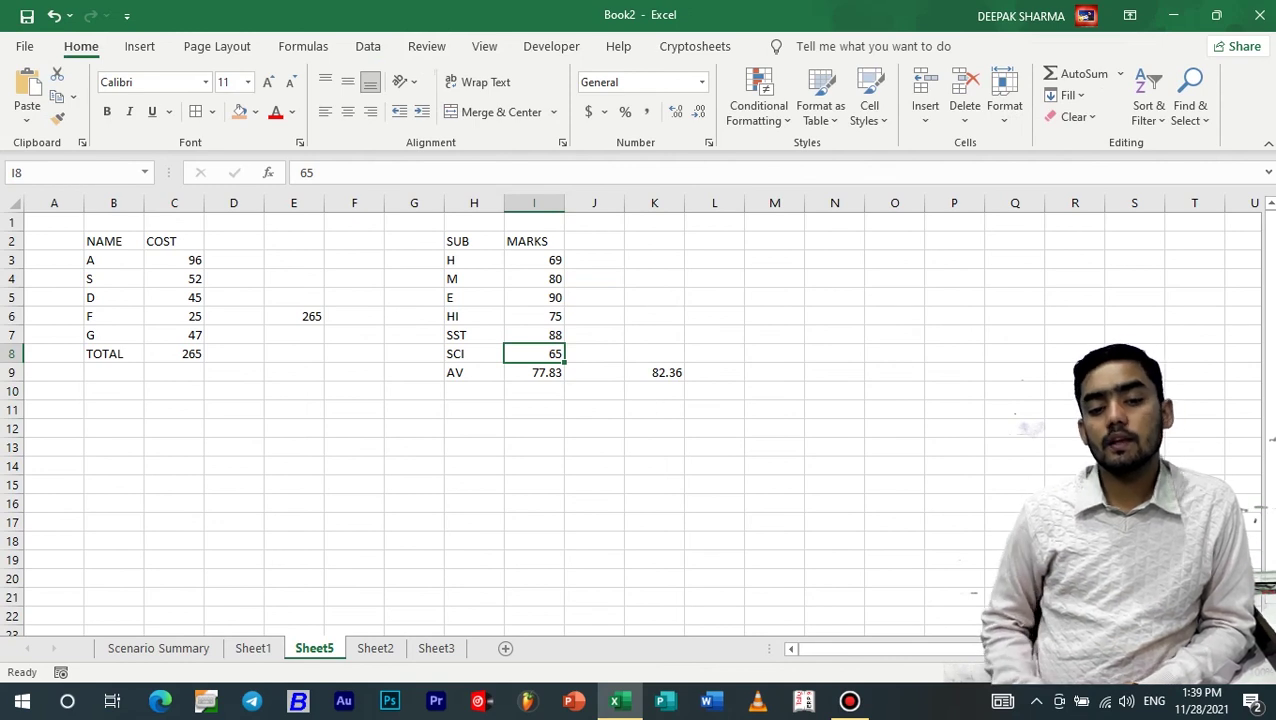
pyautogui.press('Left')
pyautogui.press('Right')
pyautogui.press('Right')
pyautogui.press('Right')
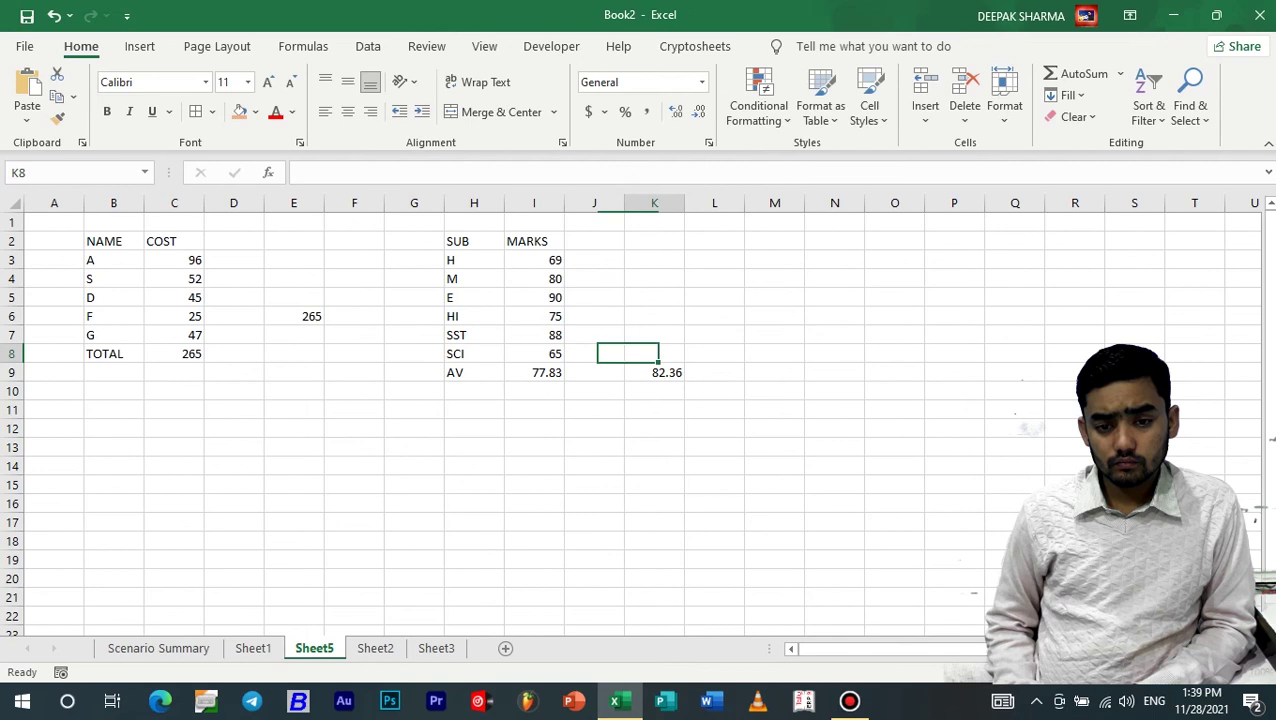
pyautogui.press('Down')
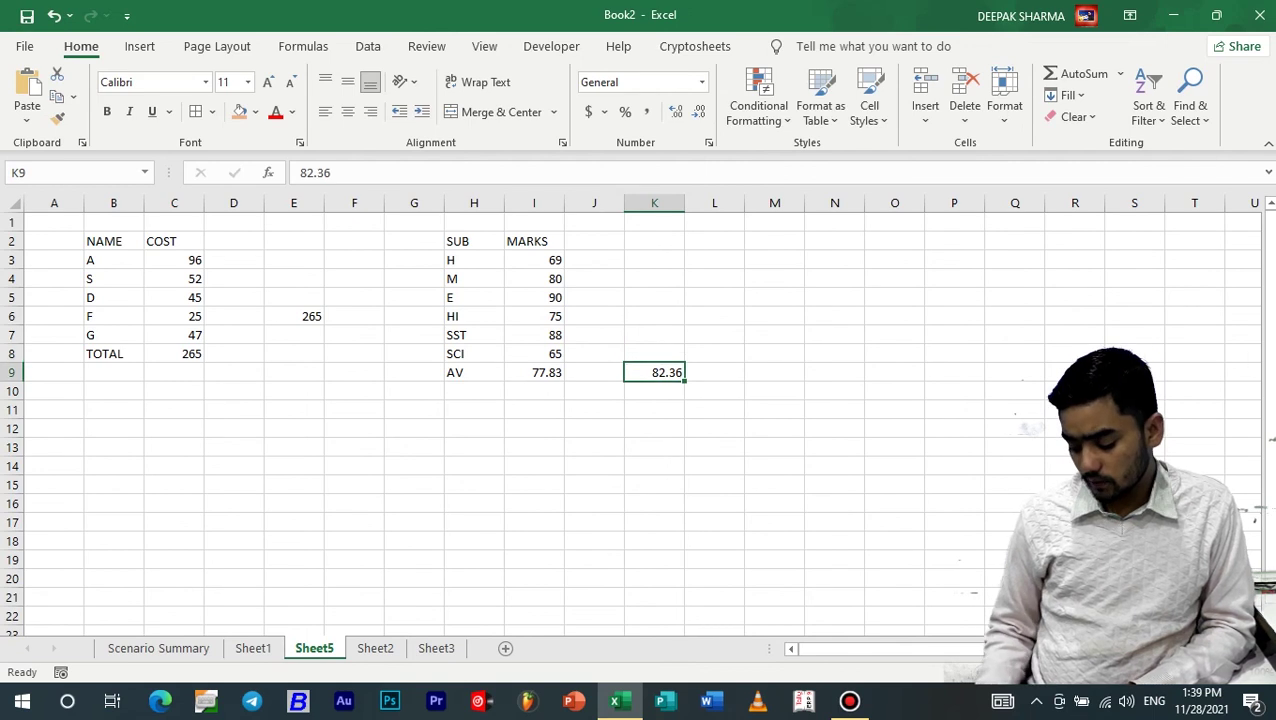
pyautogui.write('7')
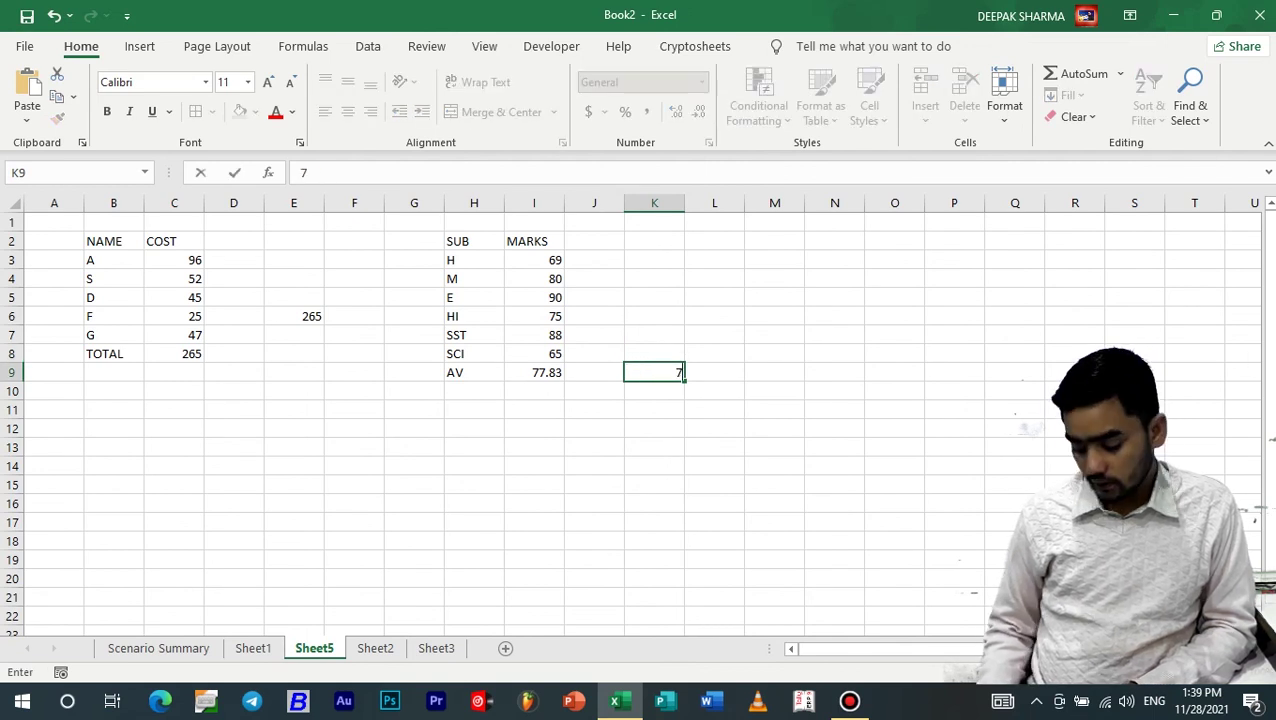
pyautogui.write('9.69')
pyautogui.press('Return')
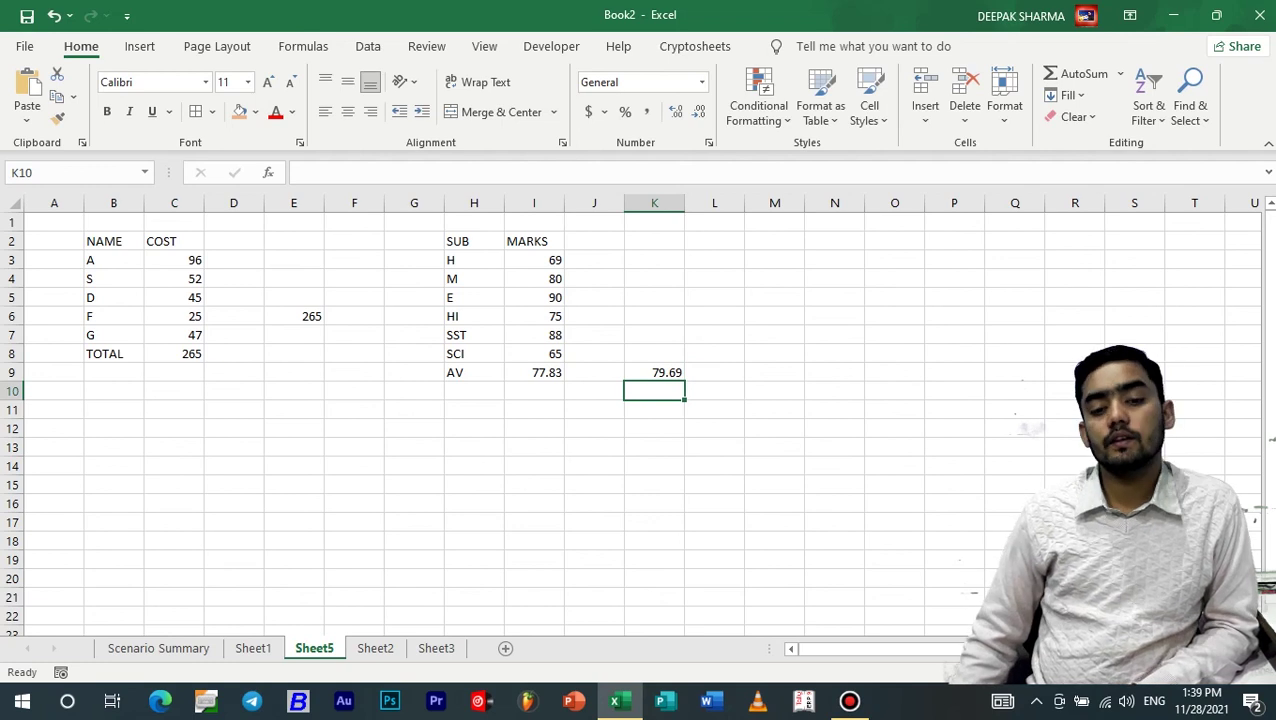
# Run Goal Seek to bring the average in I9 to 79.69 by changing the SCI marks in I8, and keep the solution
pyautogui.click(534, 373)
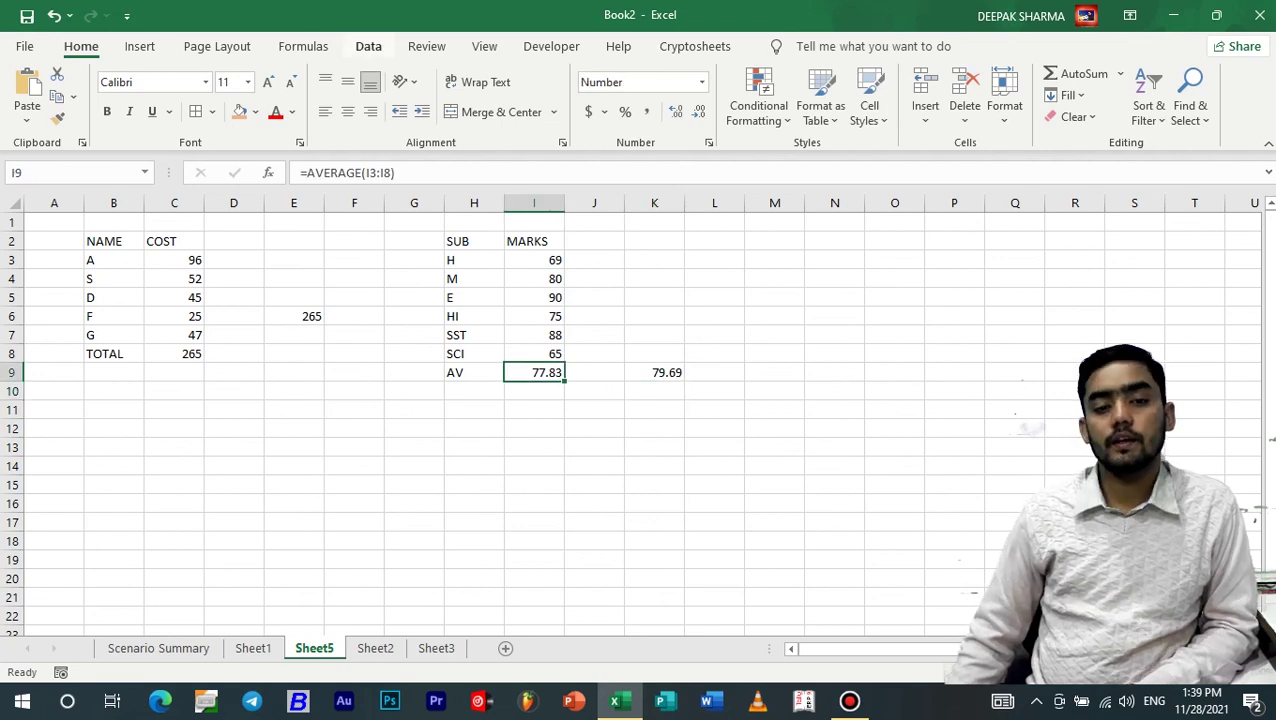
pyautogui.click(368, 46)
pyautogui.click(897, 110)
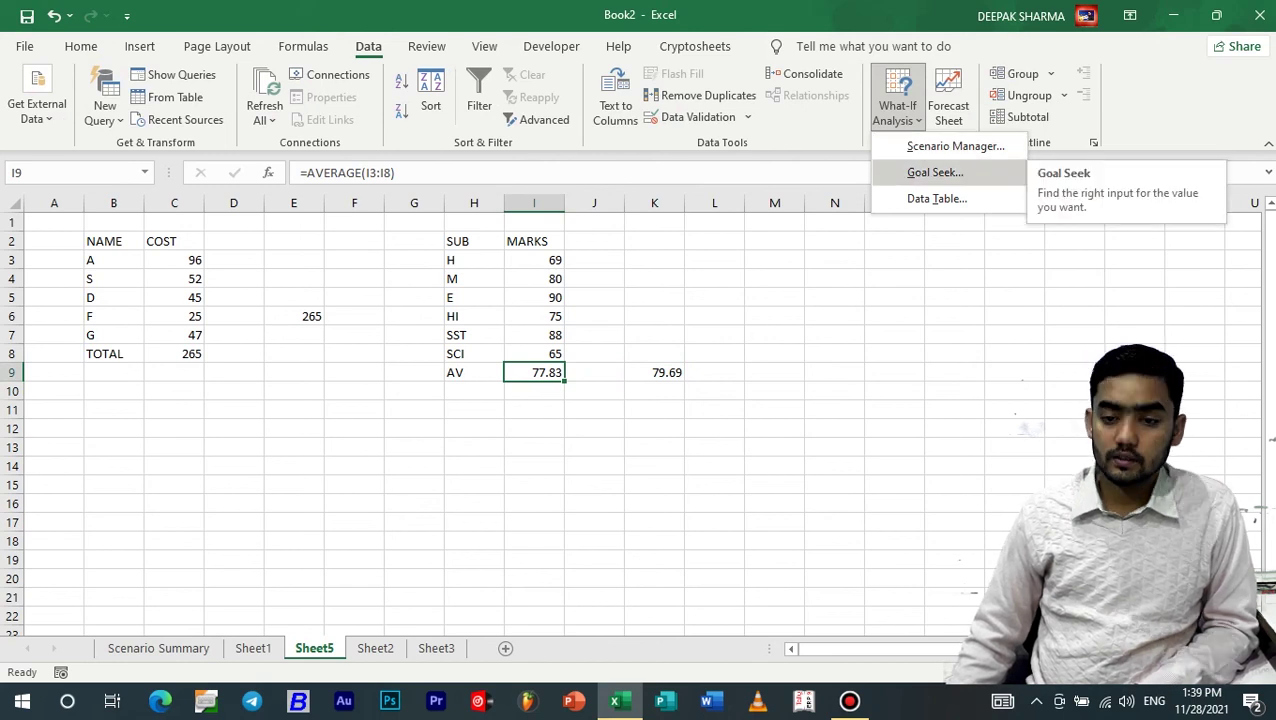
pyautogui.click(935, 172)
pyautogui.moveTo(493, 240); pyautogui.dragTo(773, 240)
pyautogui.click(862, 291)
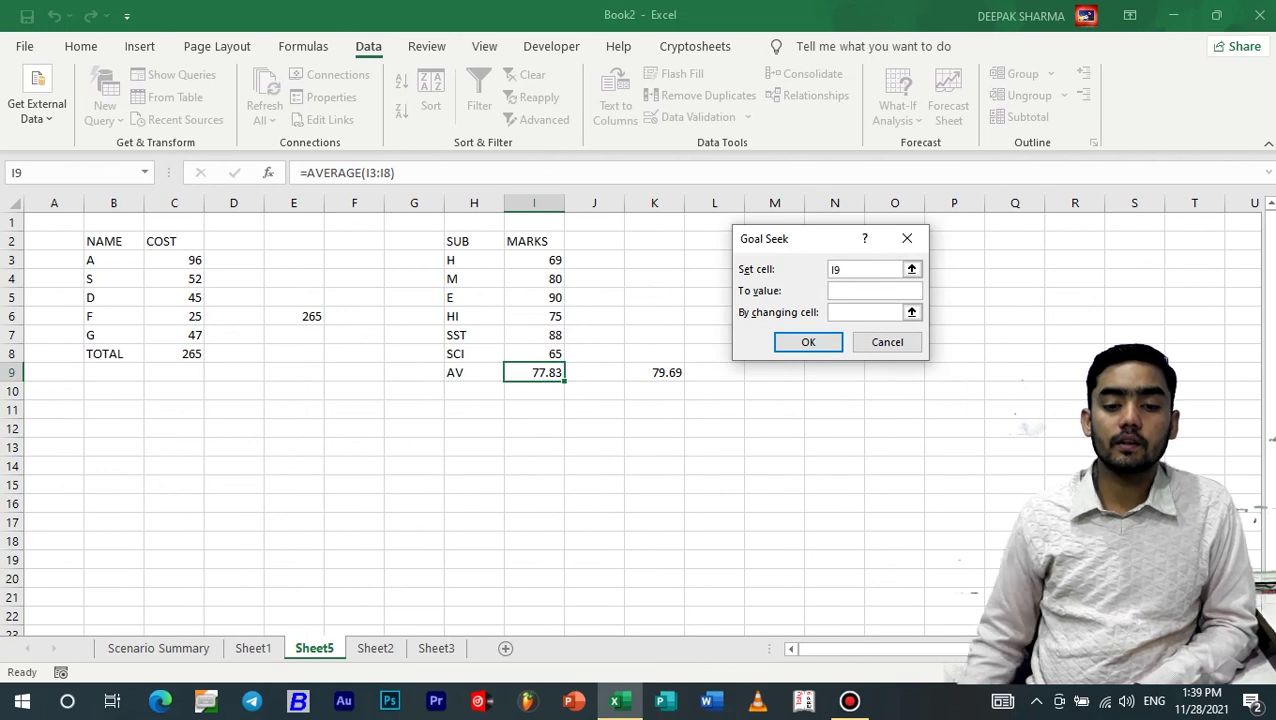
pyautogui.write('79')
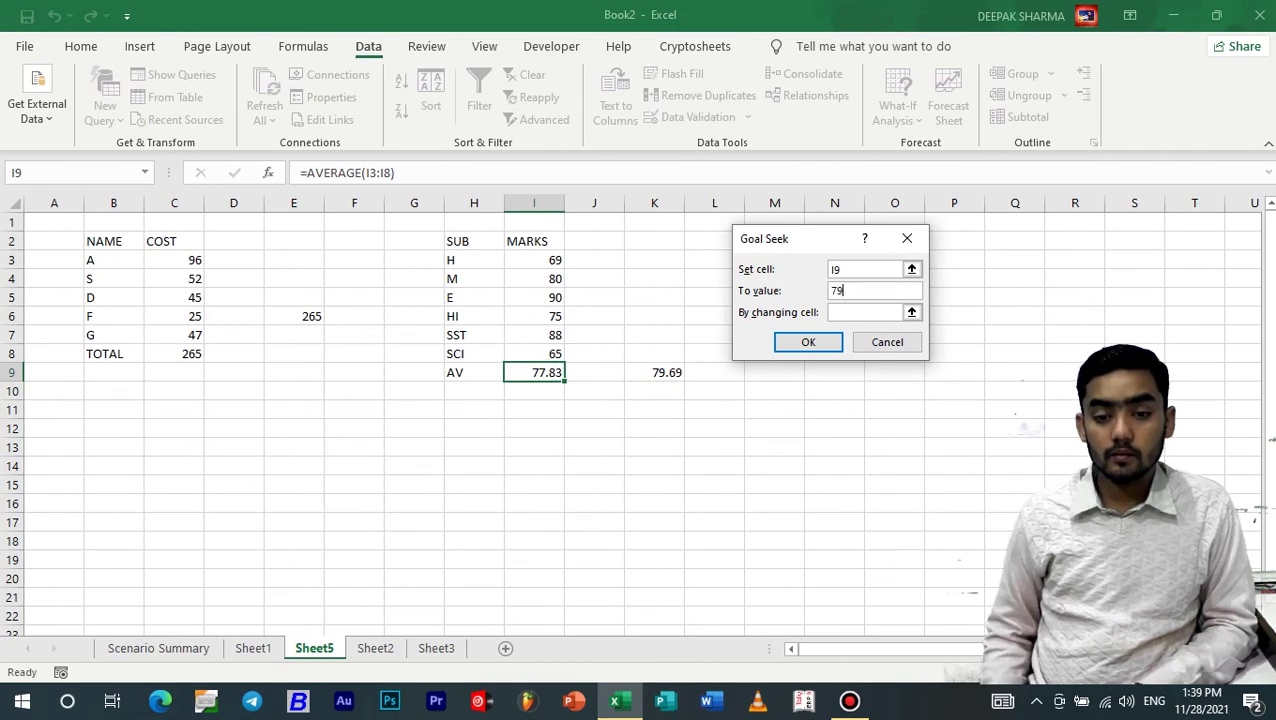
pyautogui.write('.69')
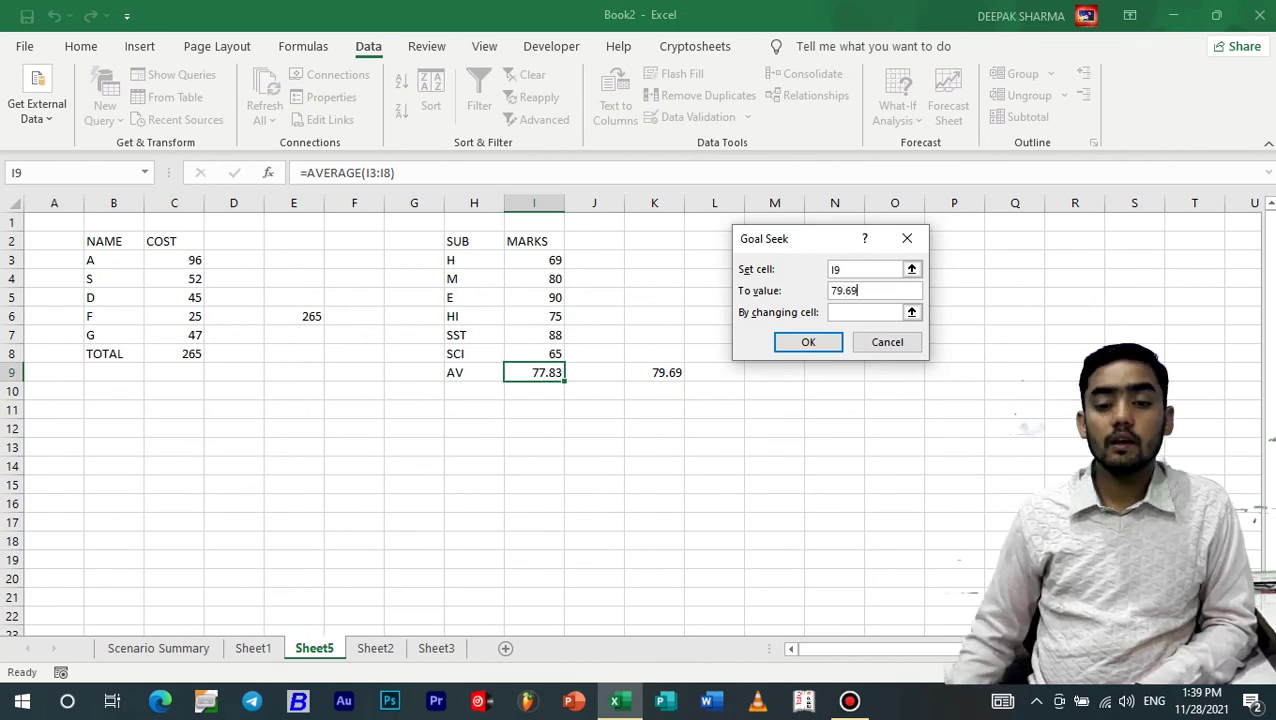
pyautogui.press('Tab')
pyautogui.click(534, 354)
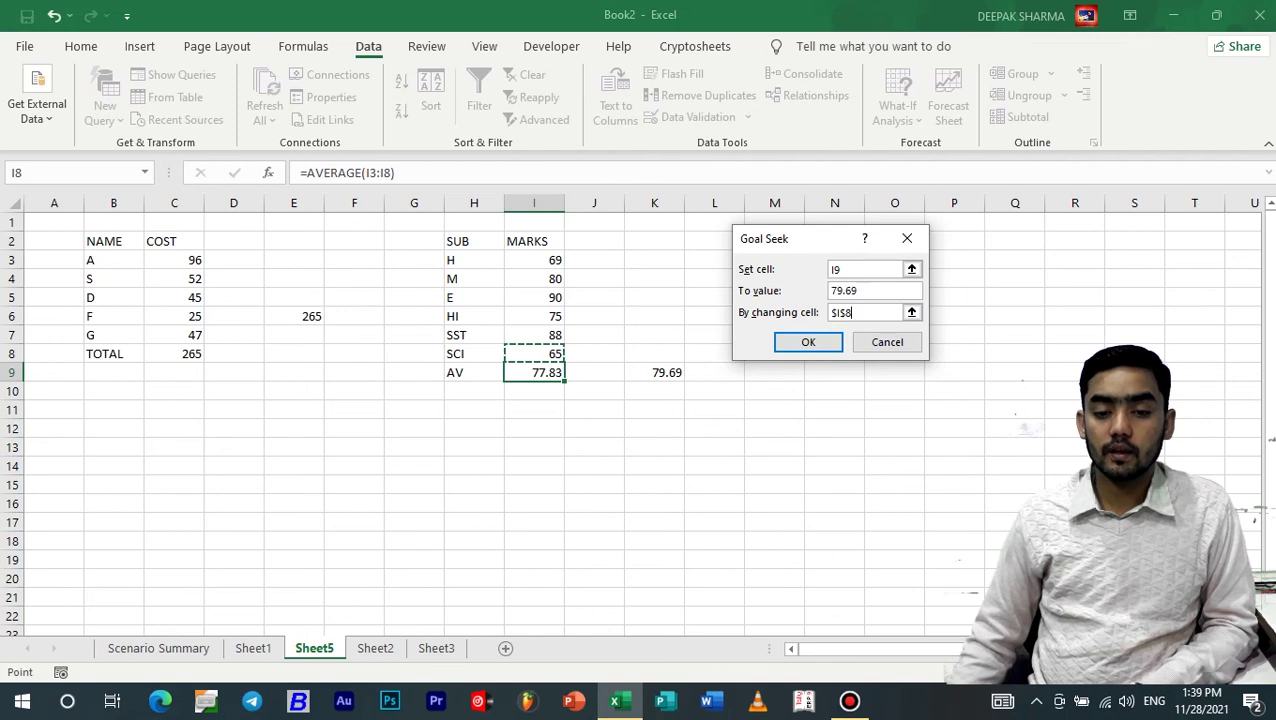
pyautogui.click(808, 342)
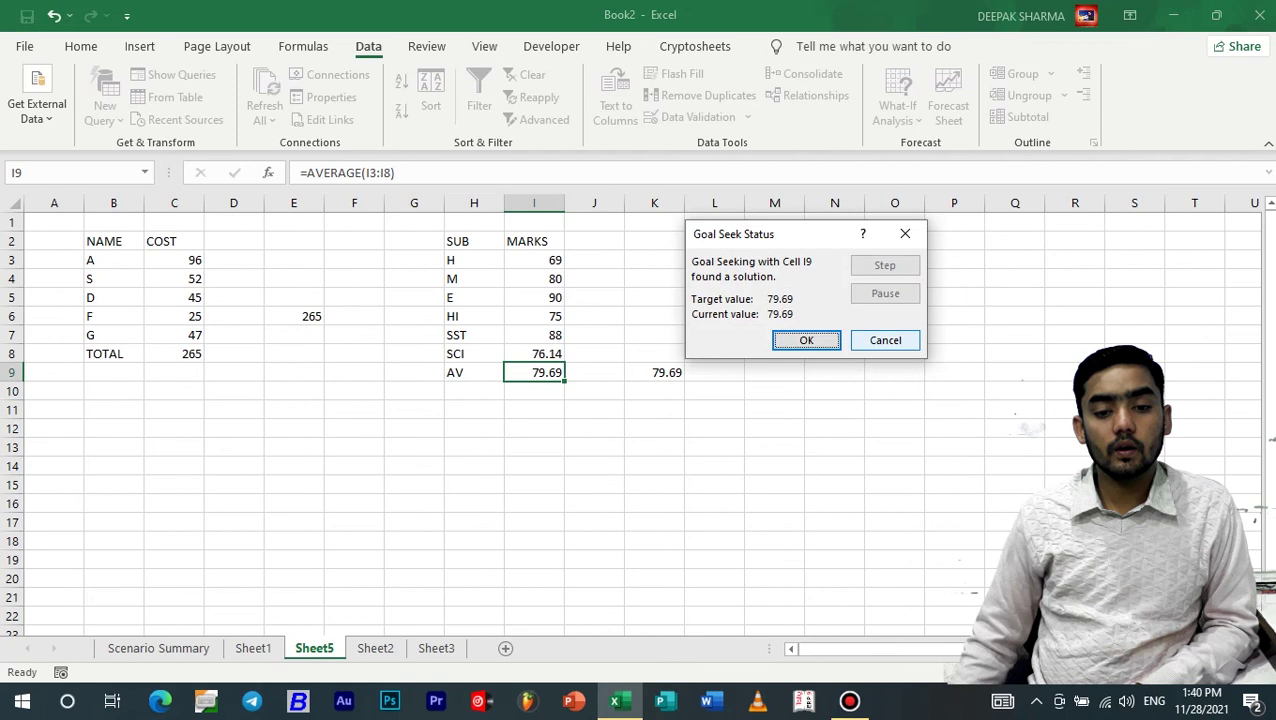
pyautogui.click(806, 340)
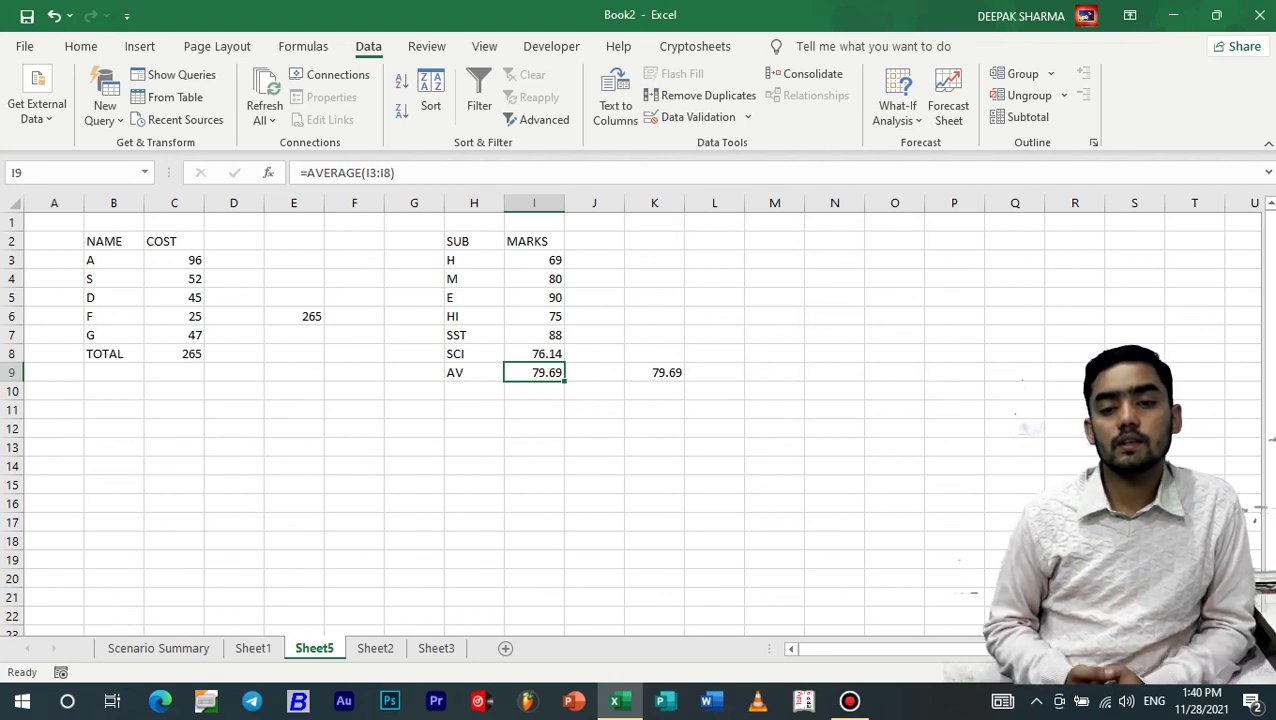
# Open the list of What-If Analysis tools
pyautogui.click(897, 110)
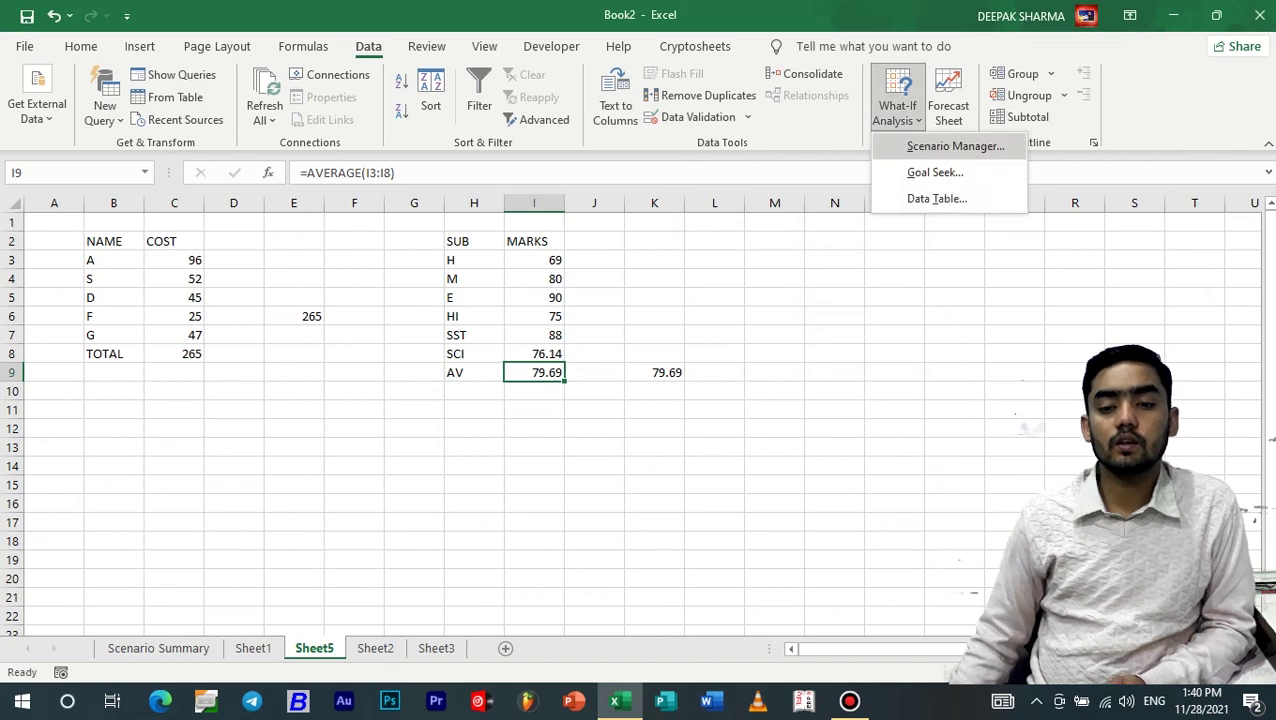